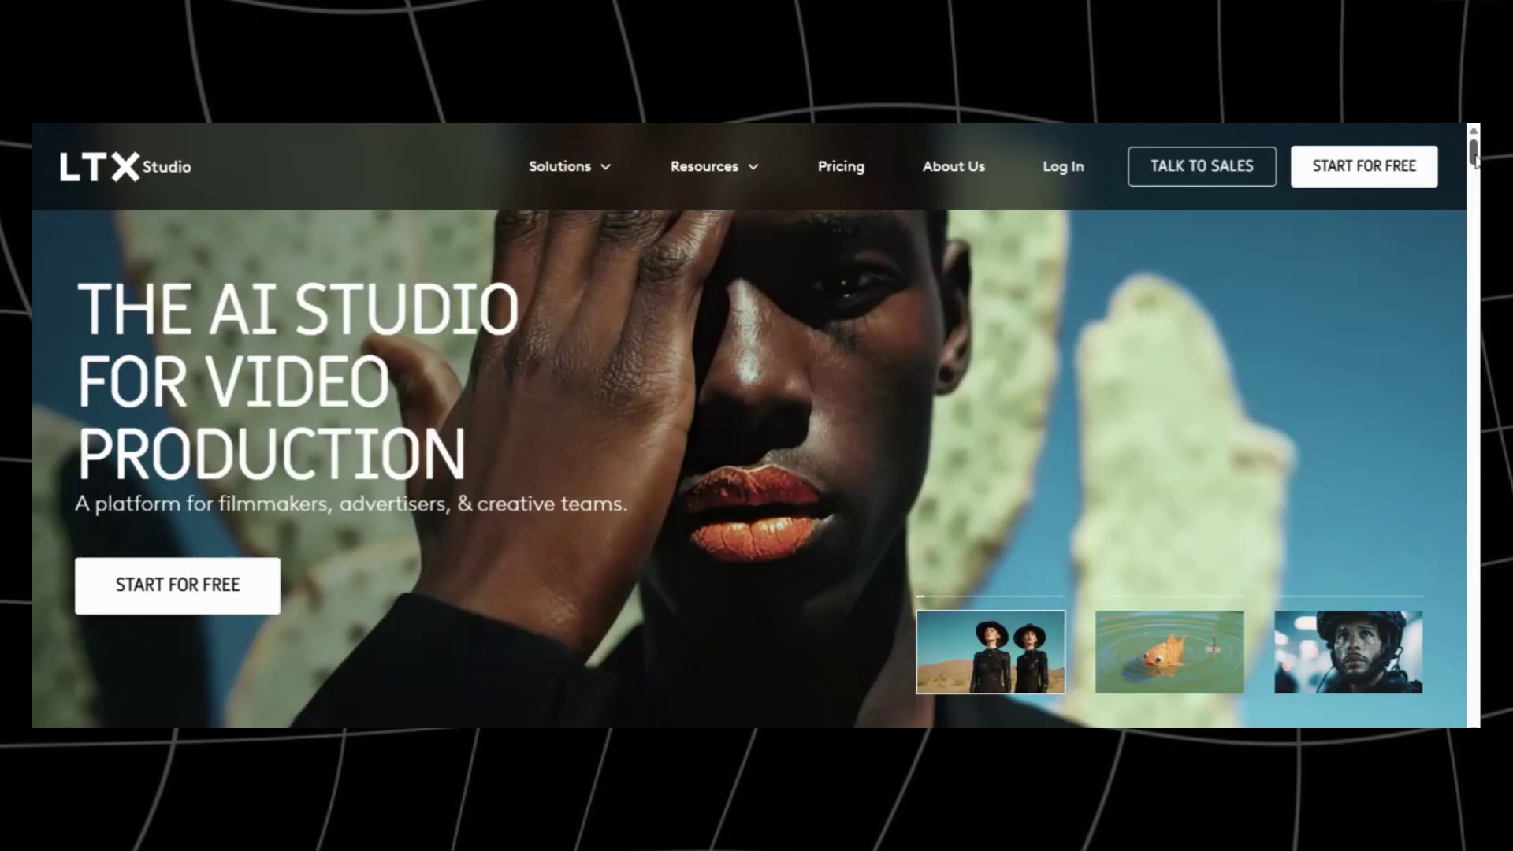
Scroll down and back up the LTX Studio homepage
scroll(1475, 157, down, 3)
scroll(1475, 162, up, 2)
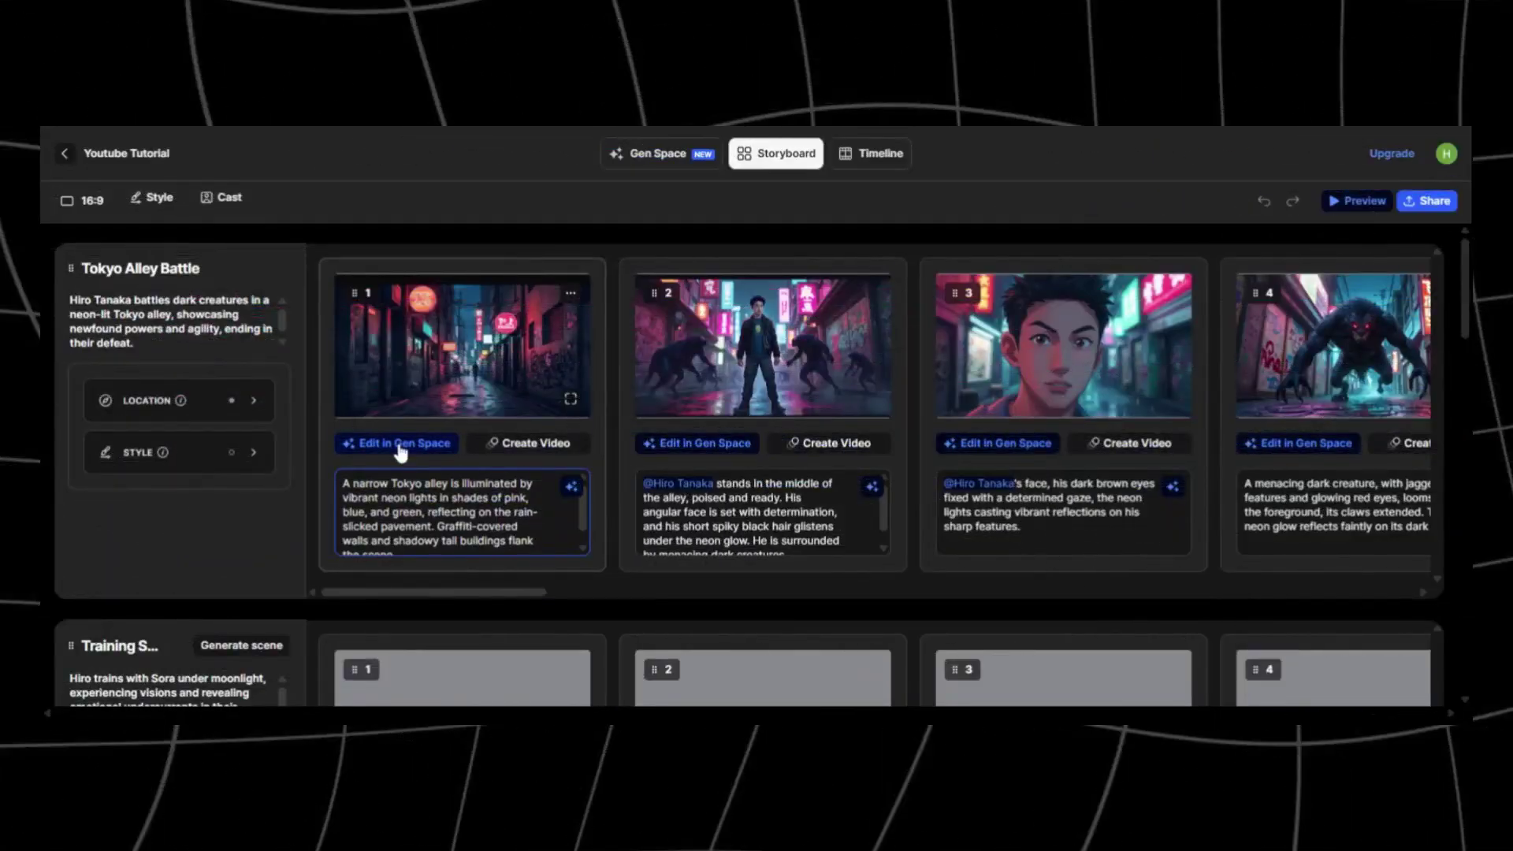
Preview the alley, creatures and close-up shots enlarged, then scroll the scene strip
click(570, 398)
click(1231, 187)
click(797, 347)
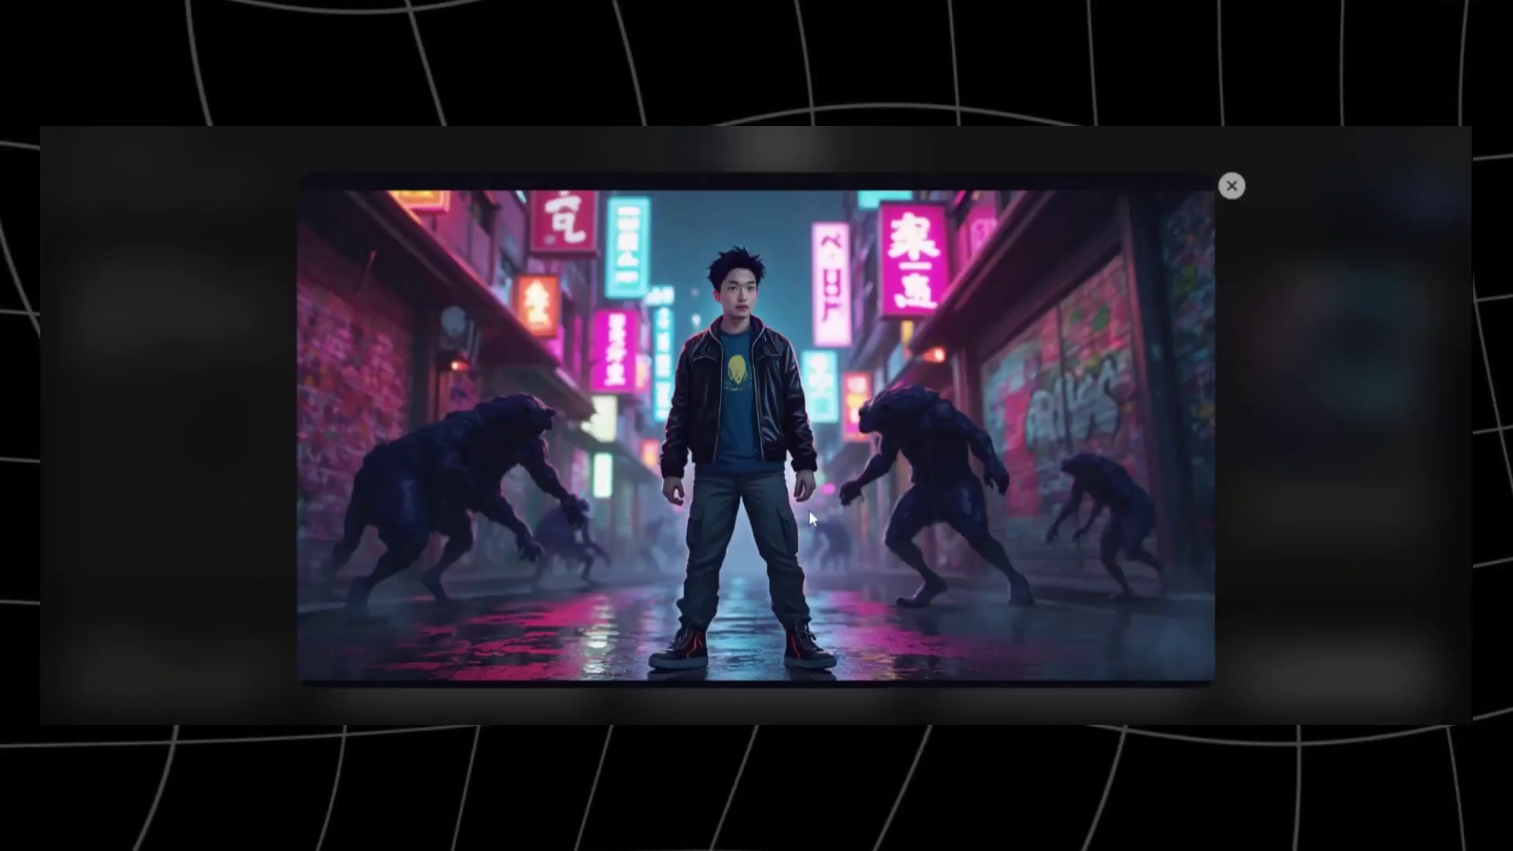
click(1232, 186)
click(1169, 390)
click(1232, 186)
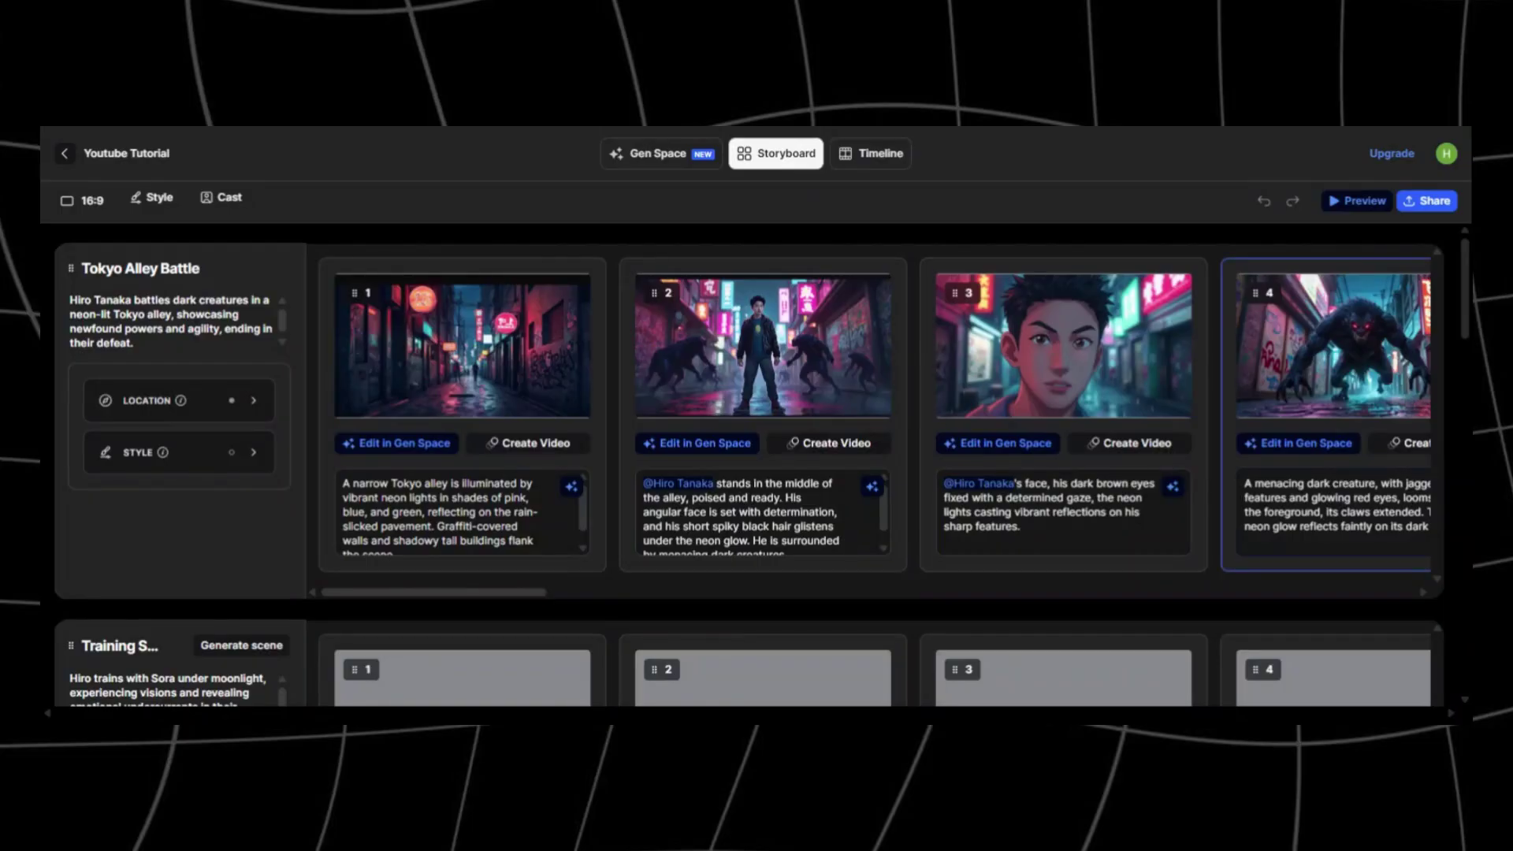
drag(484, 597, 1379, 555)
drag(1300, 594, 429, 602)
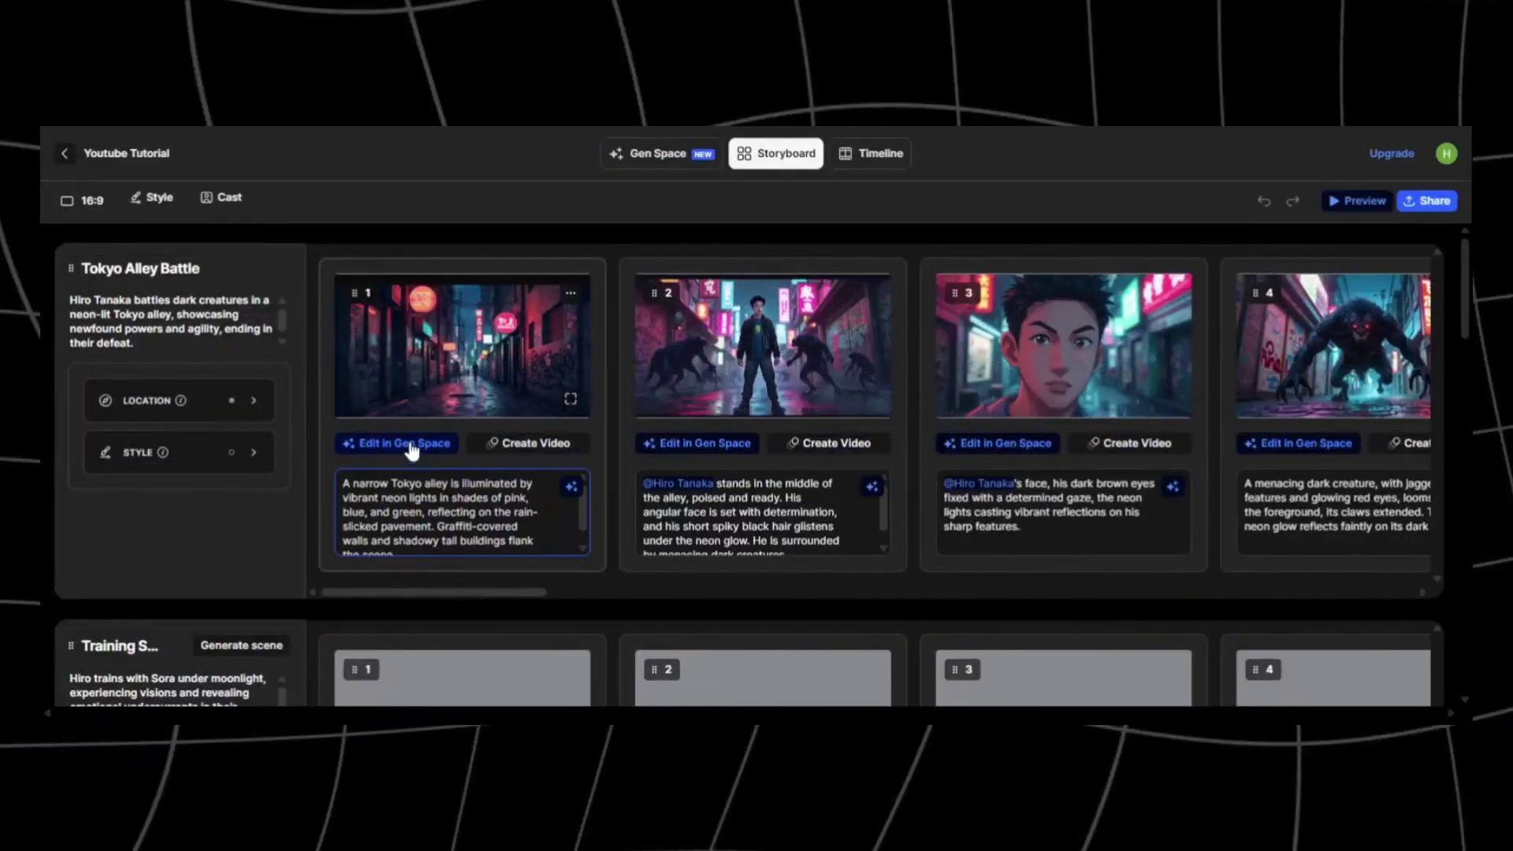
Re-preview the alley shot and the man among monsters, then return to the landing page
click(570, 399)
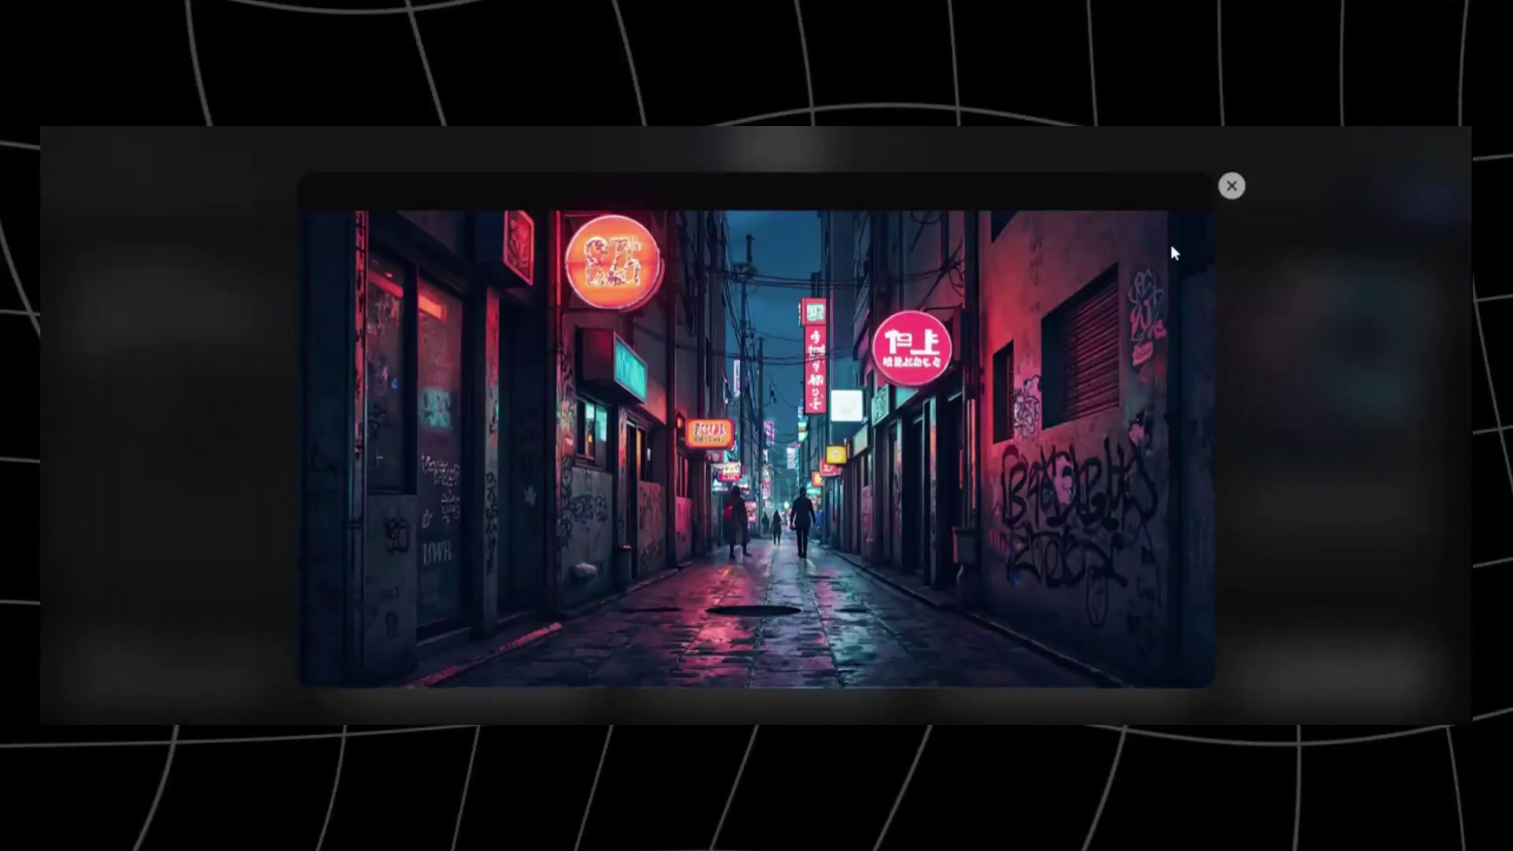
click(1231, 187)
click(868, 400)
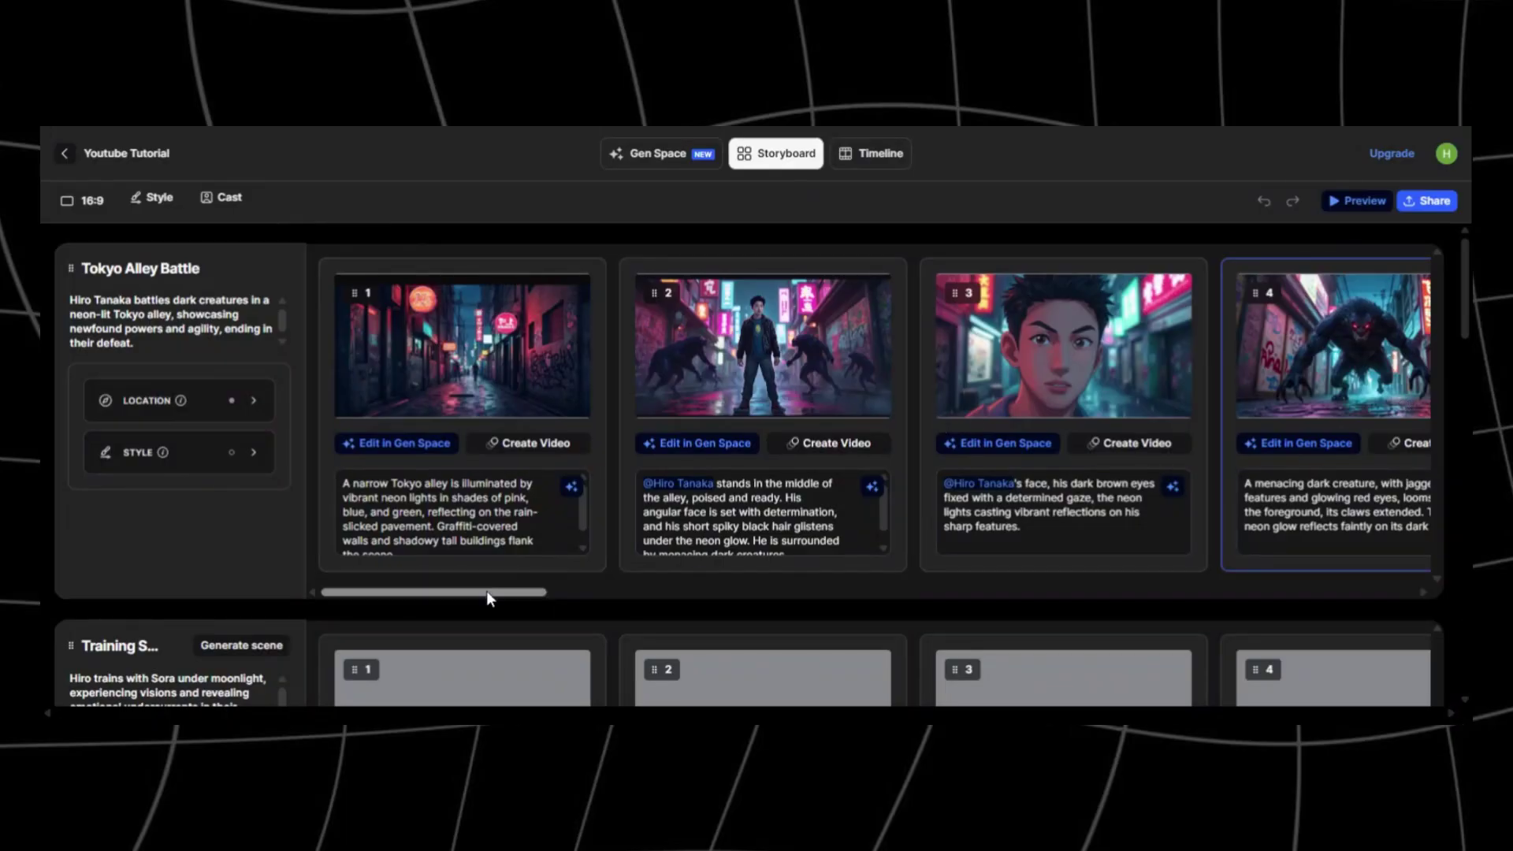
drag(485, 589, 124, 567)
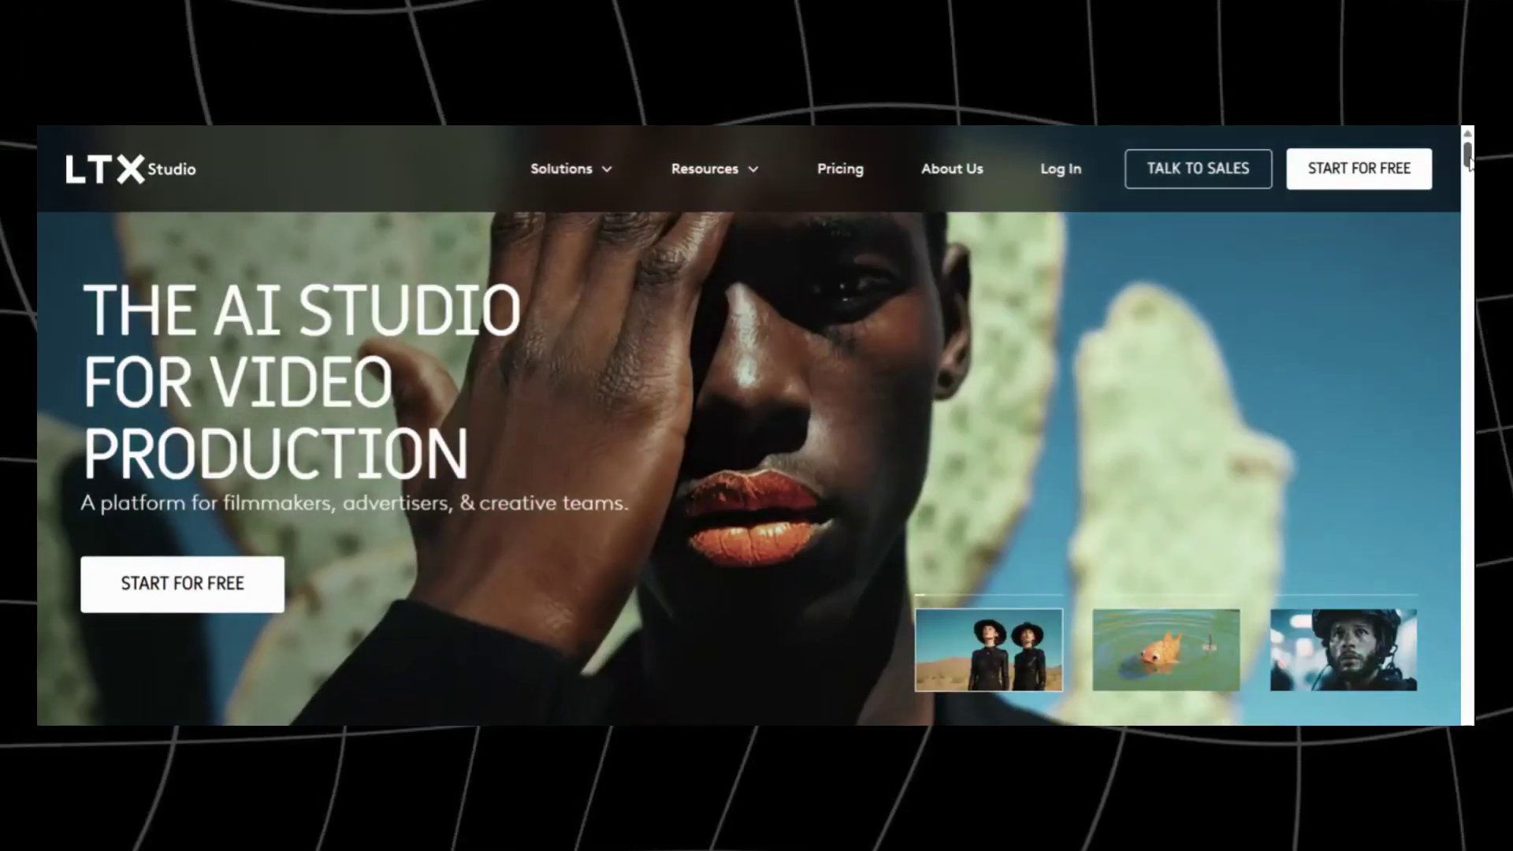
Scroll through the terms dialog and accept the privacy preference
drag(1468, 161, 1468, 163)
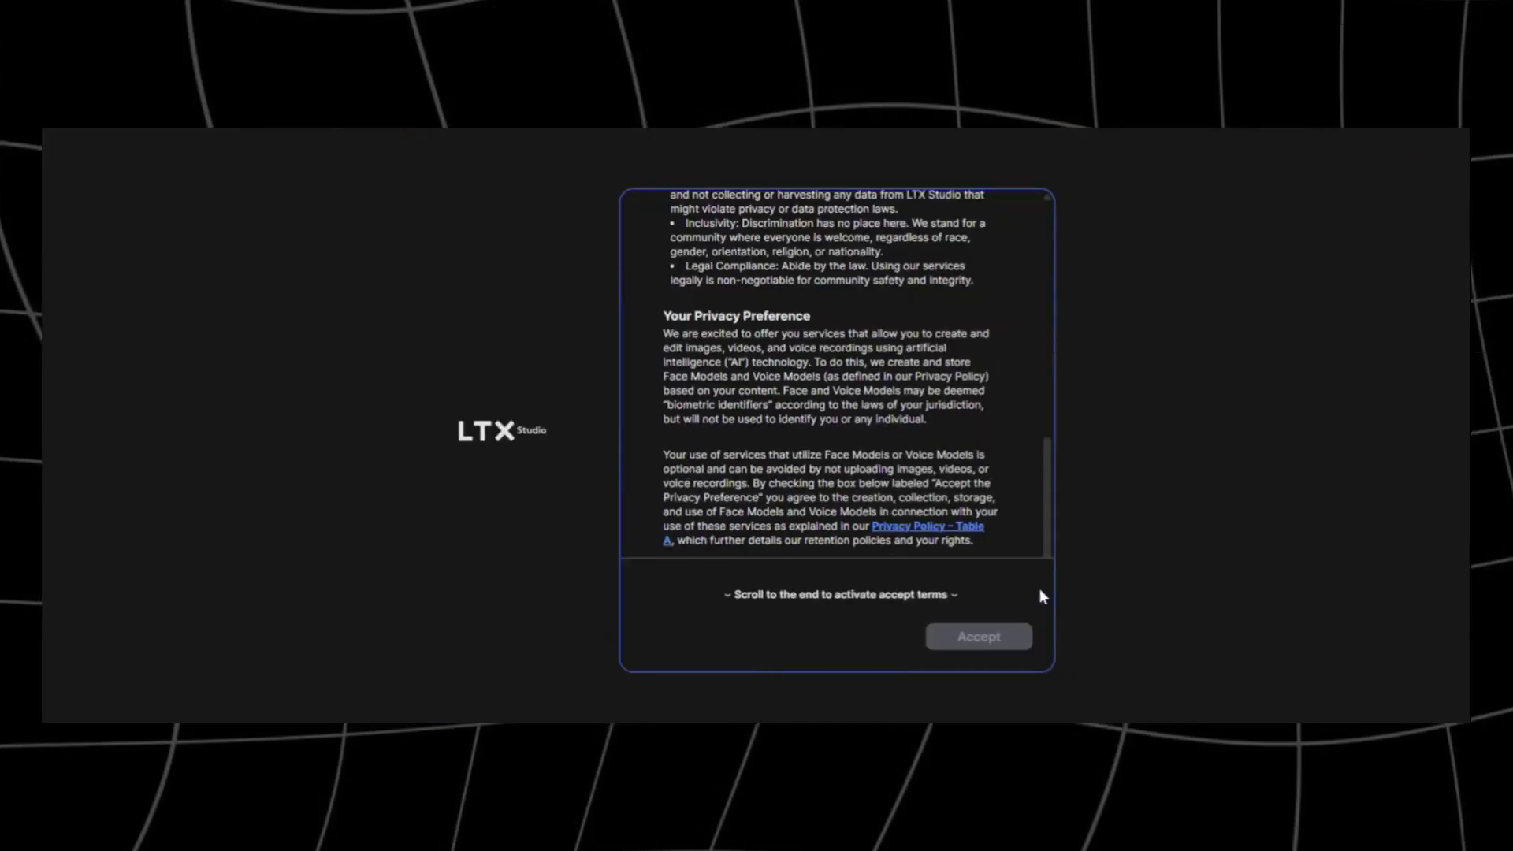
scroll(1052, 530, down, 3)
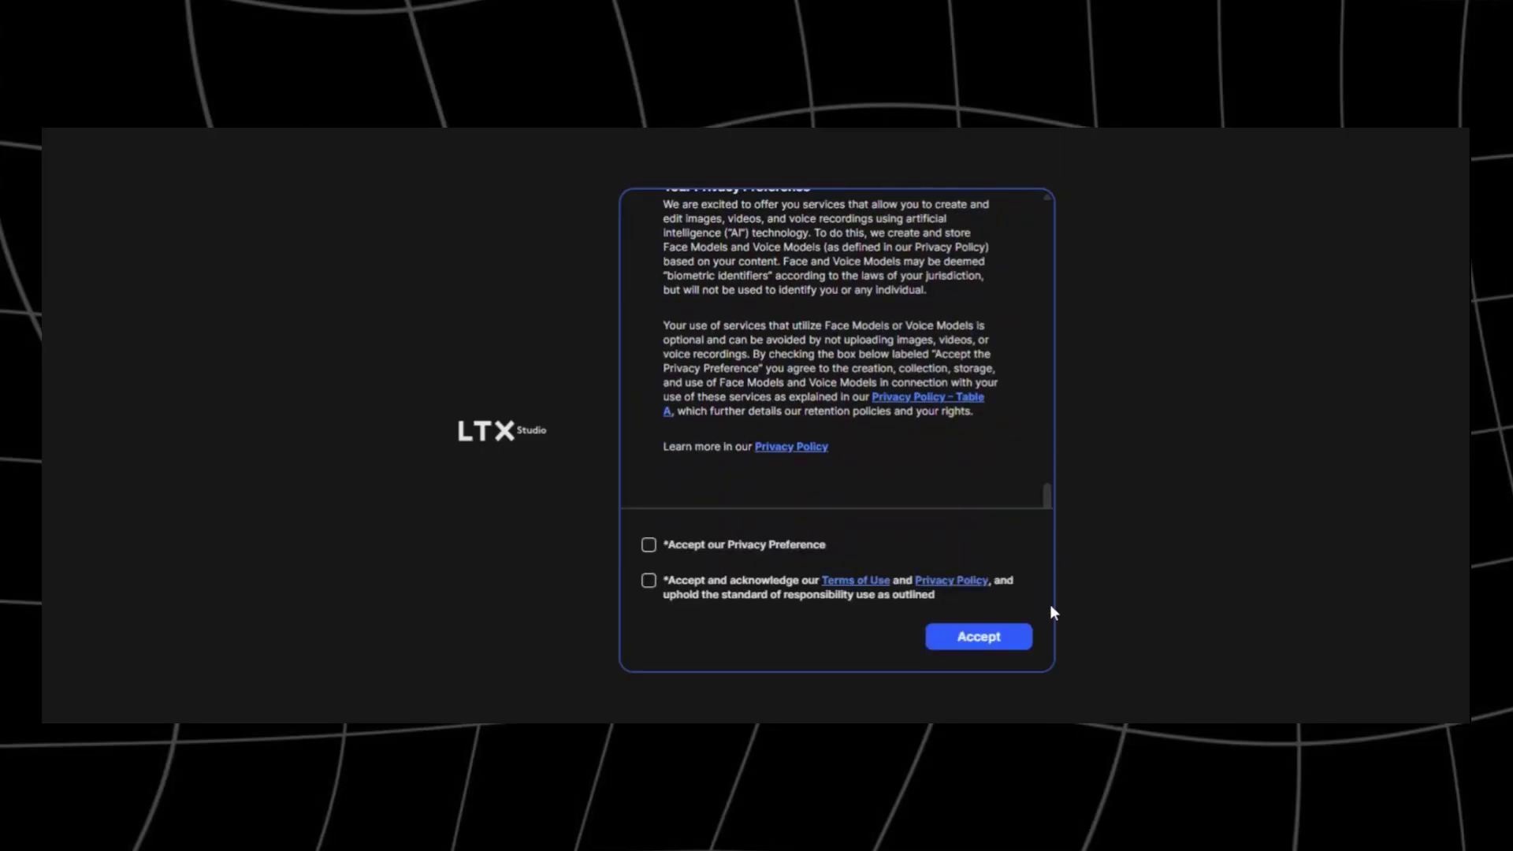
click(649, 546)
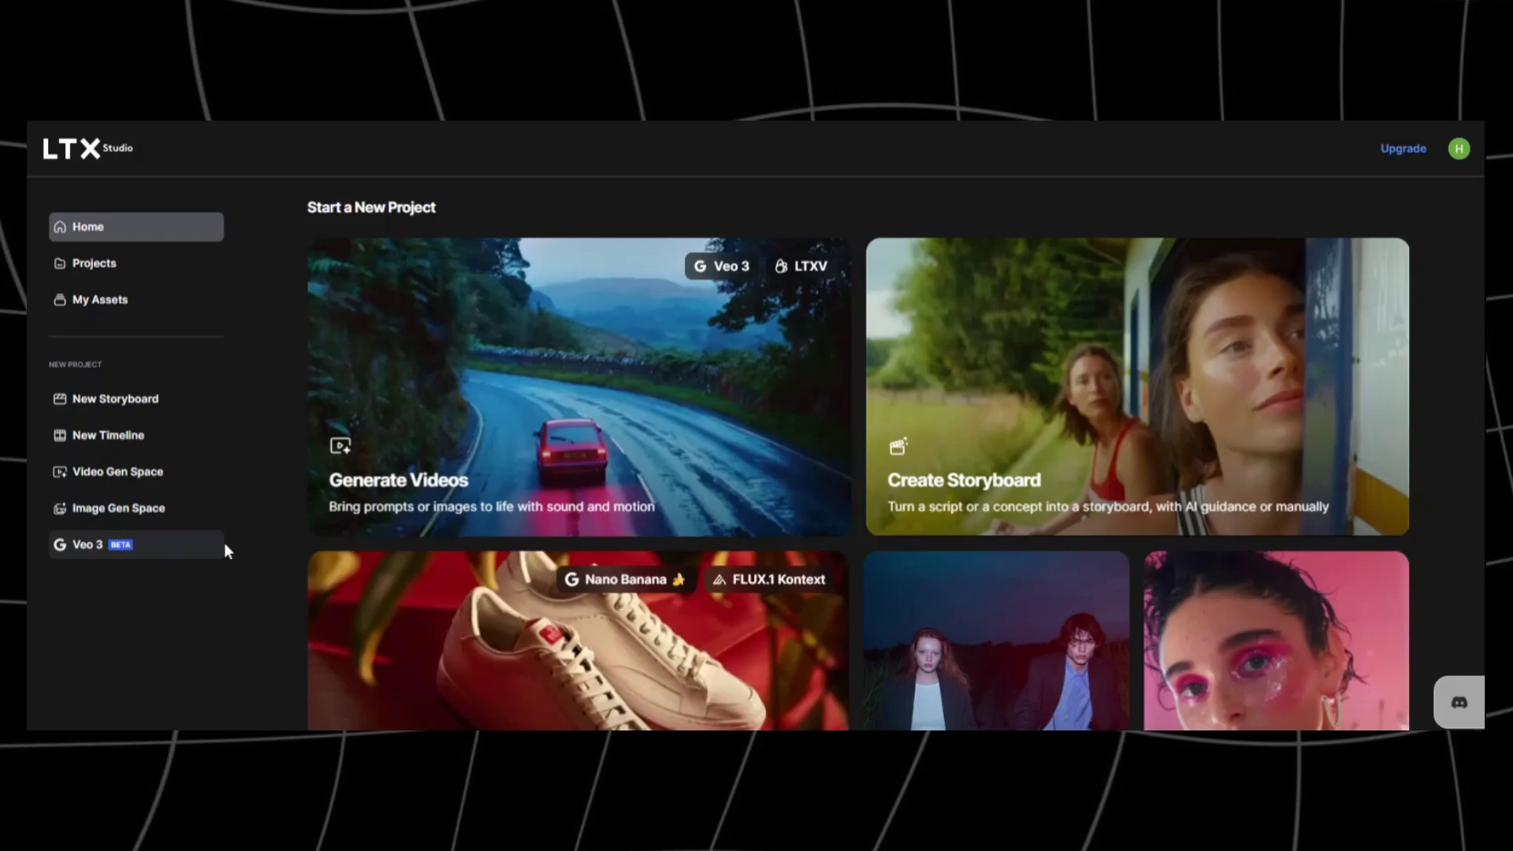
Scroll down and back up the Home dashboard's project options
scroll(866, 512, down, 2)
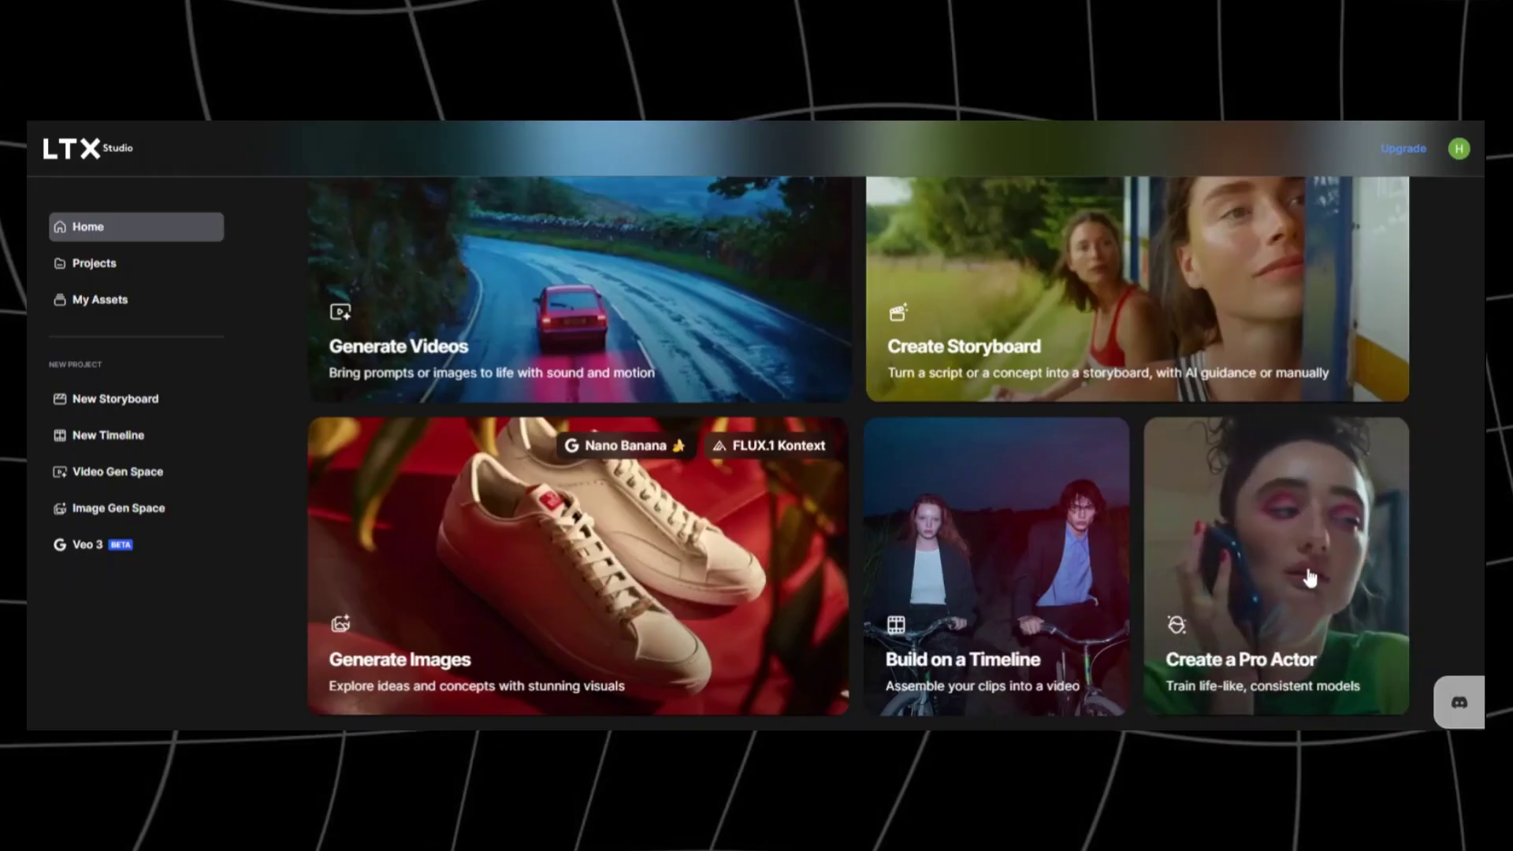
scroll(1463, 274, up, 2)
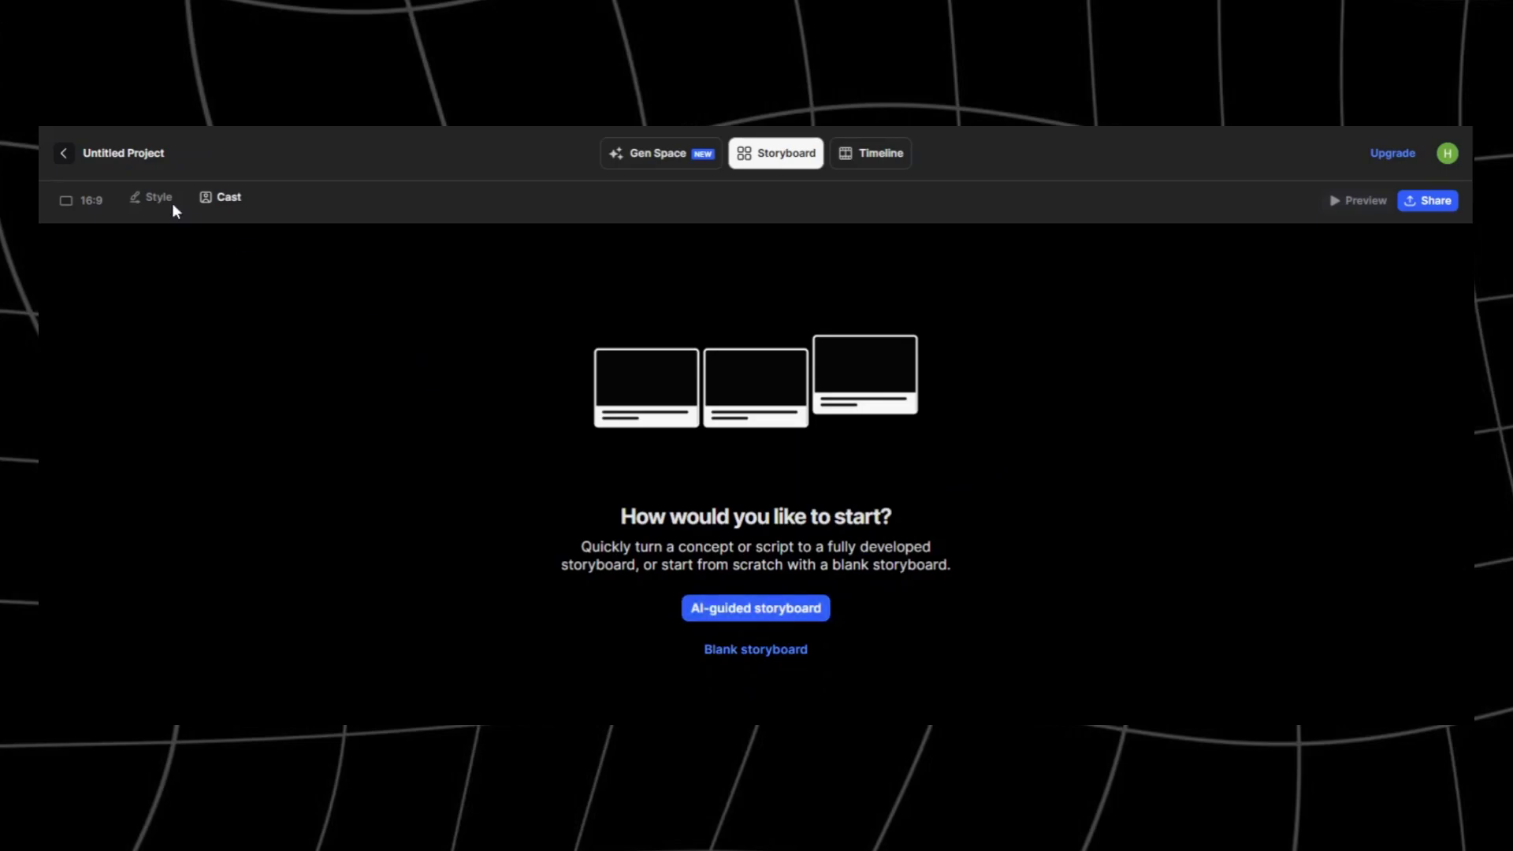
Rename the untitled project to 'Youtube Tutorial'
click(131, 153)
key(ctrl+a)
key(BackSpace)
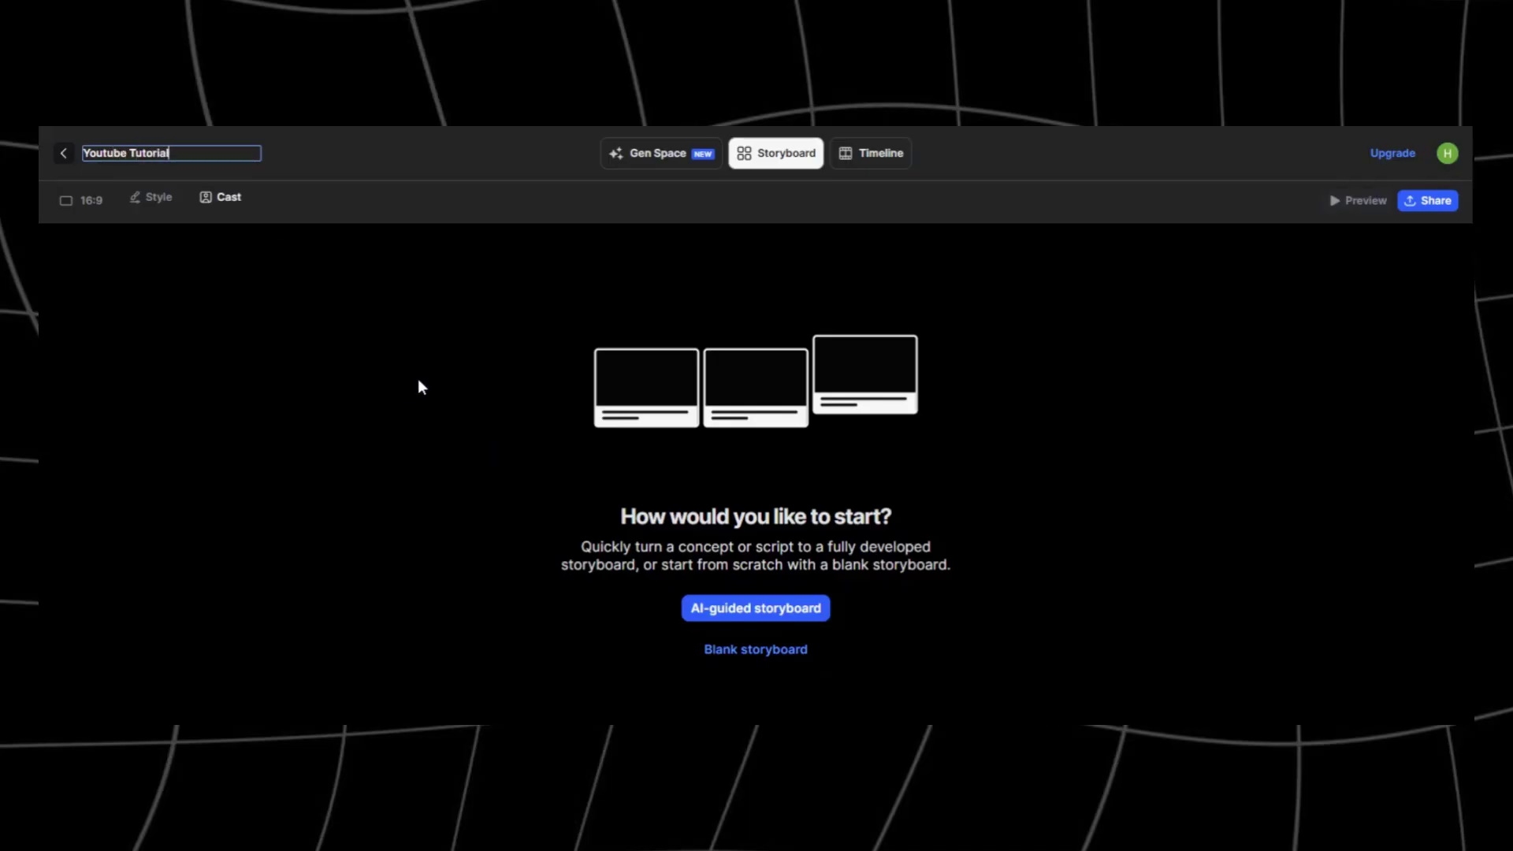
text(Youtube Tutorial)
click(930, 329)
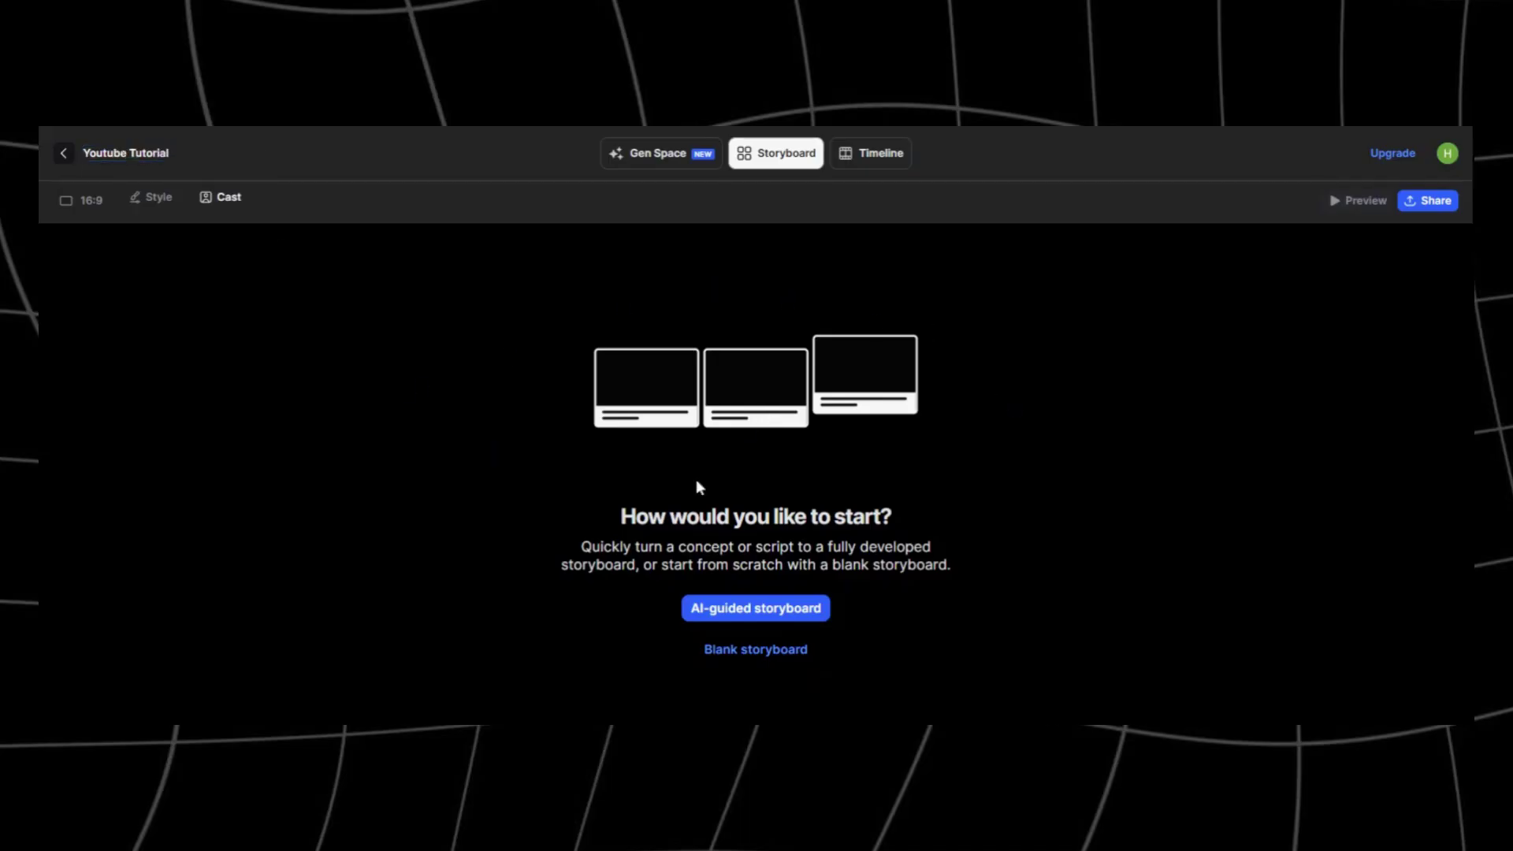
Start an AI-guided storyboard and begin typing the young warrior neon alley concept
click(720, 608)
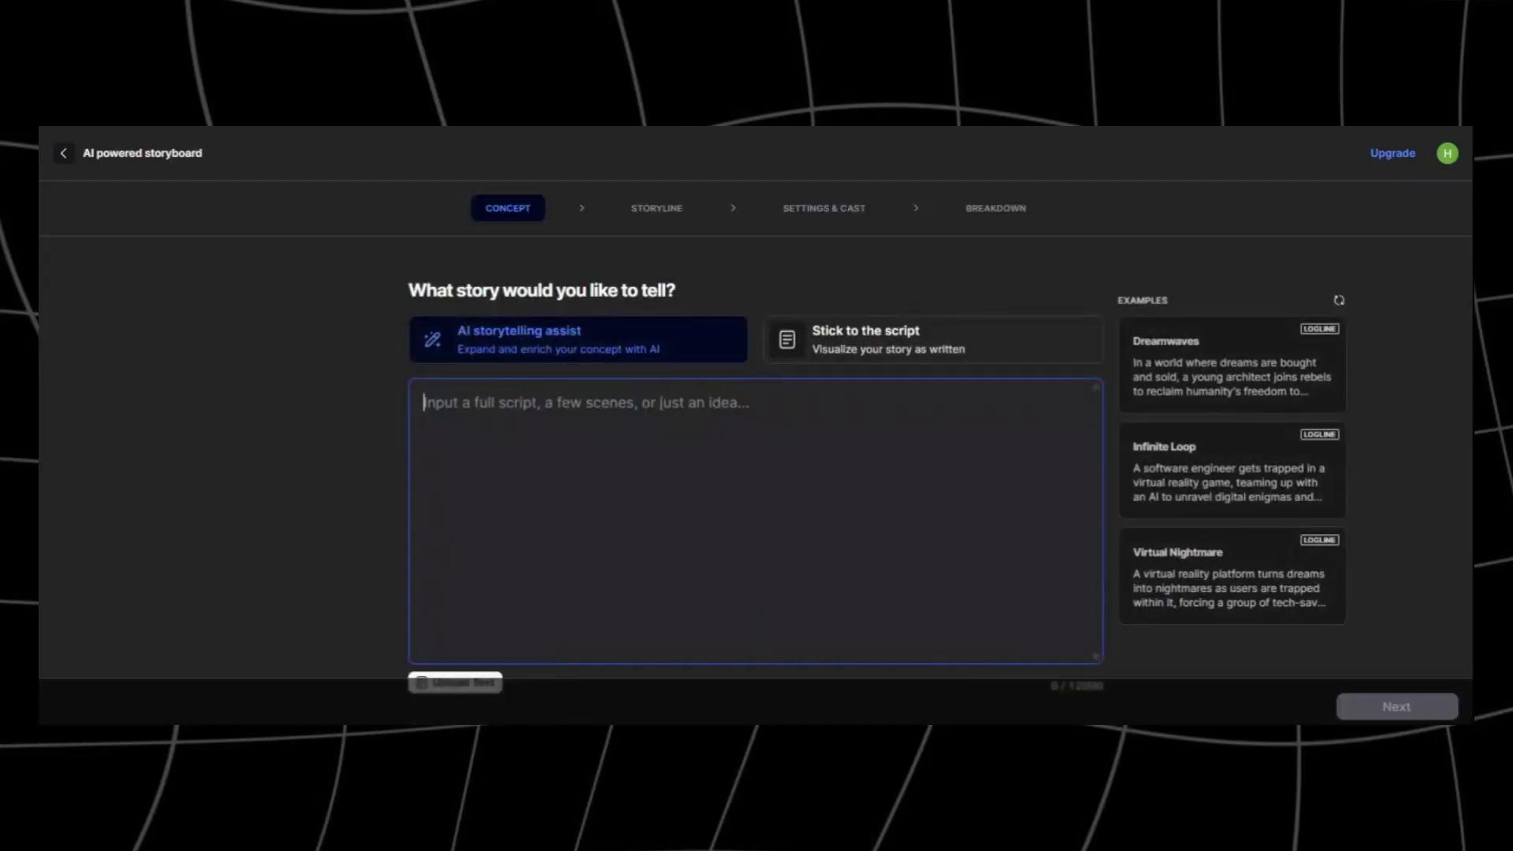
text(a)
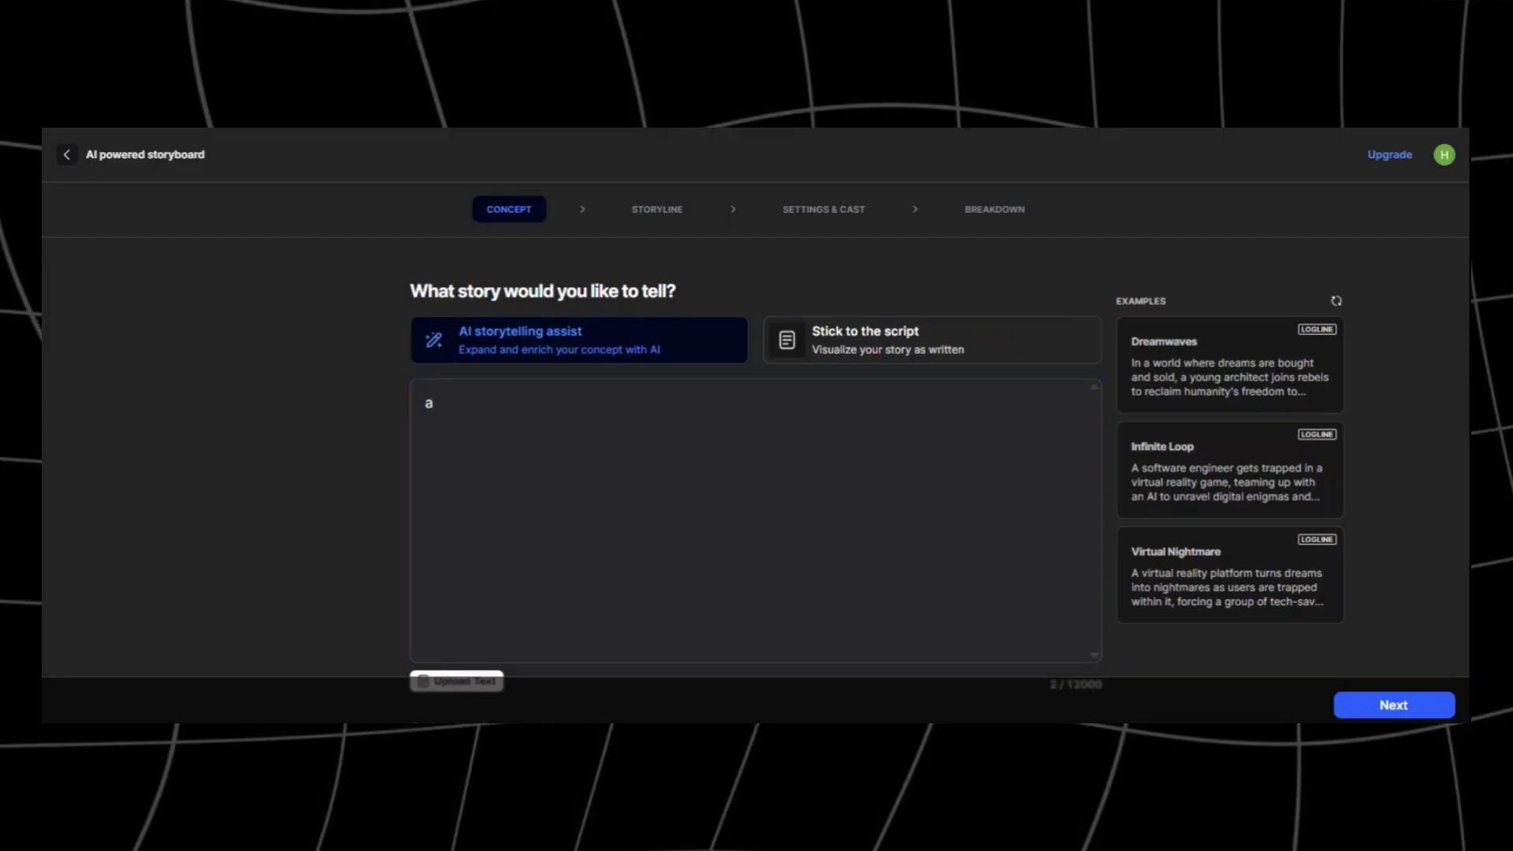
click(436, 403)
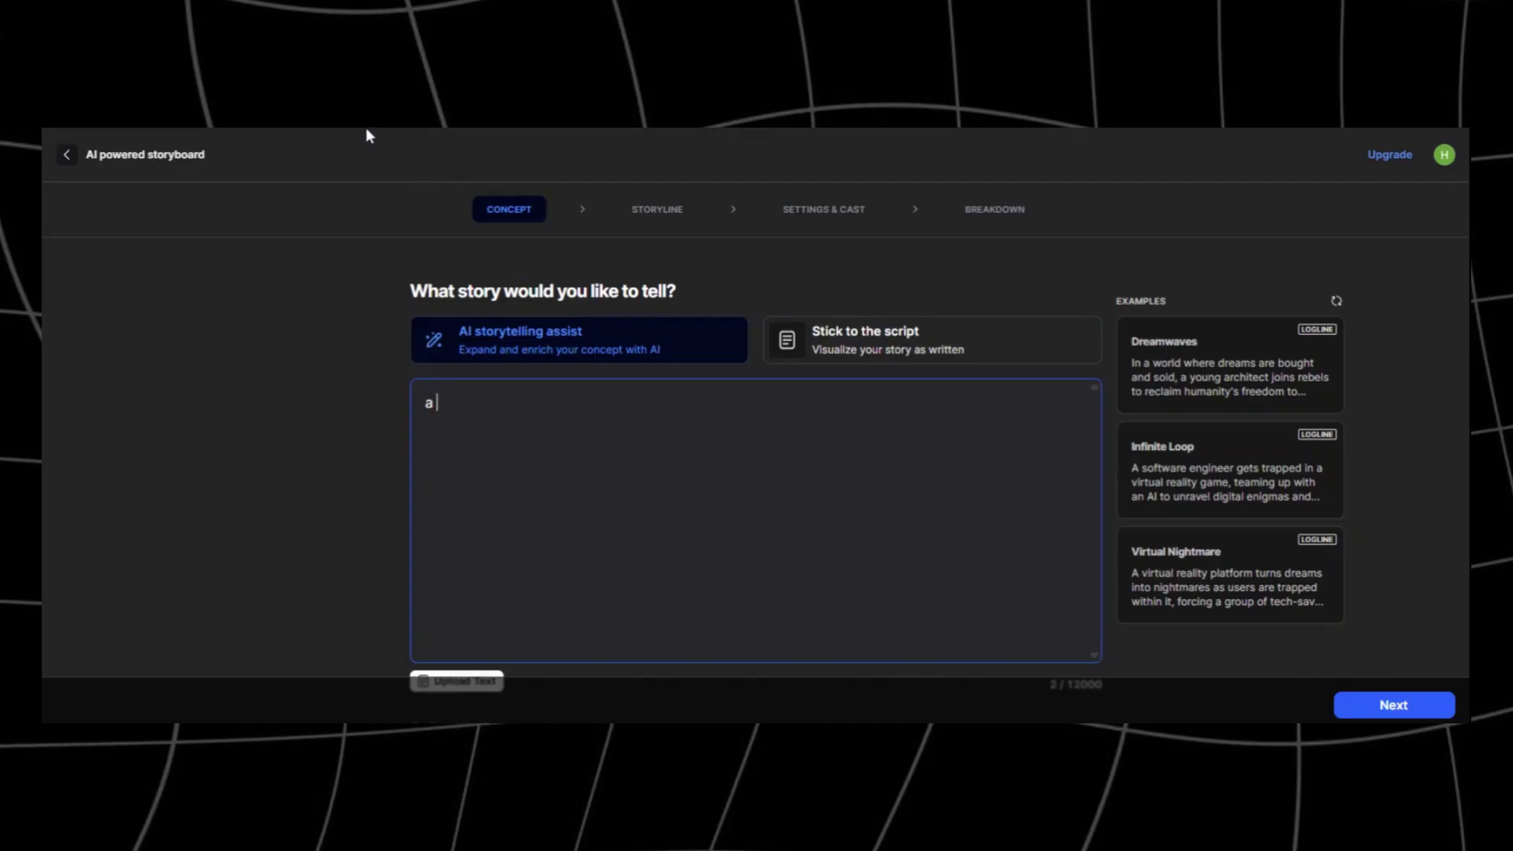
text(youn)
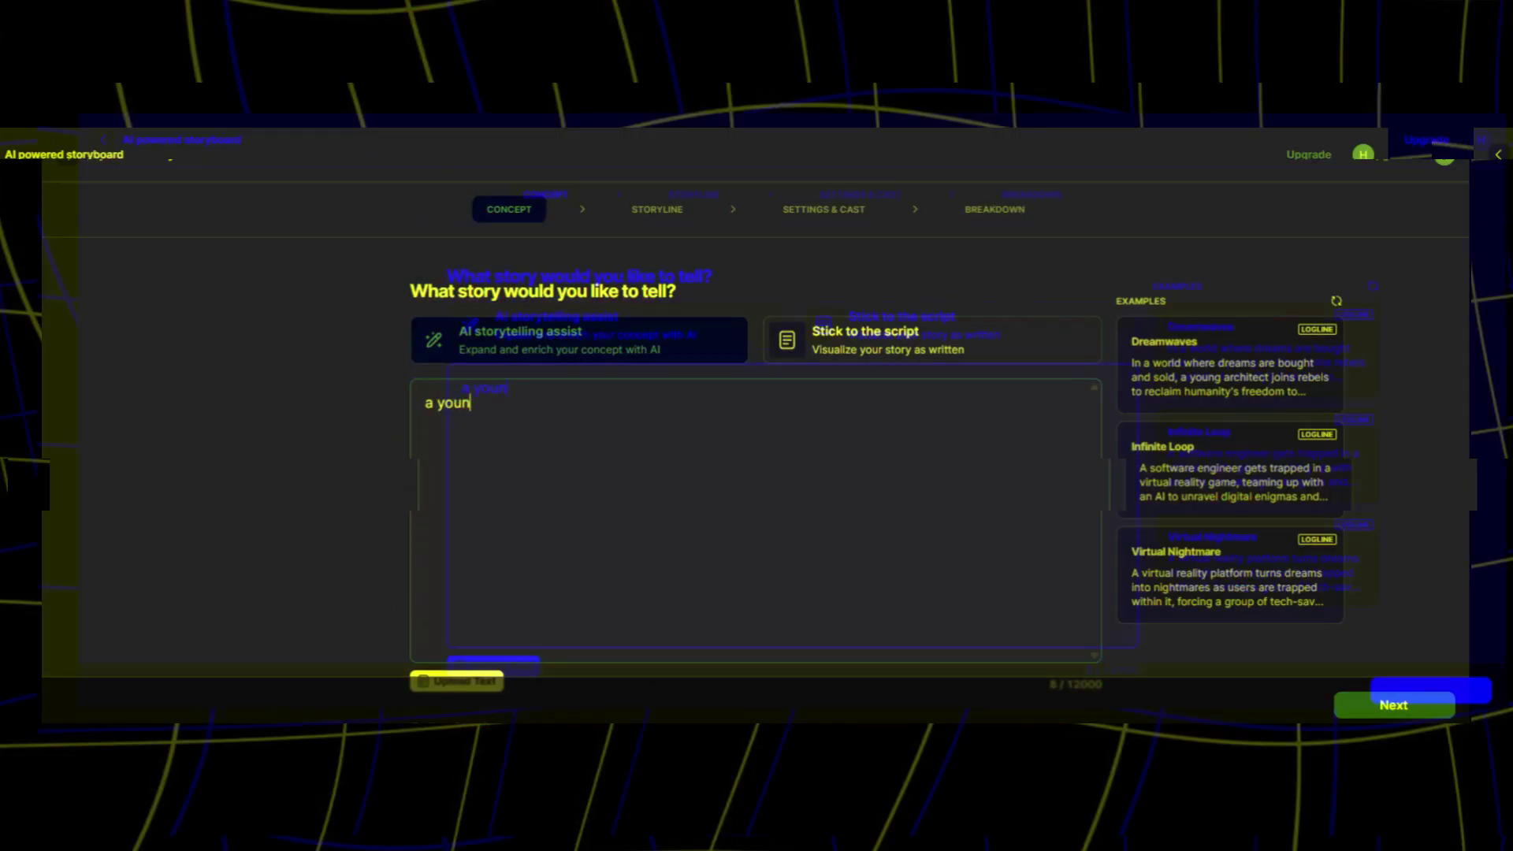
text(g warrior discovers a)
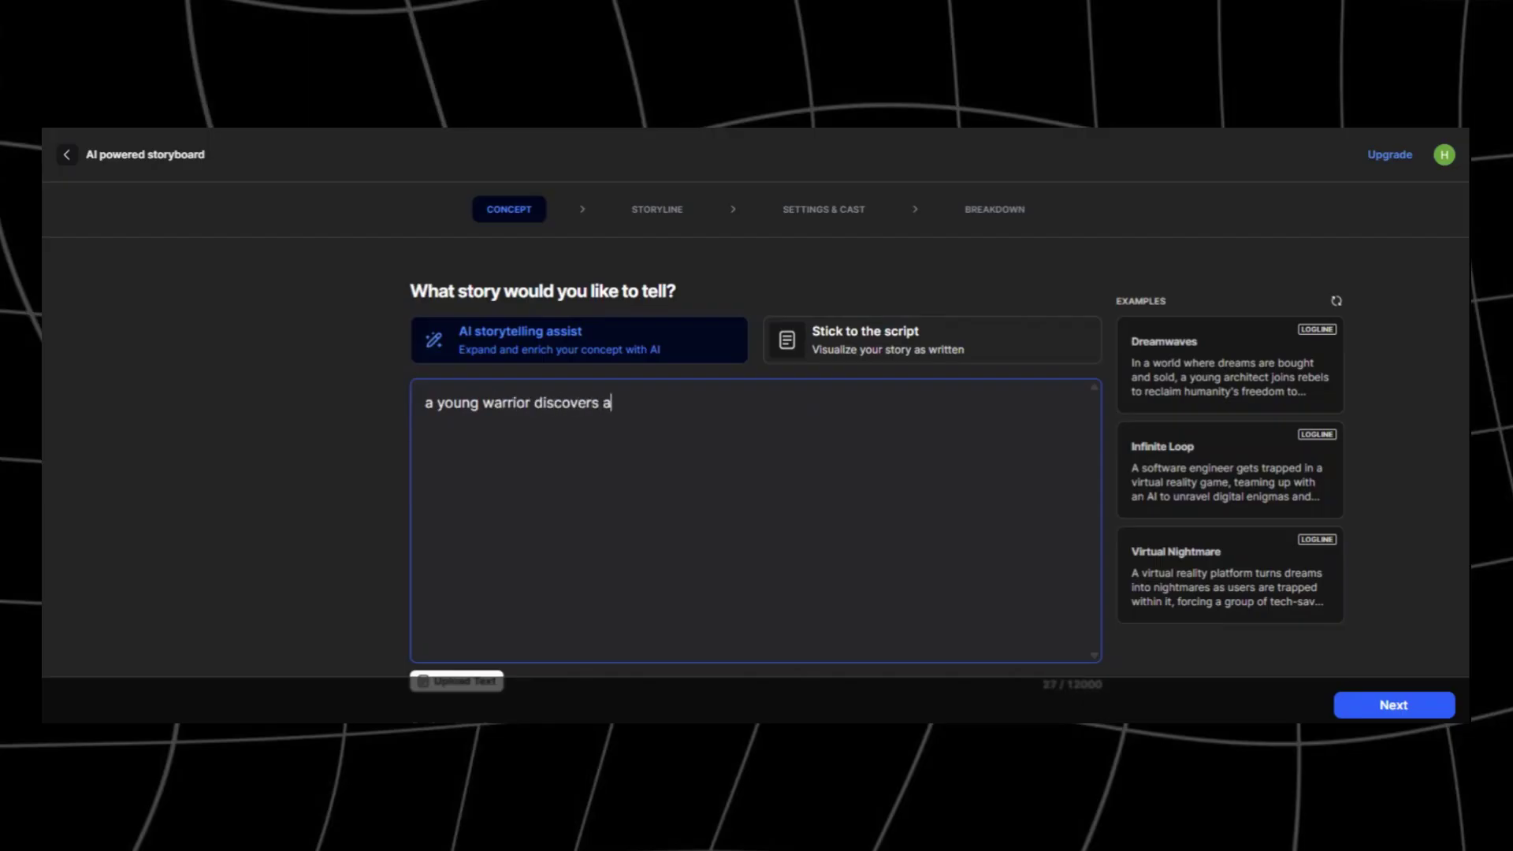
text( hidden power while battling in a)
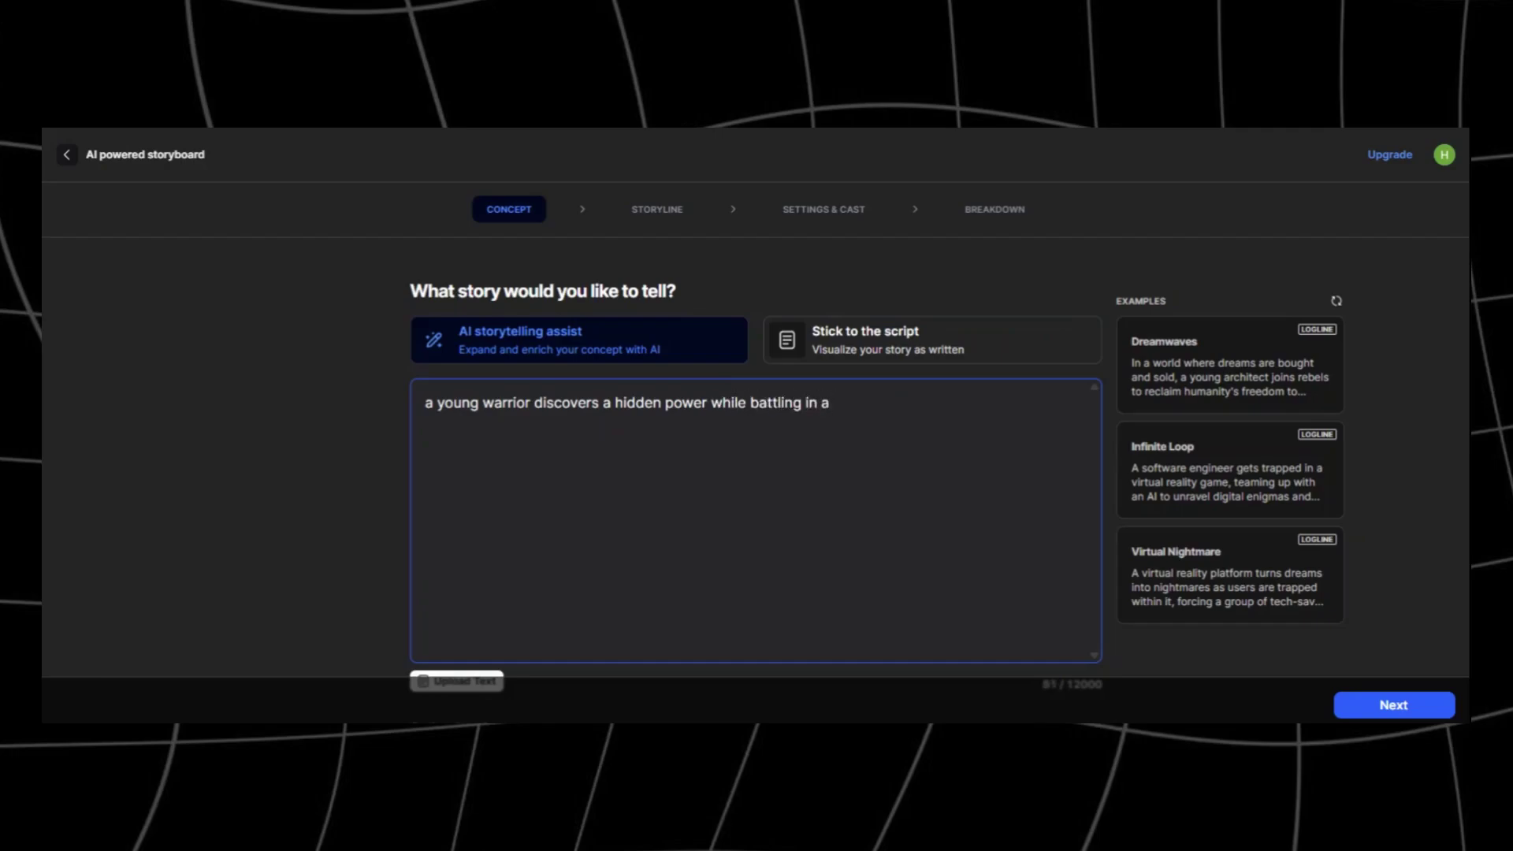
text( neon)
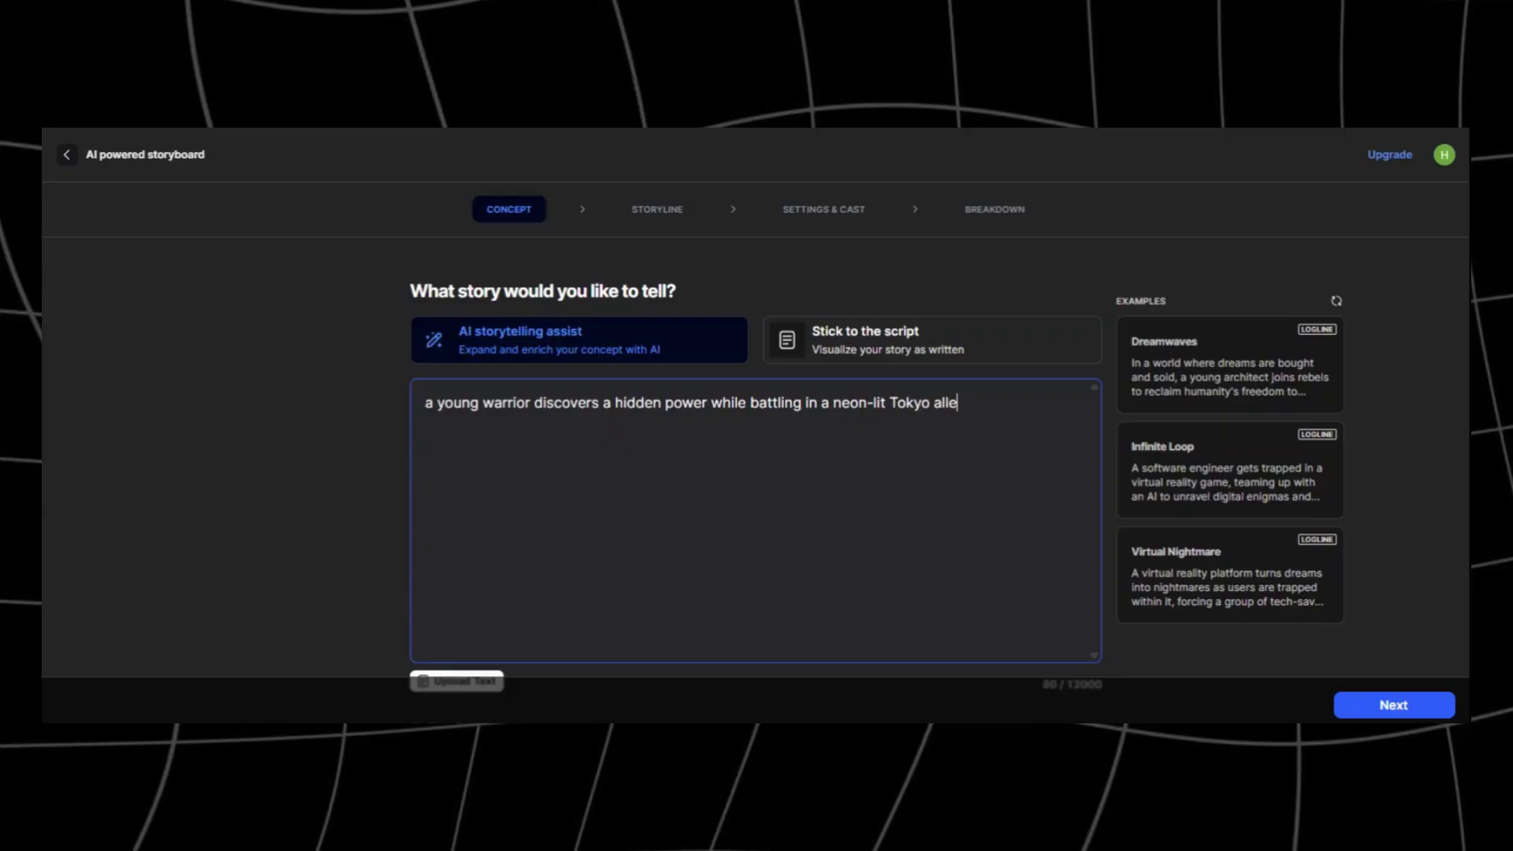
Request a plot twist and set the story format to Short Film
scroll(1444, 248, down, 3)
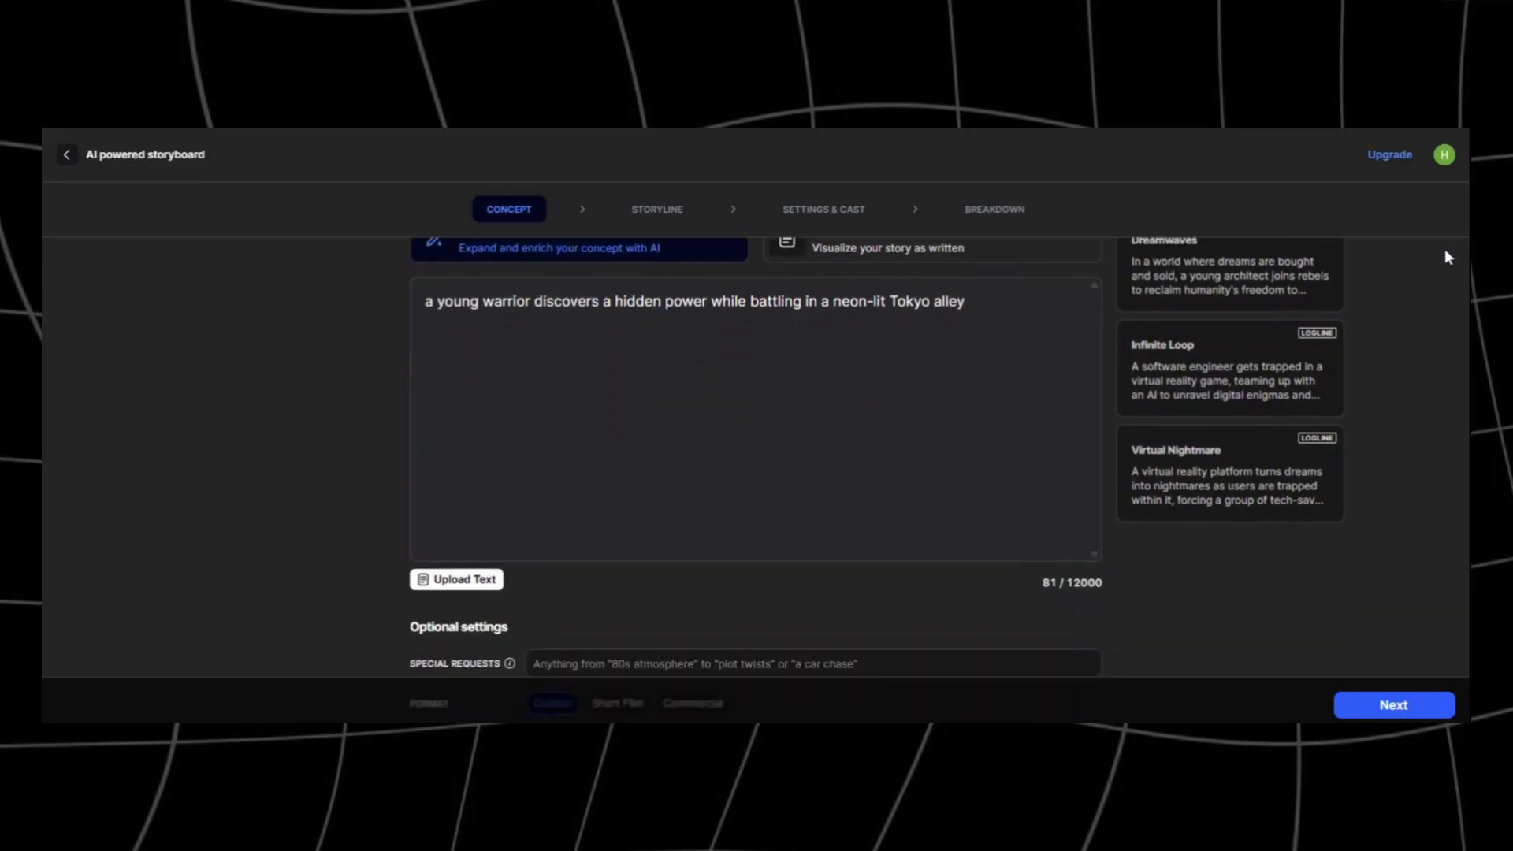
scroll(756, 473, down, 2)
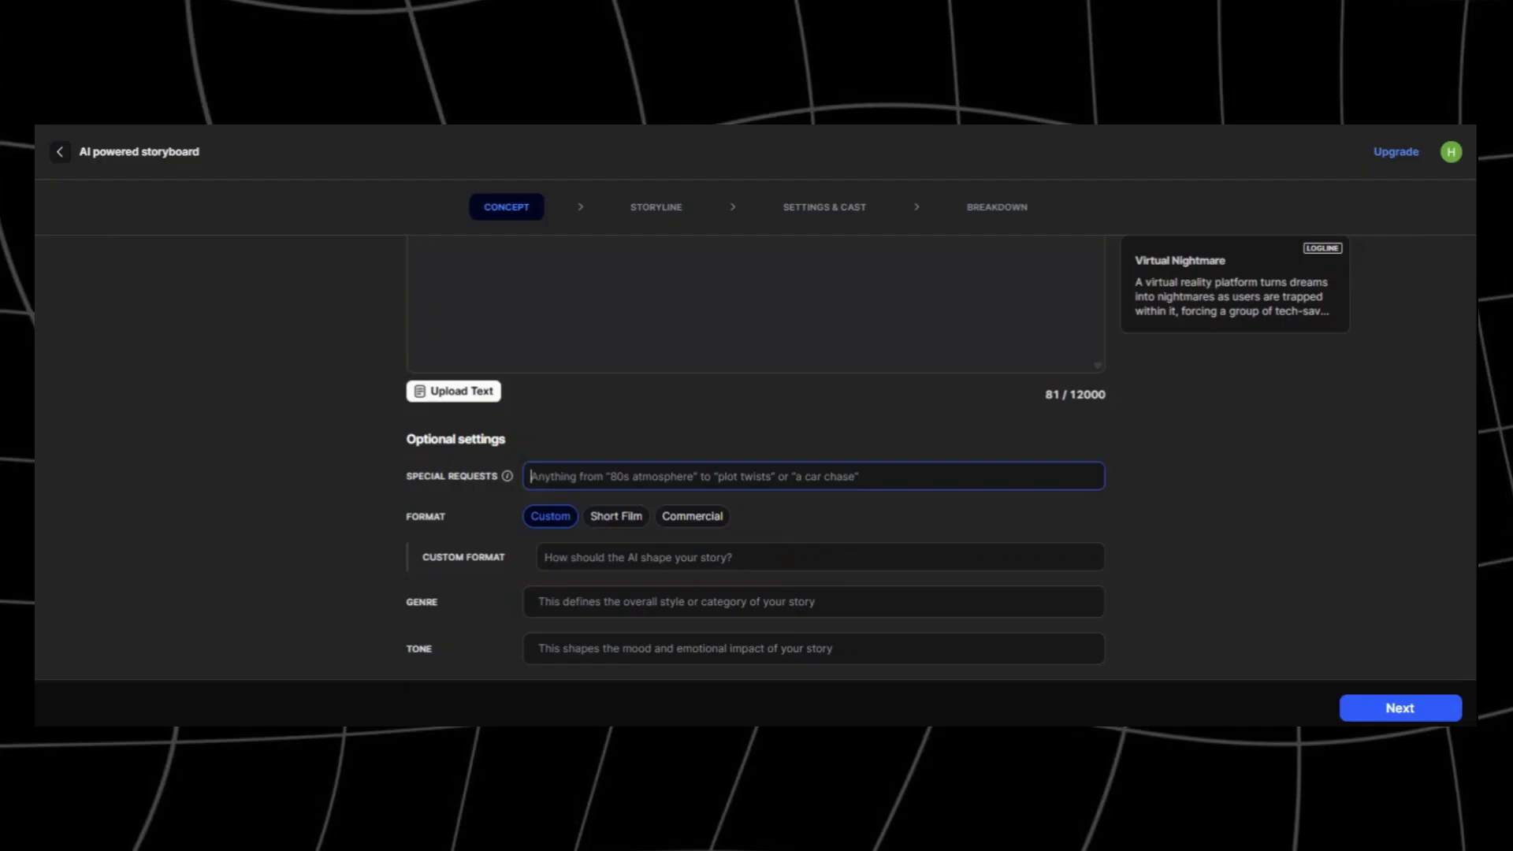
text(plot twist)
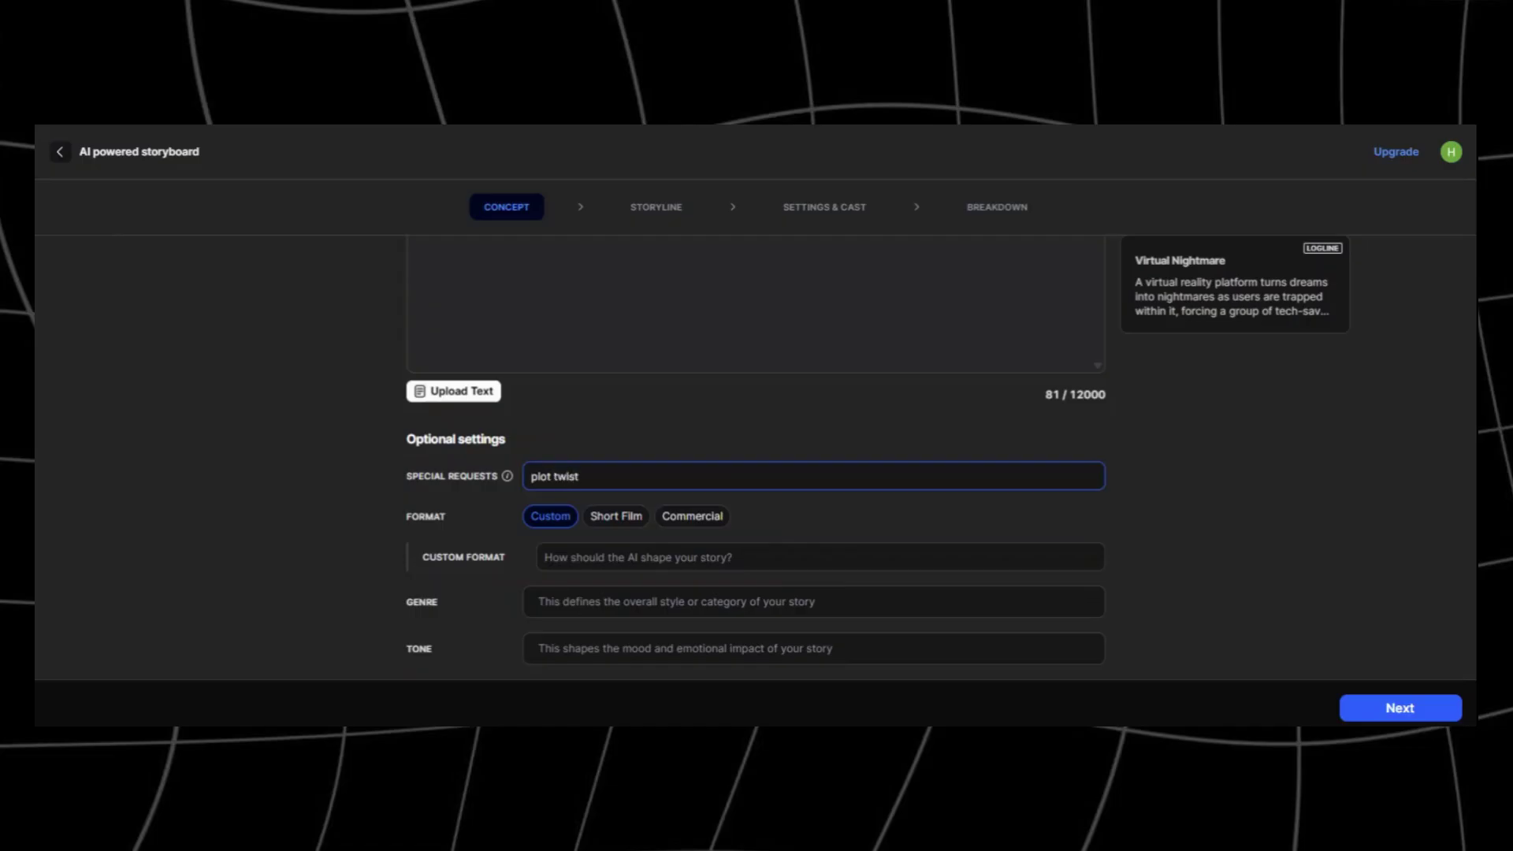
click(626, 518)
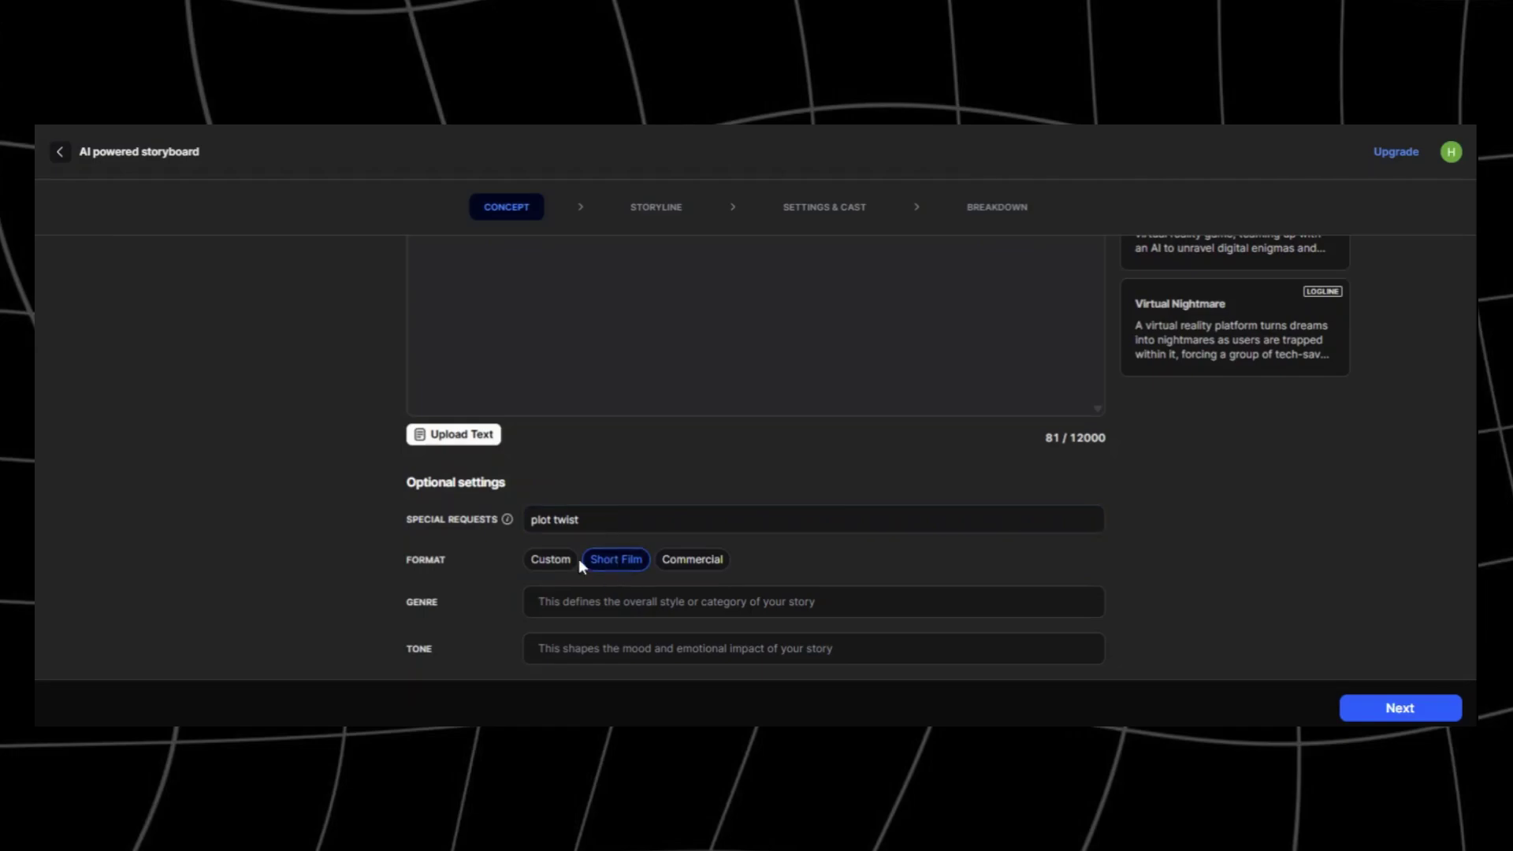
click(551, 560)
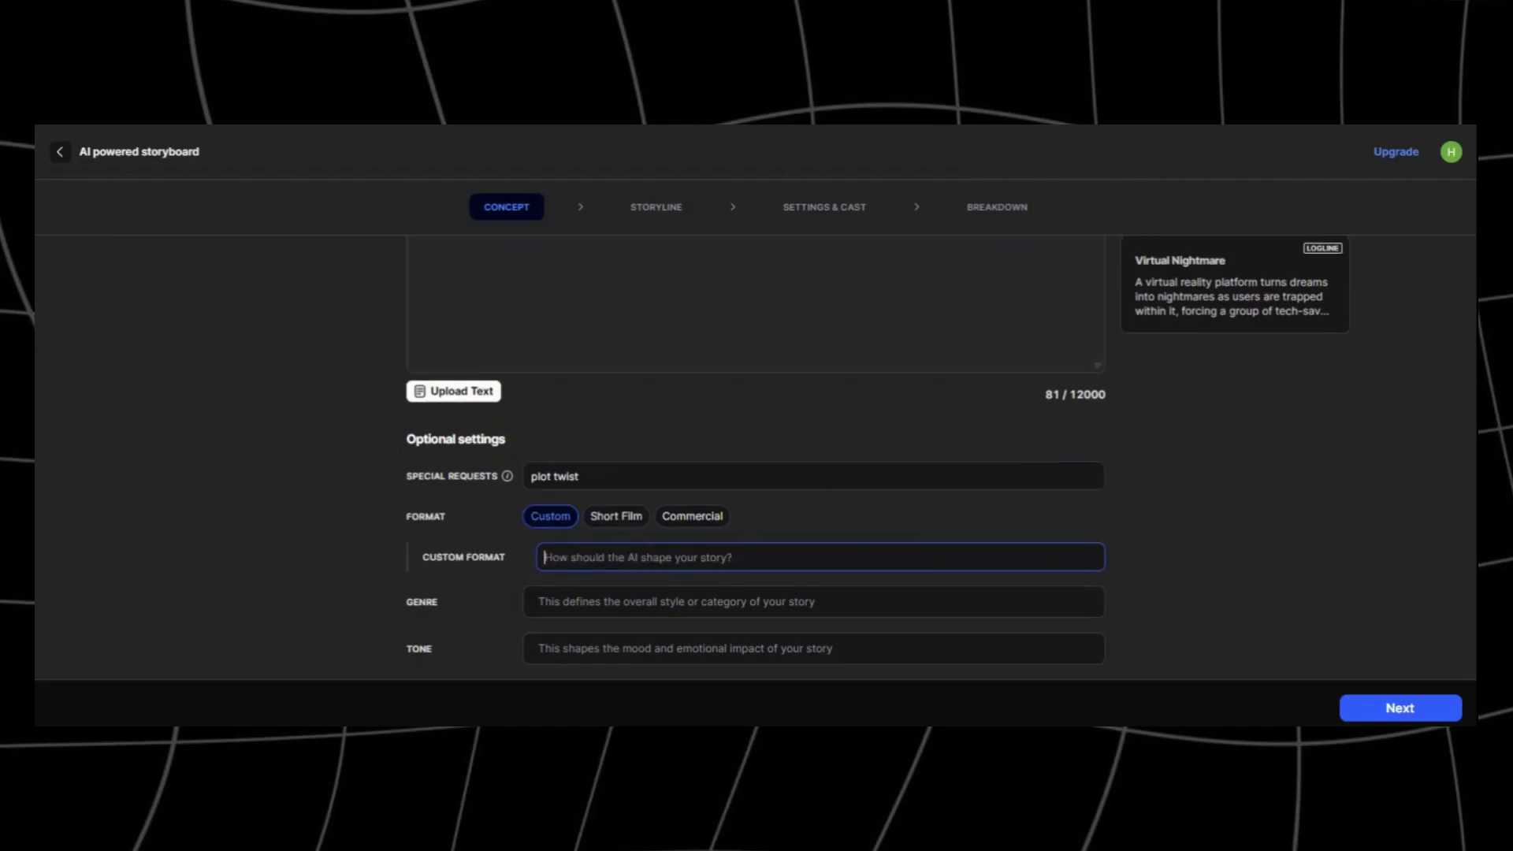
click(615, 520)
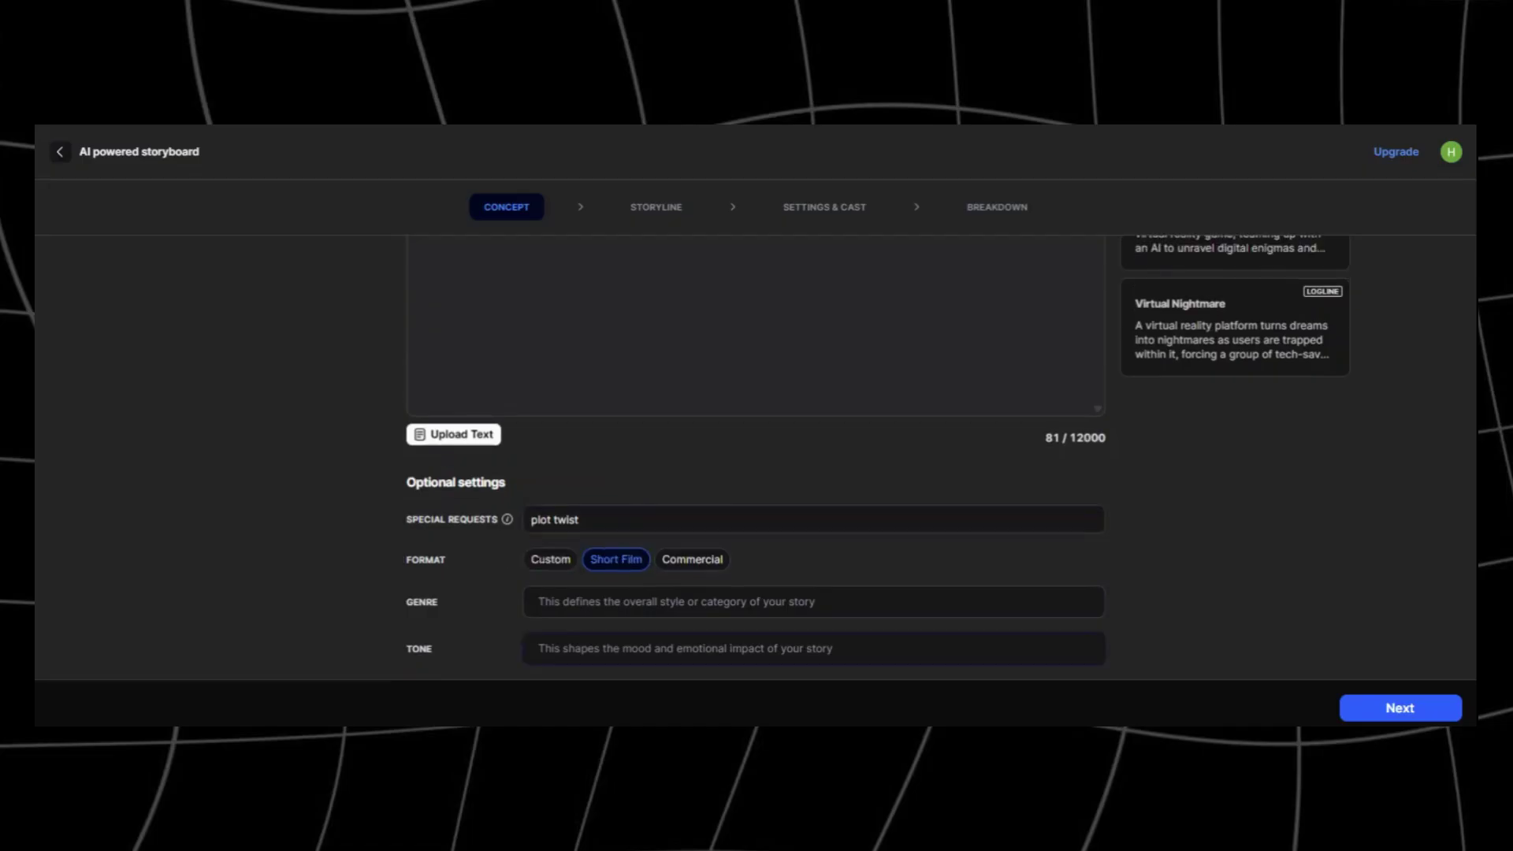
Add Fantasy, Drama and Thriller as the story's genres
click(615, 603)
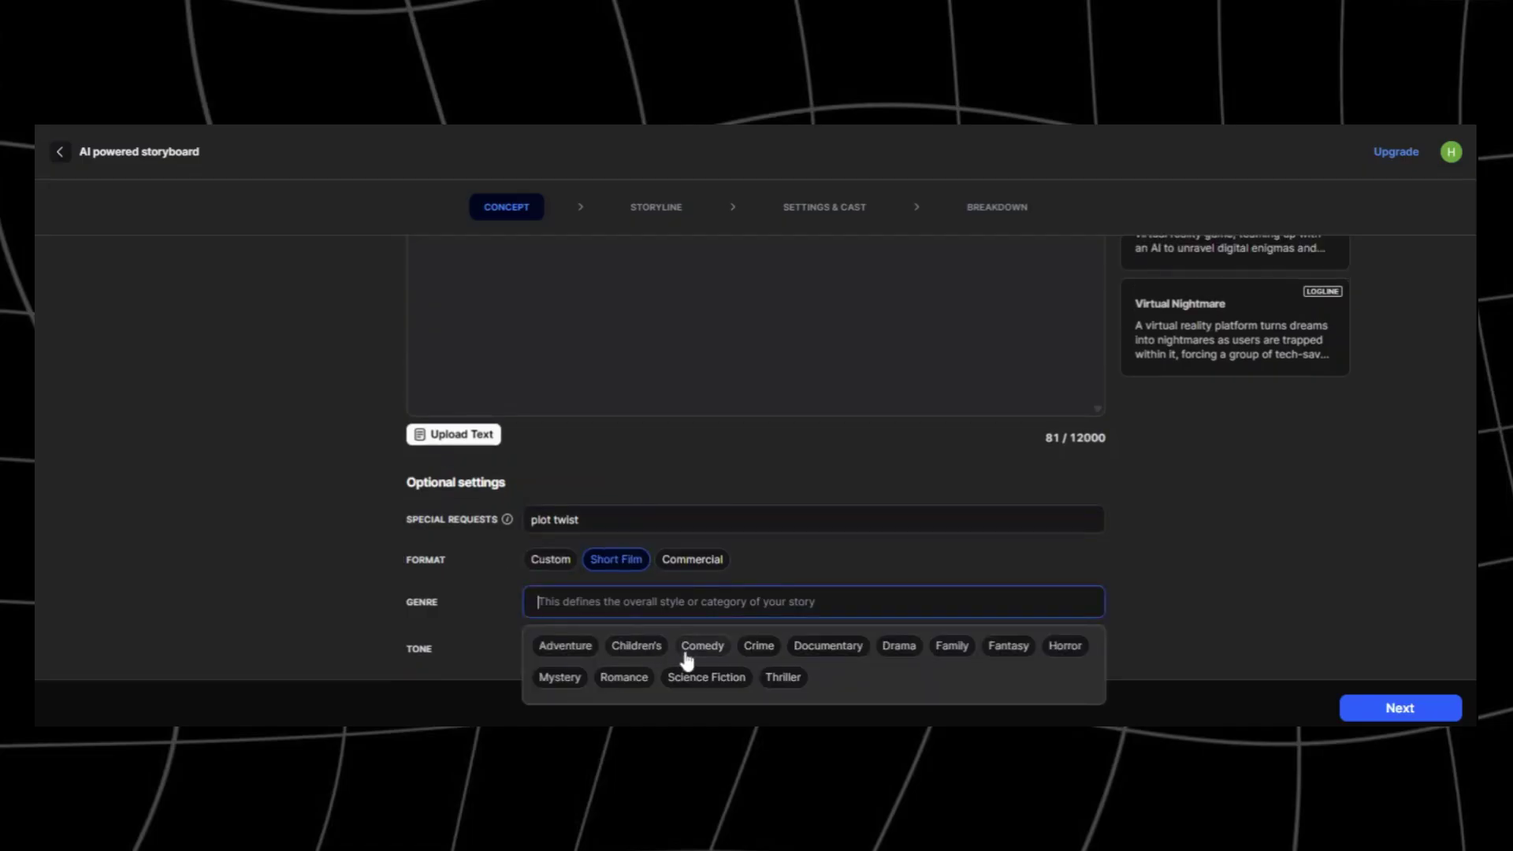
click(1013, 652)
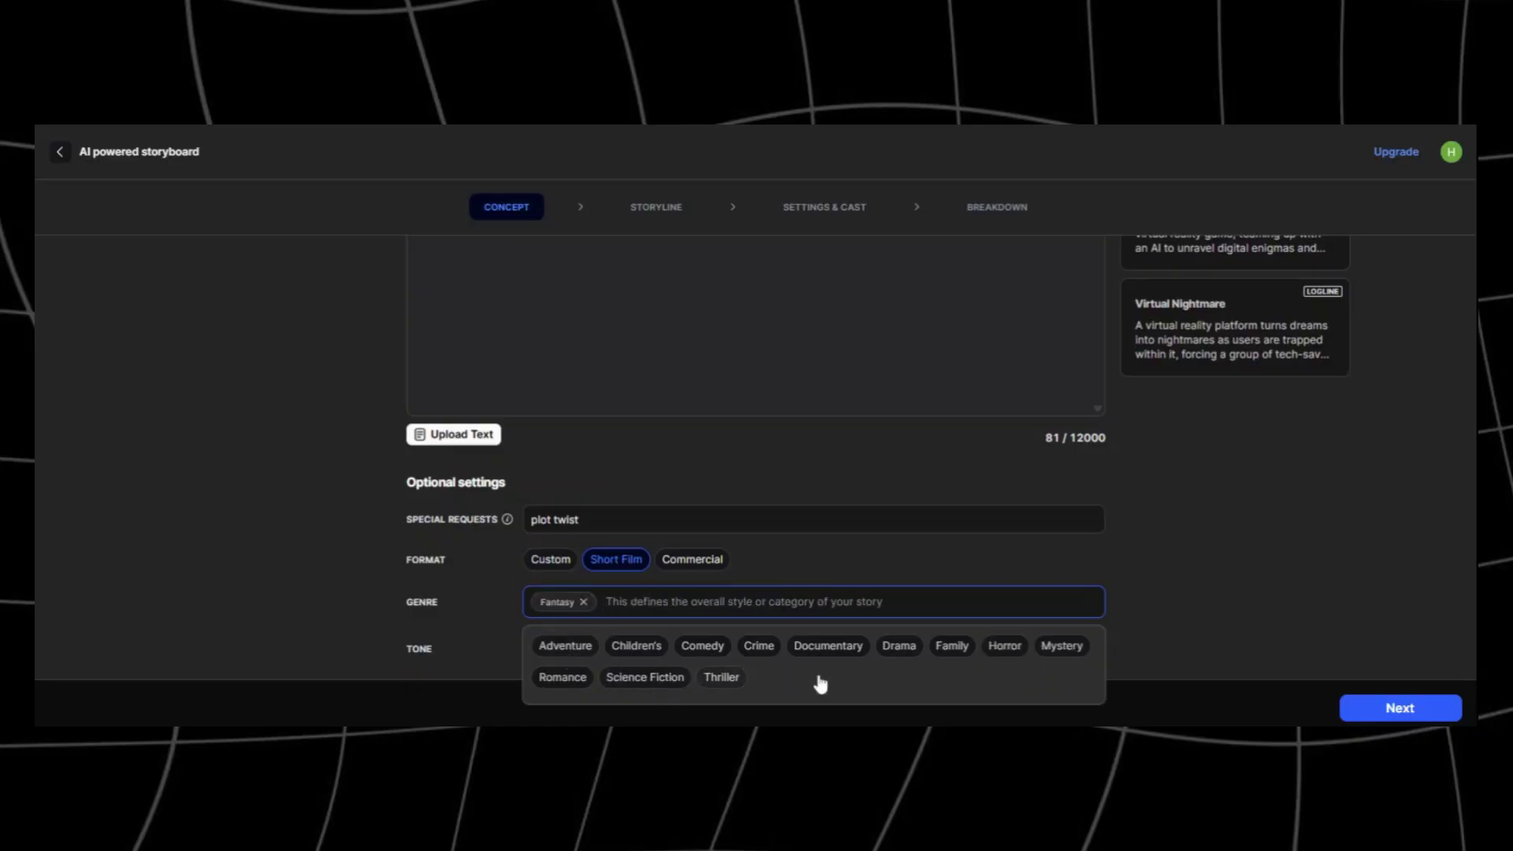
click(904, 649)
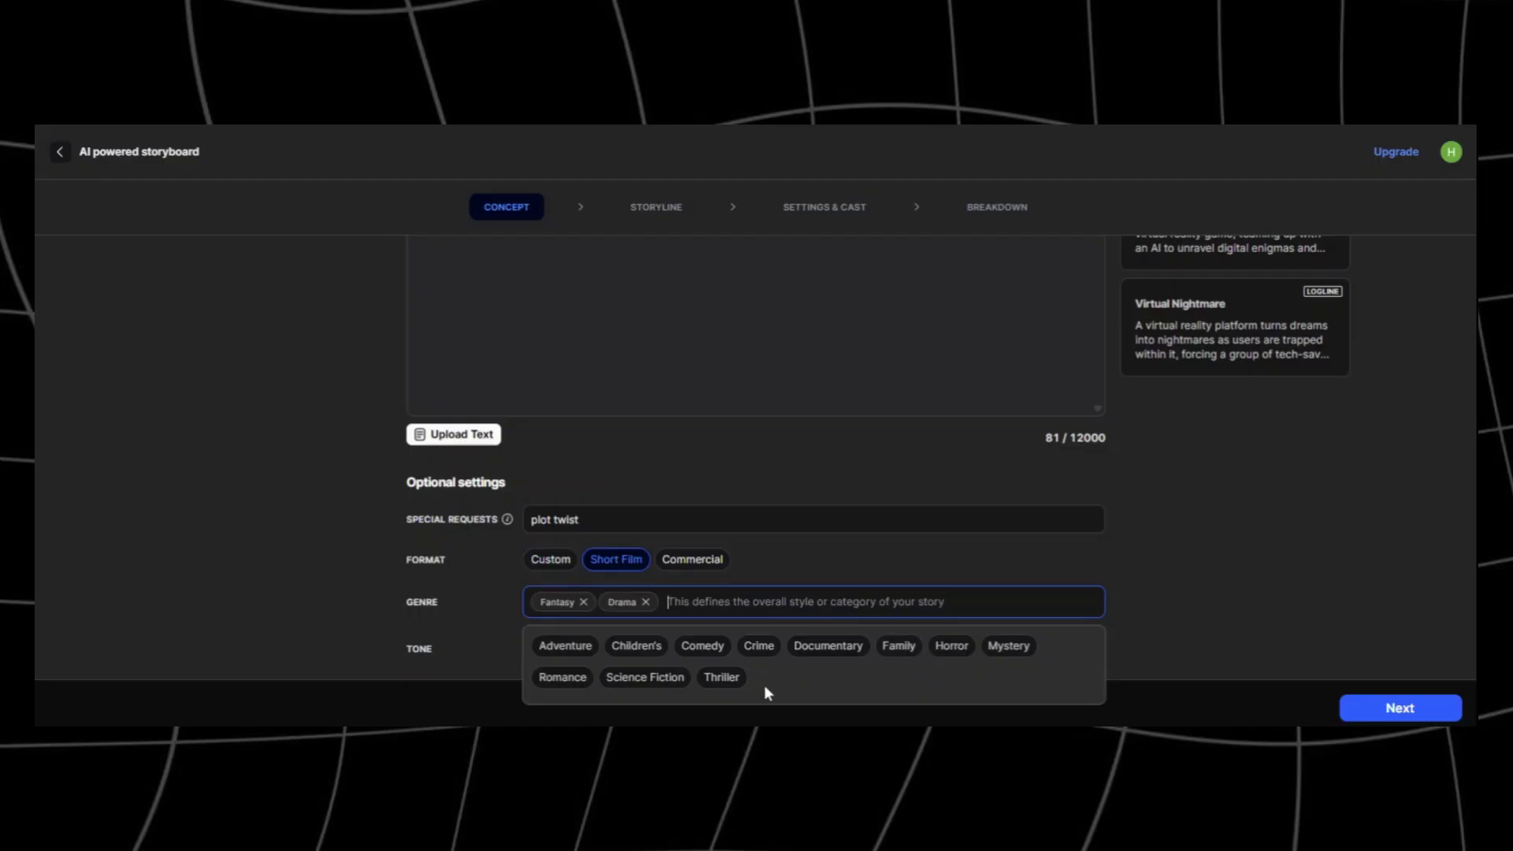
click(723, 679)
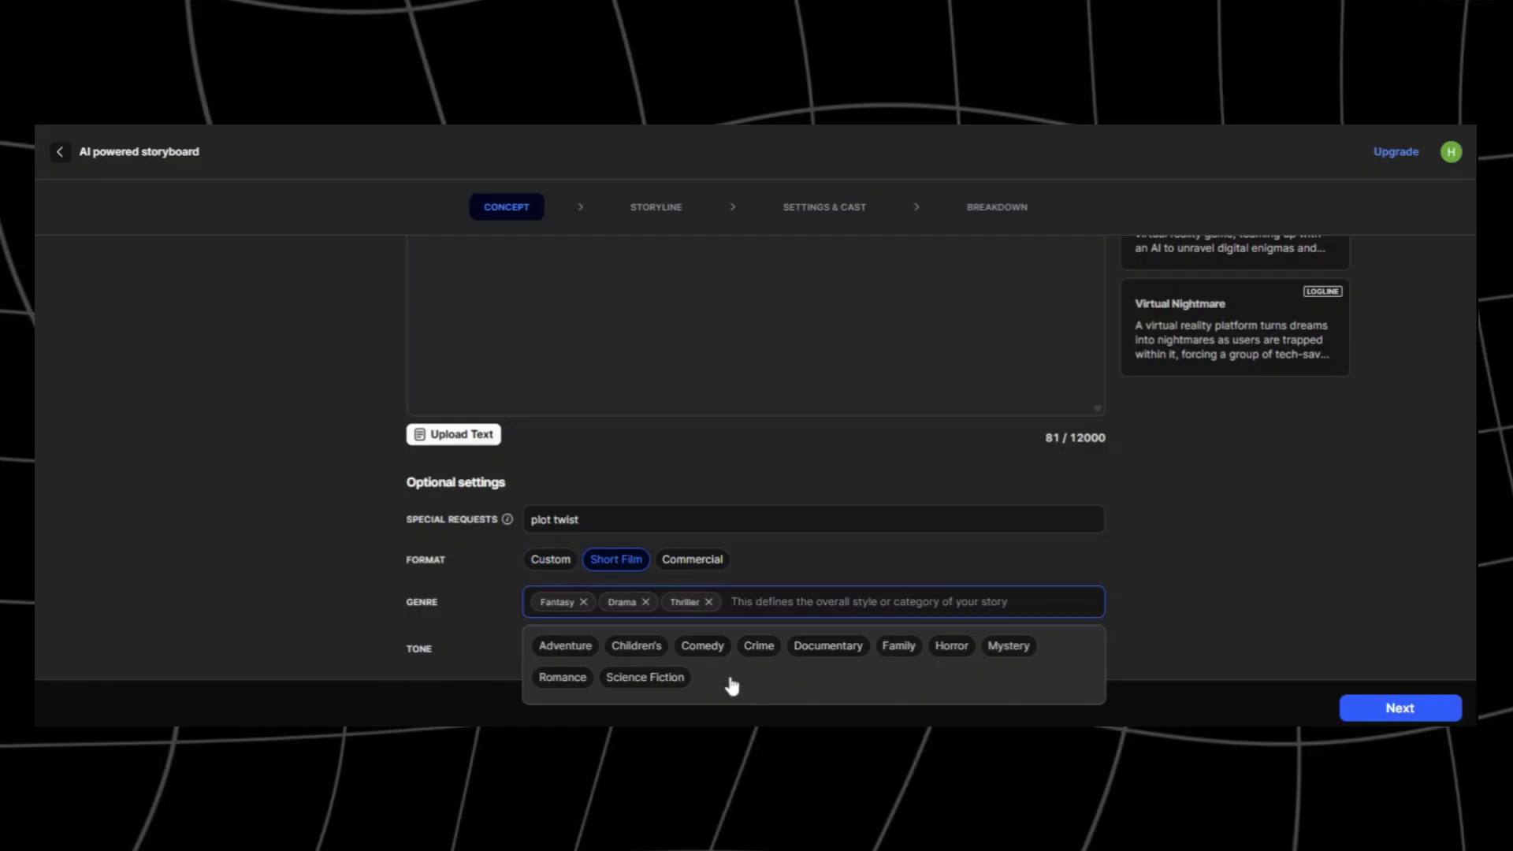
click(1131, 586)
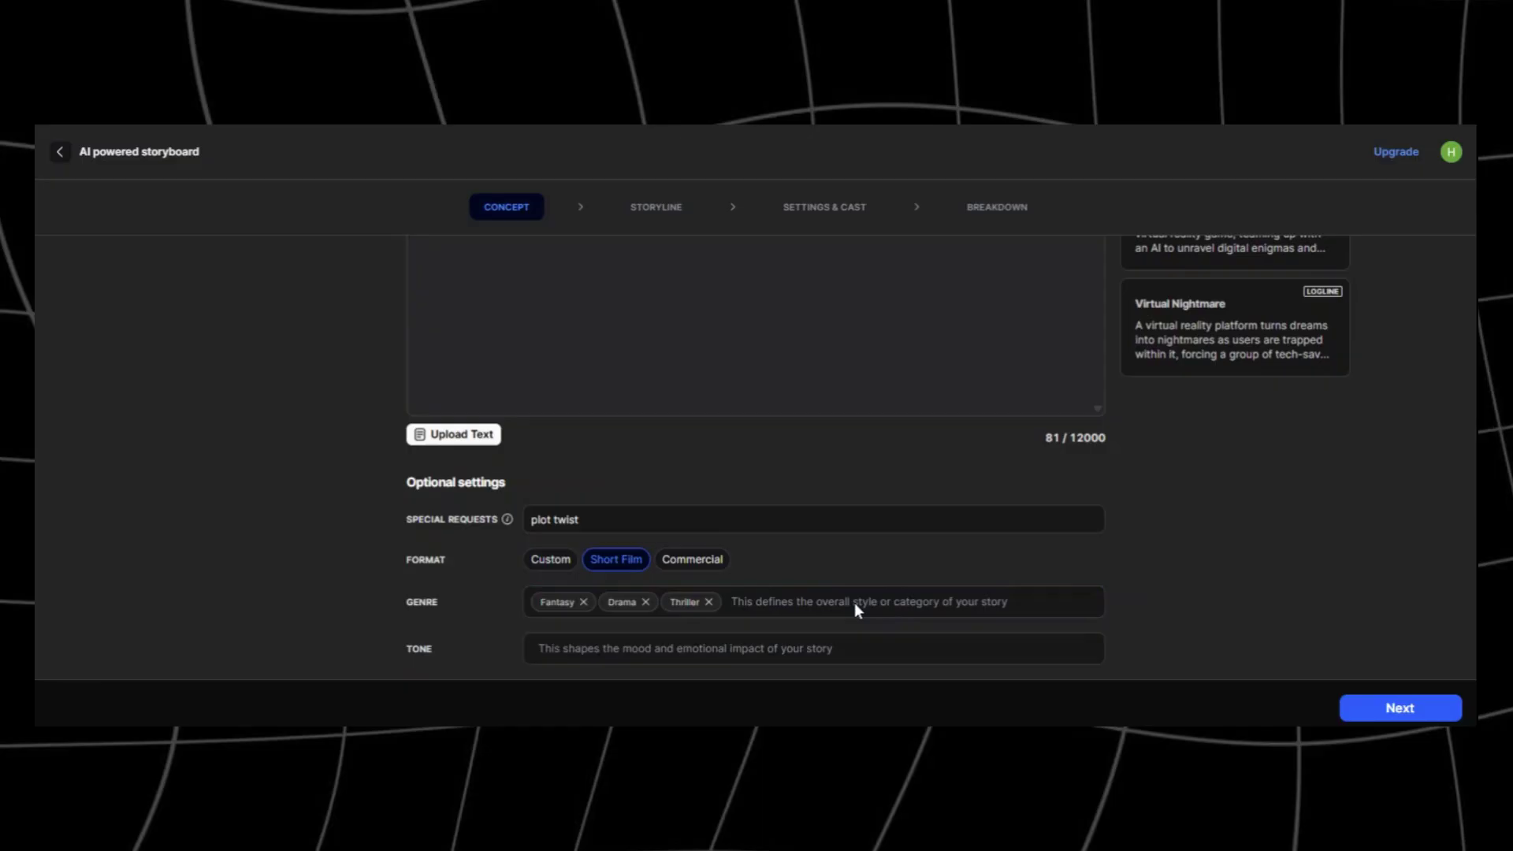
Set the tone to Suspenseful and keep the format as Short Film after checking Commercial
click(599, 648)
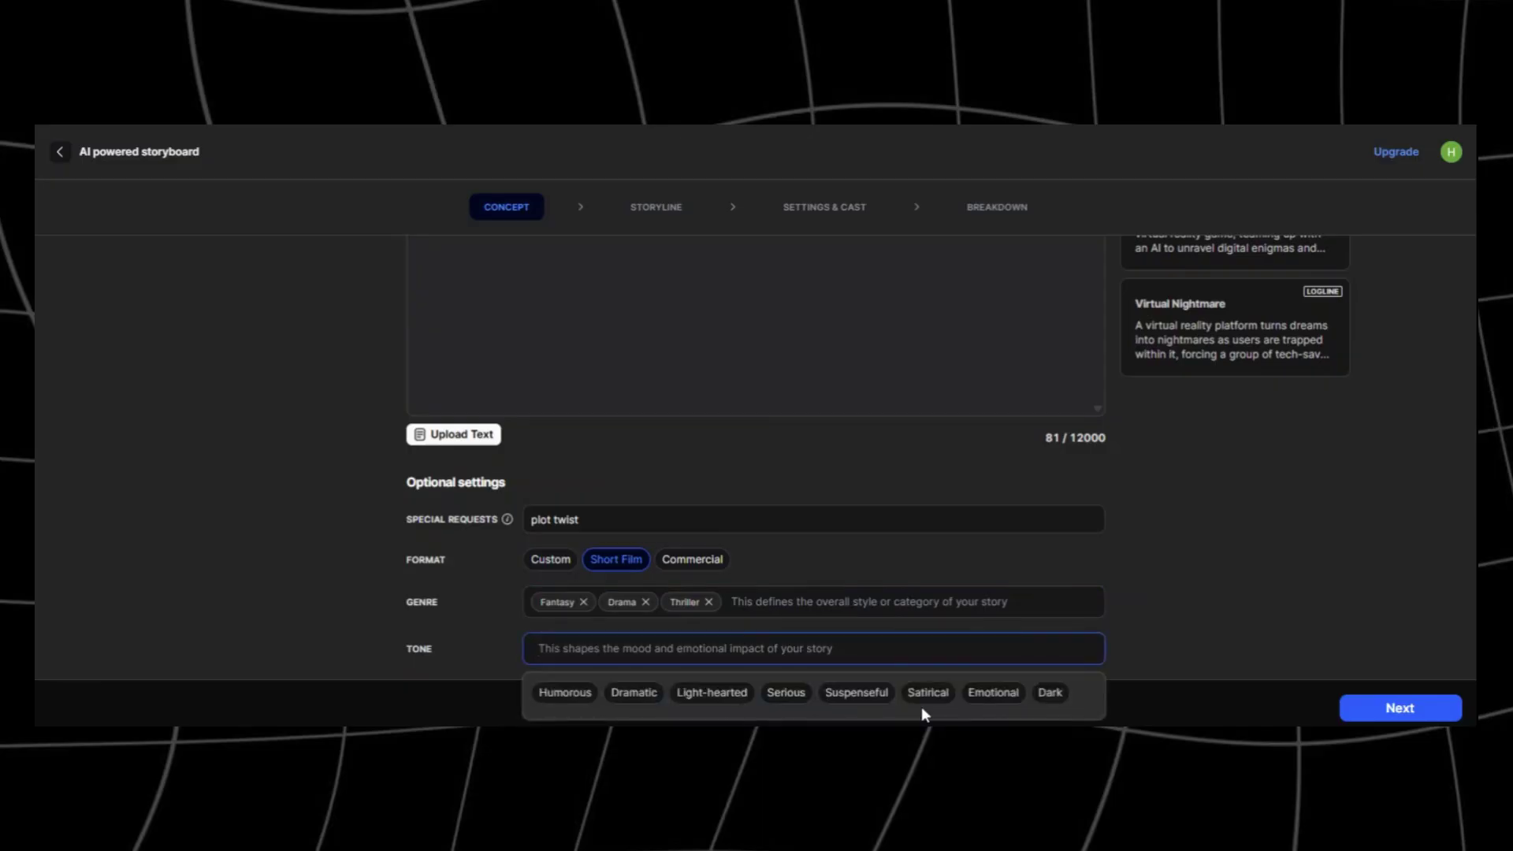
click(859, 699)
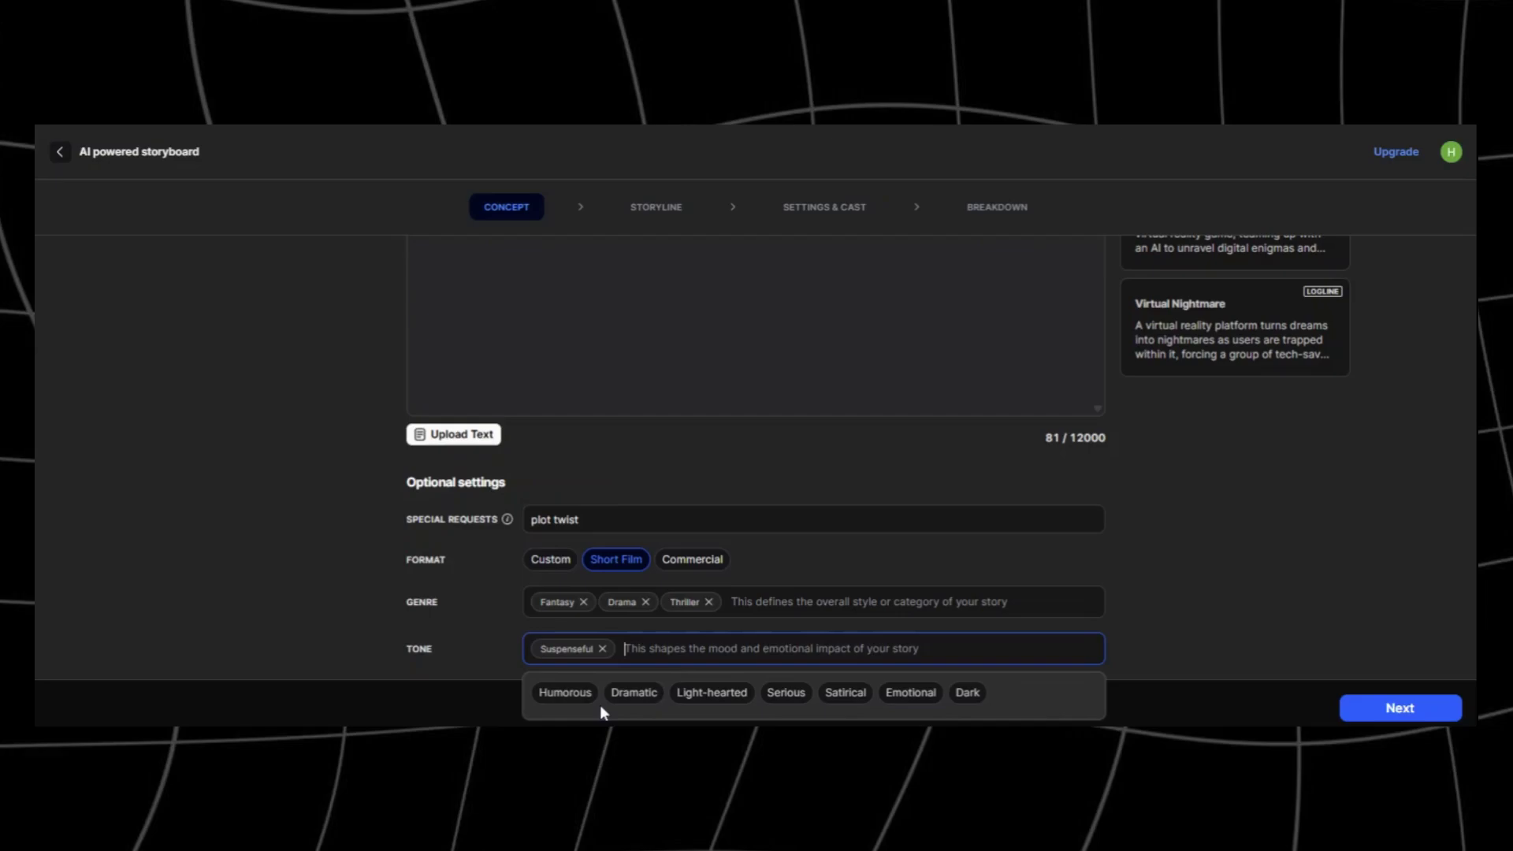
click(399, 670)
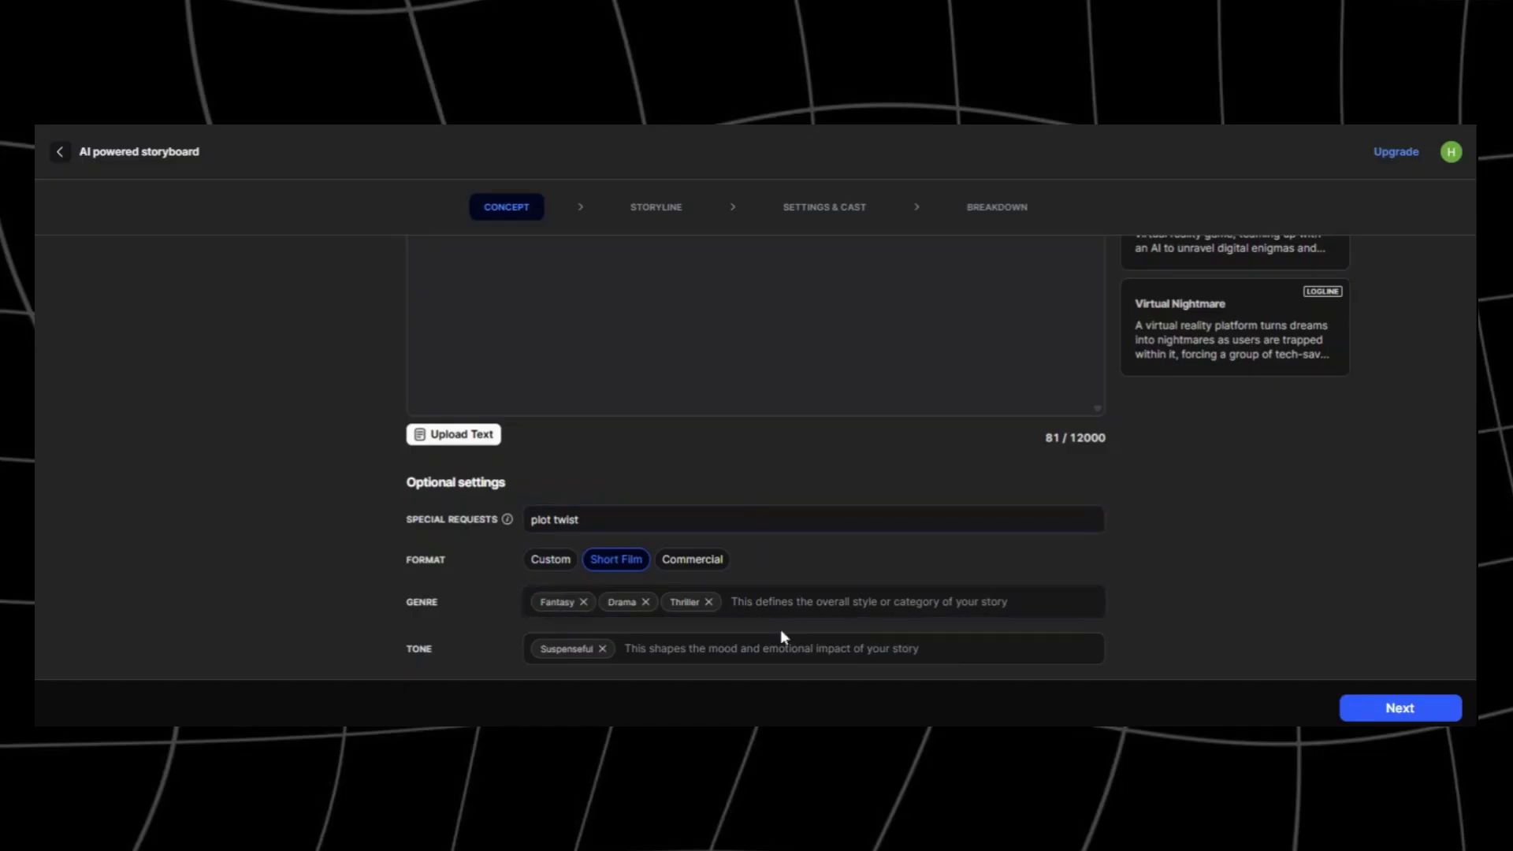
click(698, 561)
click(631, 561)
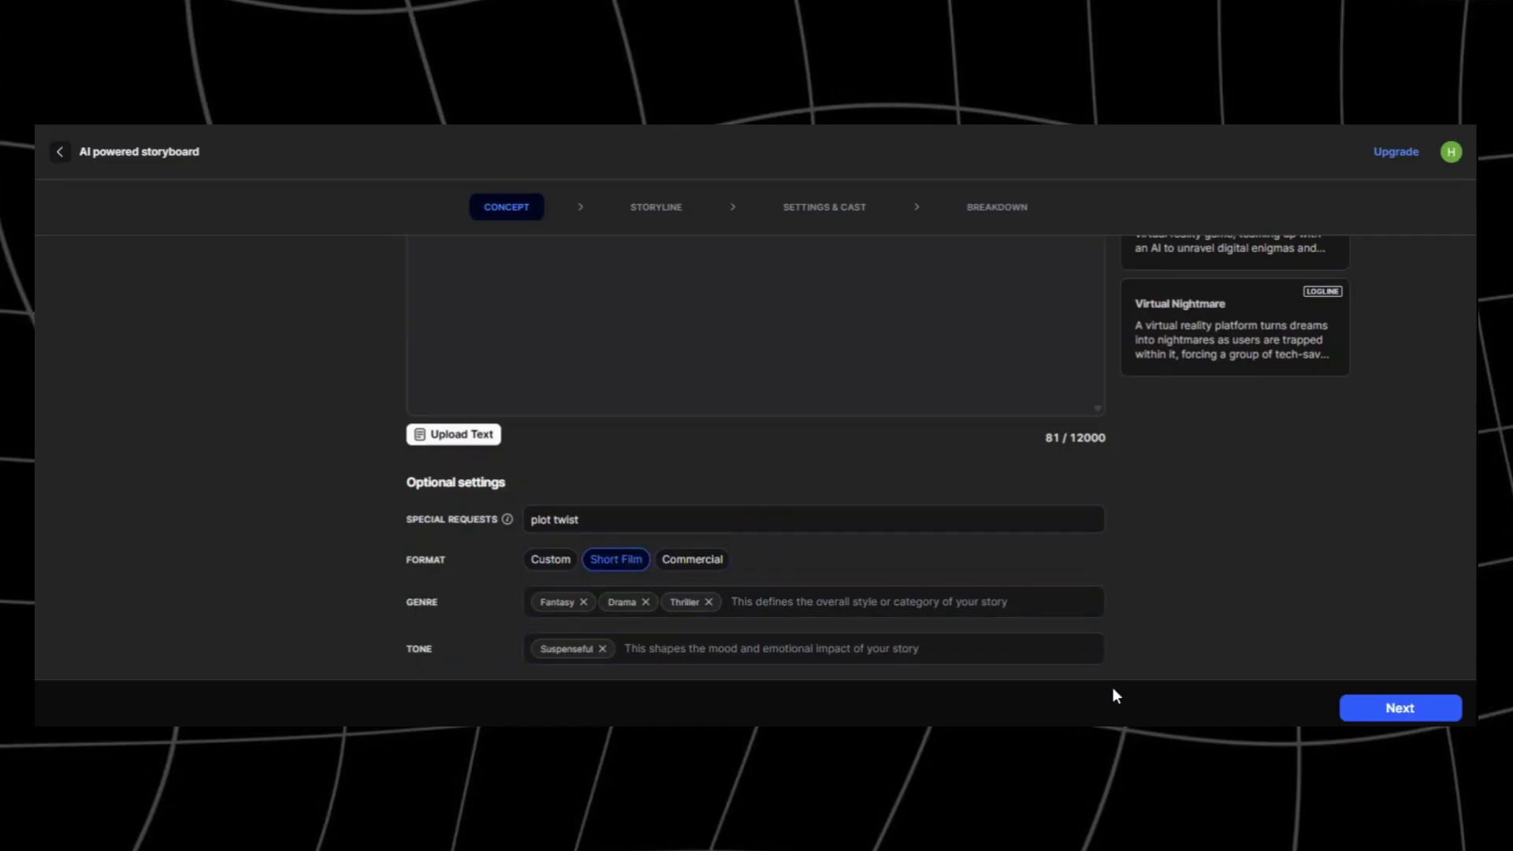
Generate storylines, compare Shadows of Power with Neon Awakening, and choose Shadows of Power
click(1398, 712)
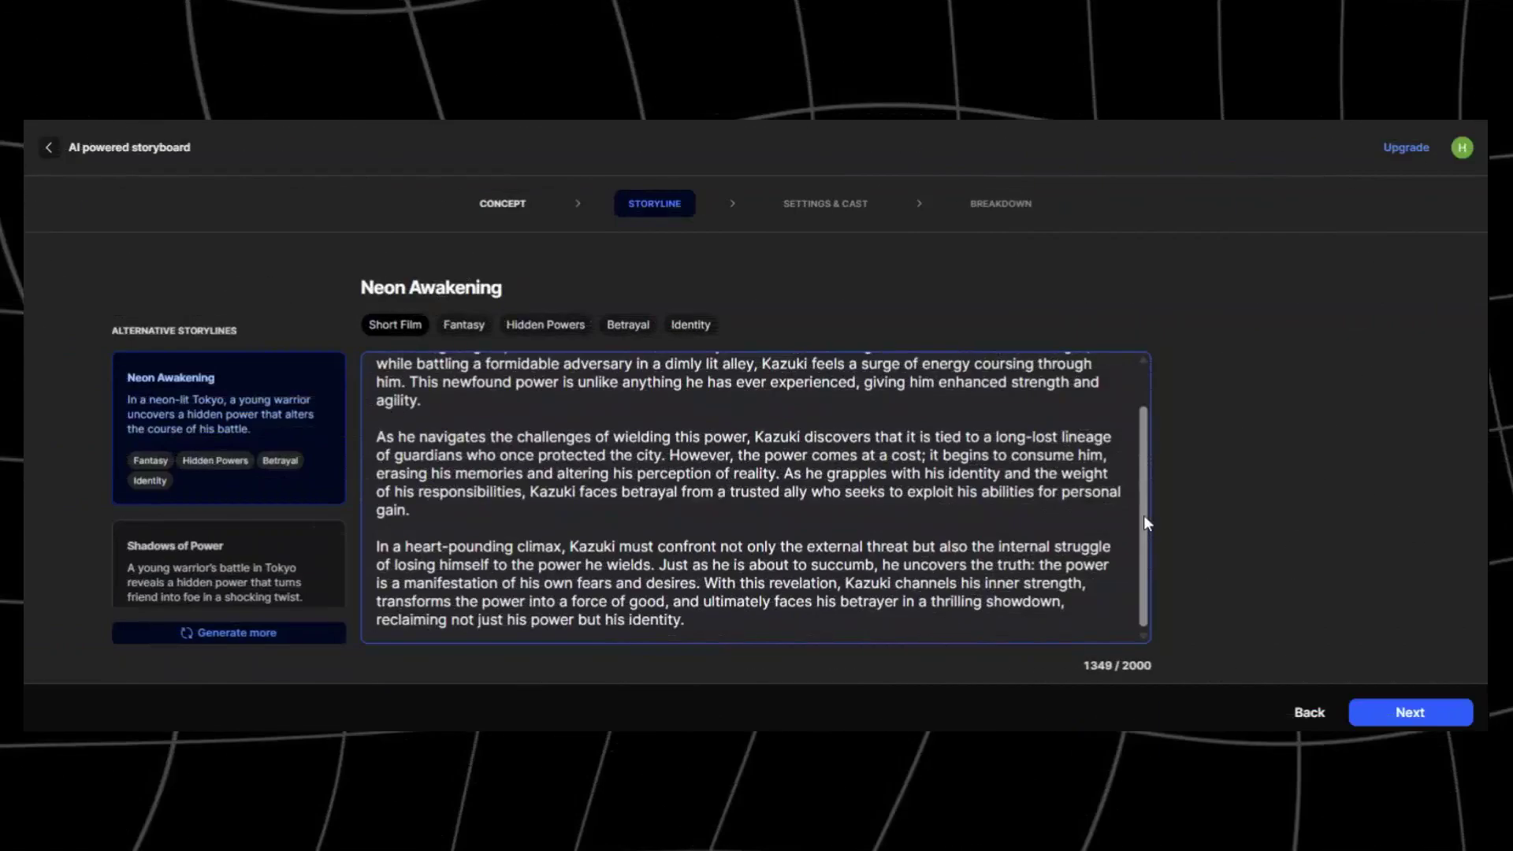
drag(1142, 514, 1156, 371)
click(236, 572)
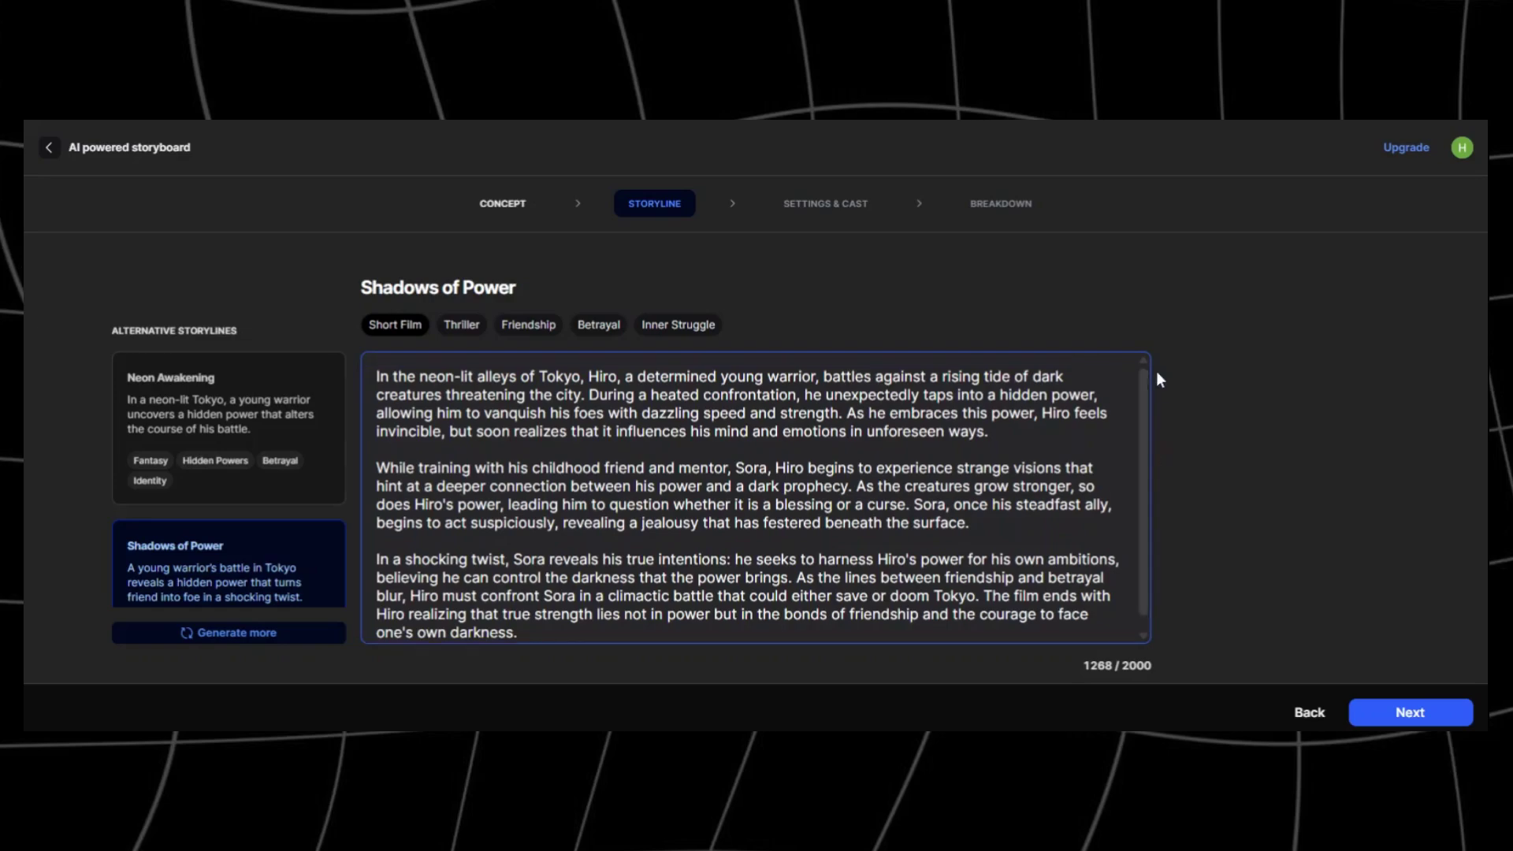
click(285, 417)
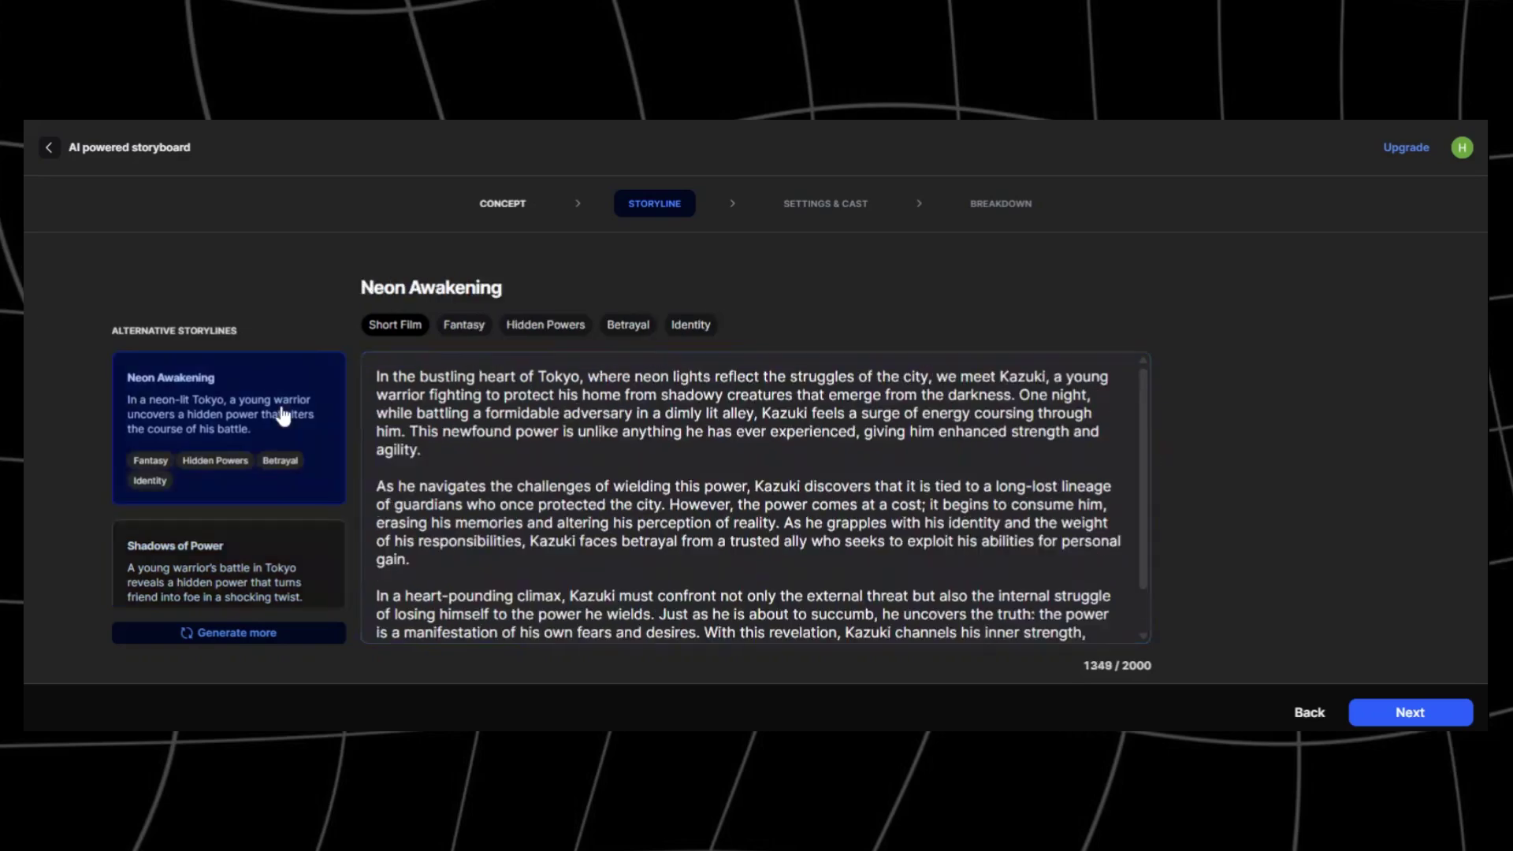
drag(1143, 426, 1137, 500)
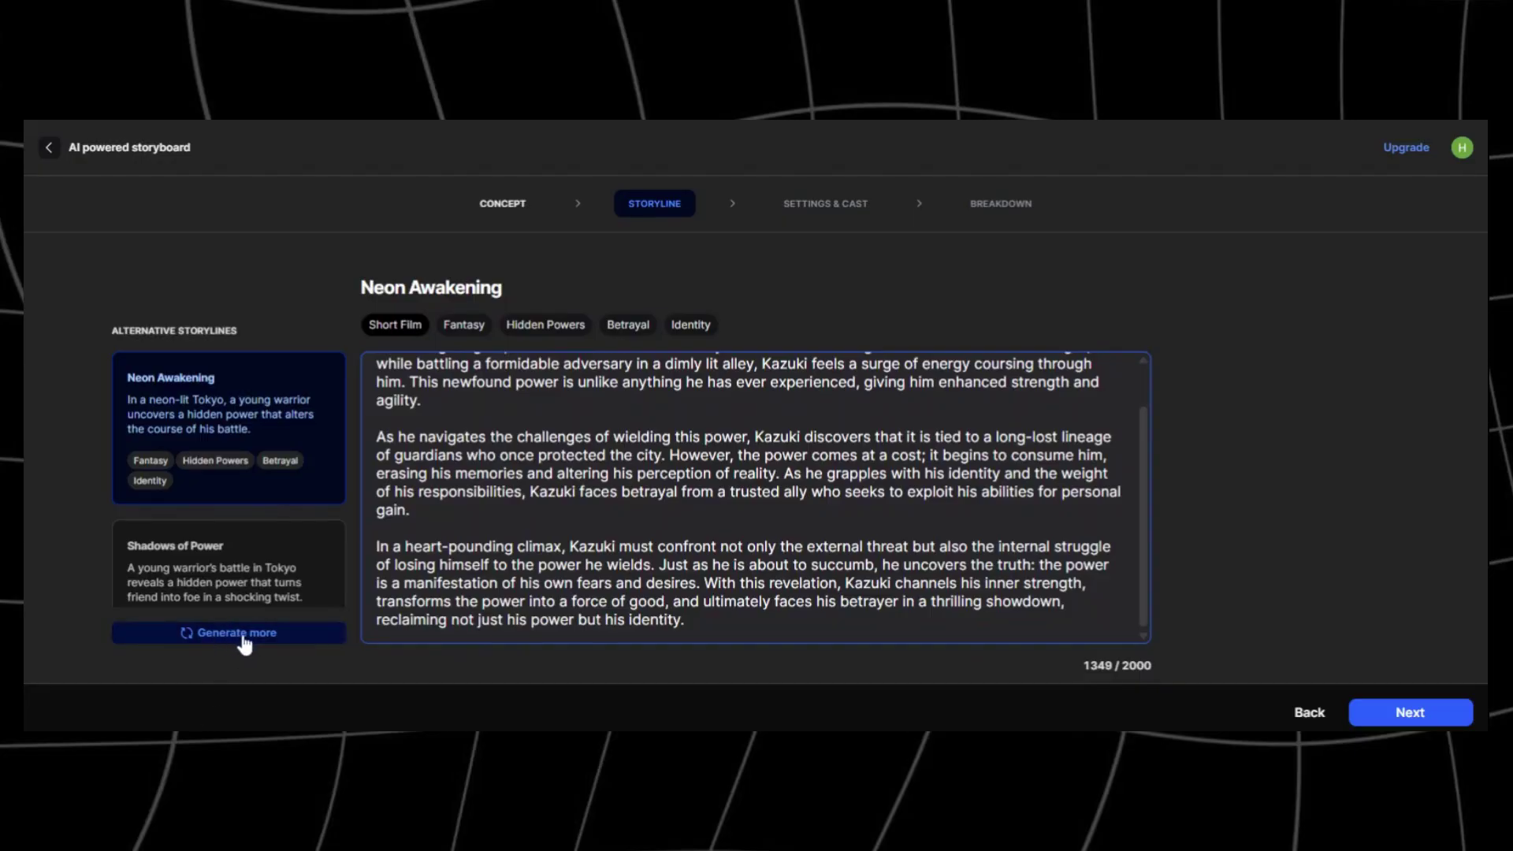
click(290, 551)
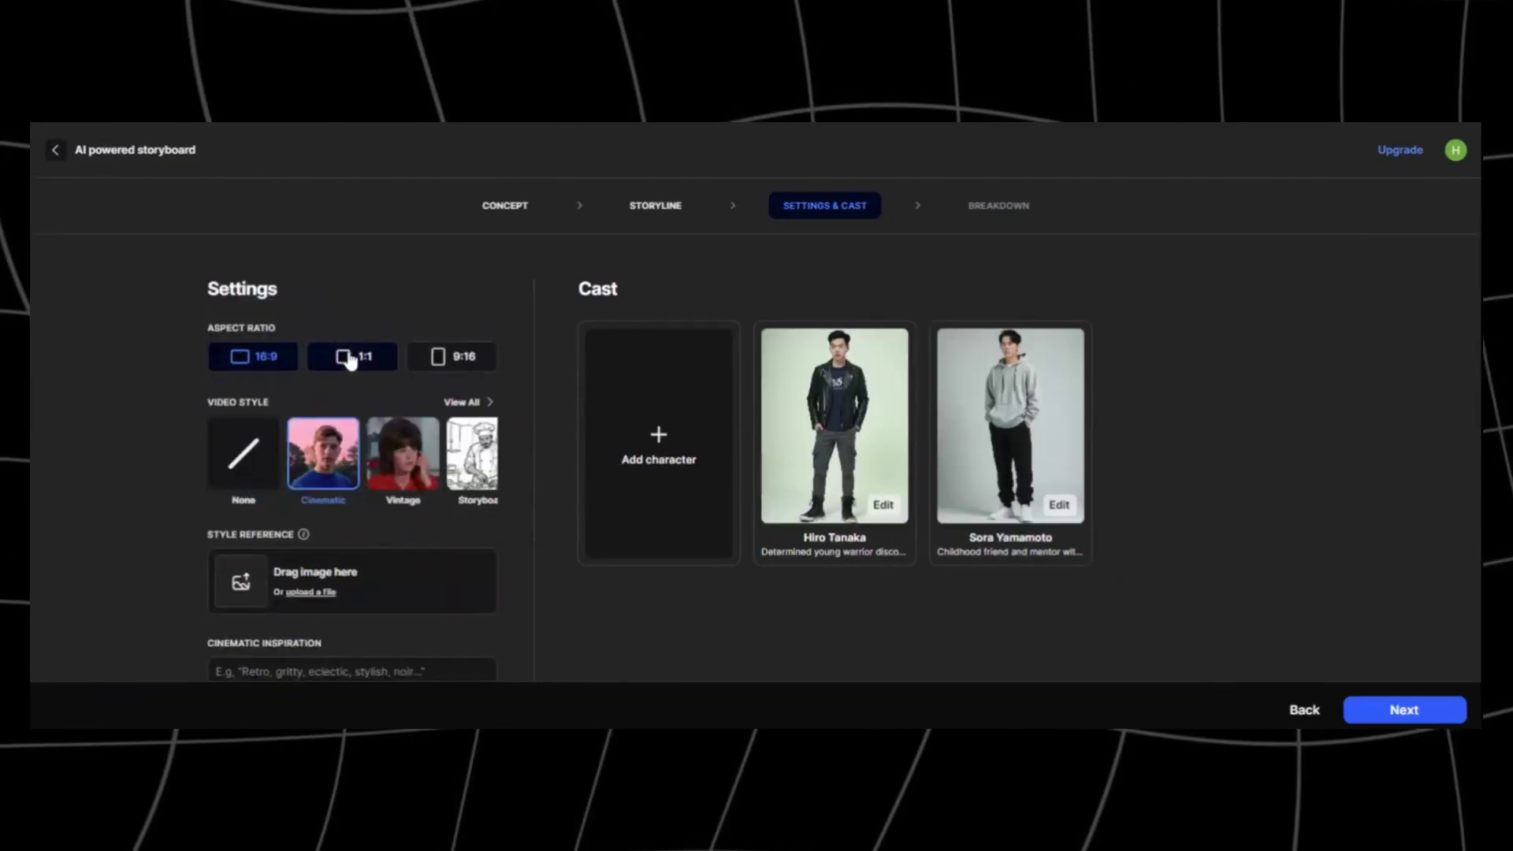
Compare 1:1 and 9:16 aspect ratios, return to 16:9, and show all video styles
click(346, 356)
click(476, 356)
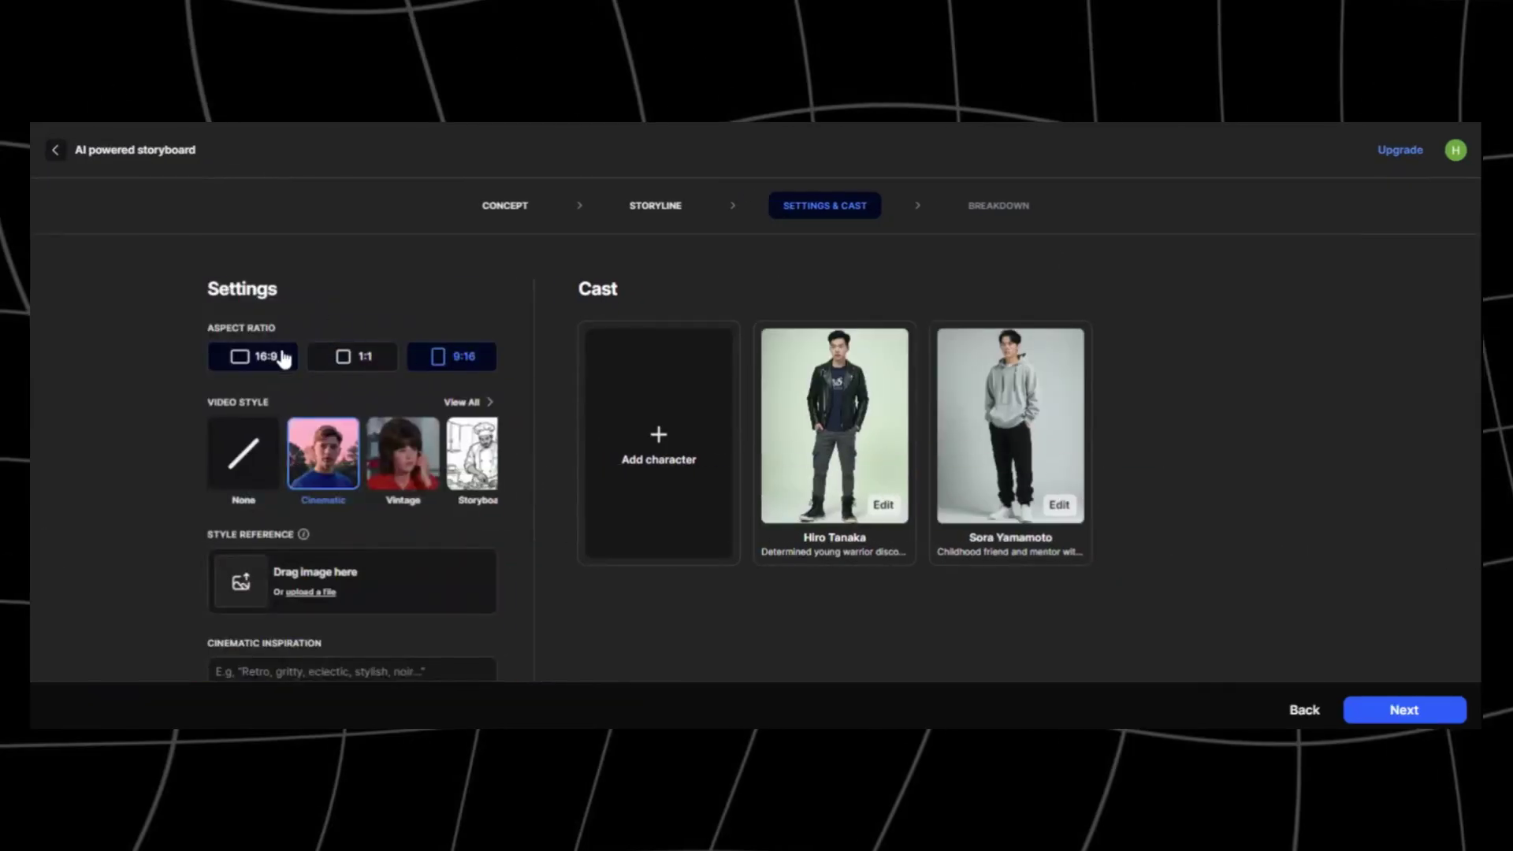
click(254, 360)
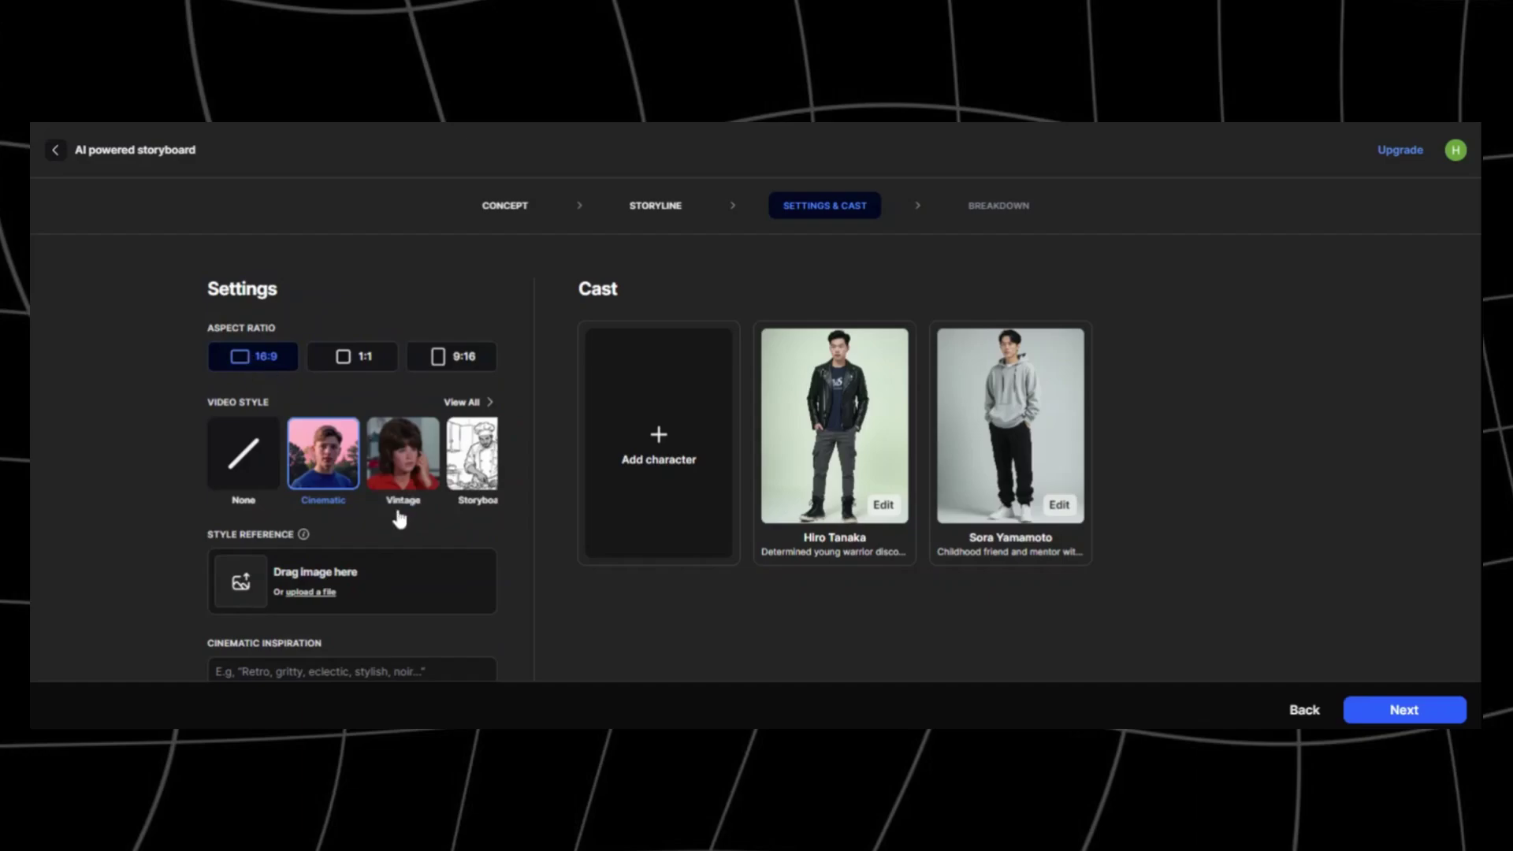
click(463, 403)
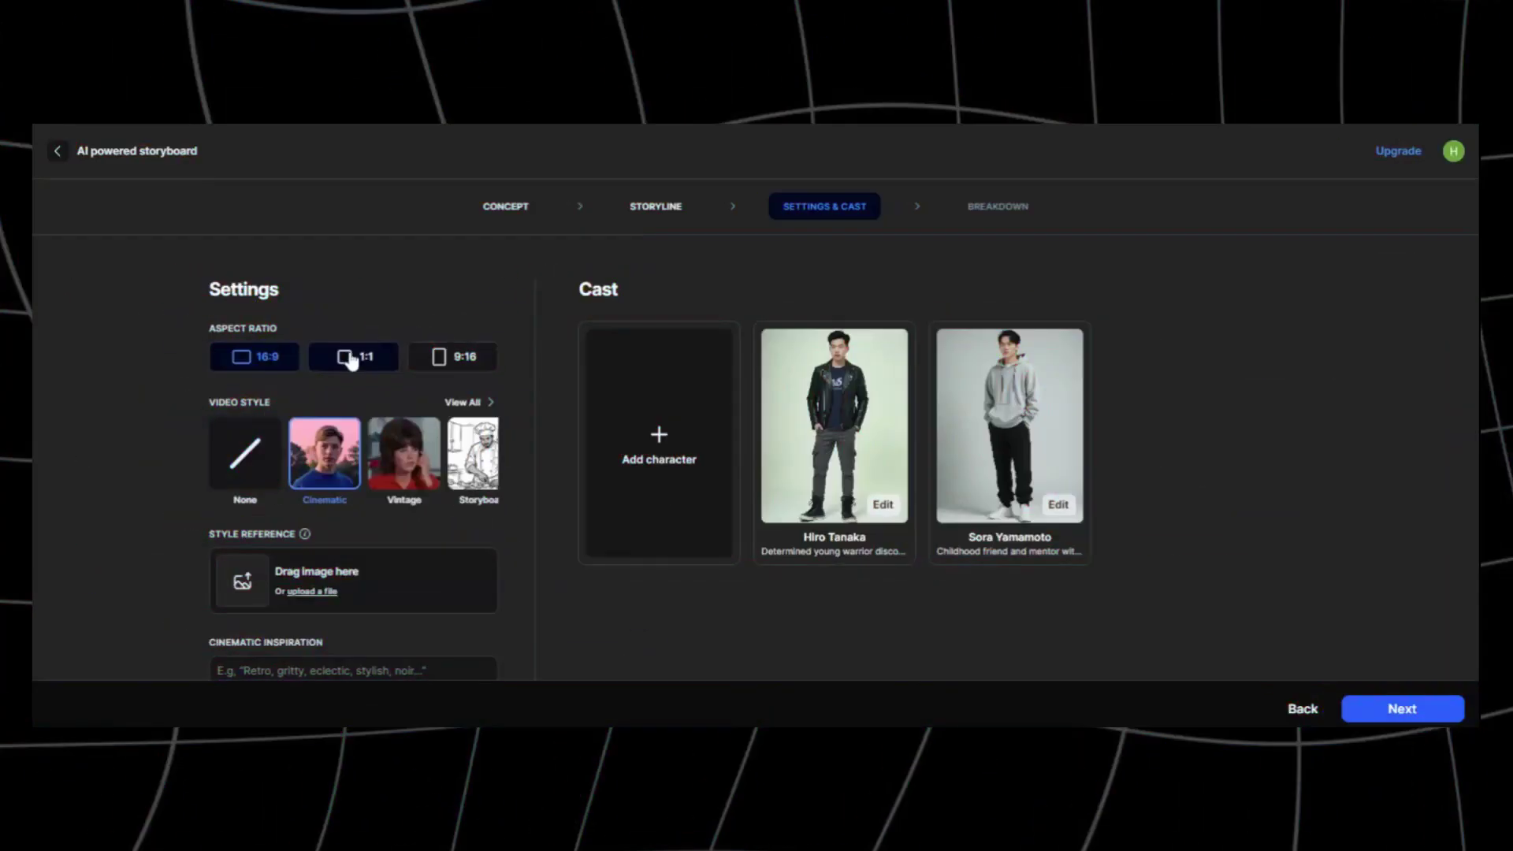
Settle on 16:9, pick the Anime video style, and open Hiro Tanaka's character editor
click(347, 356)
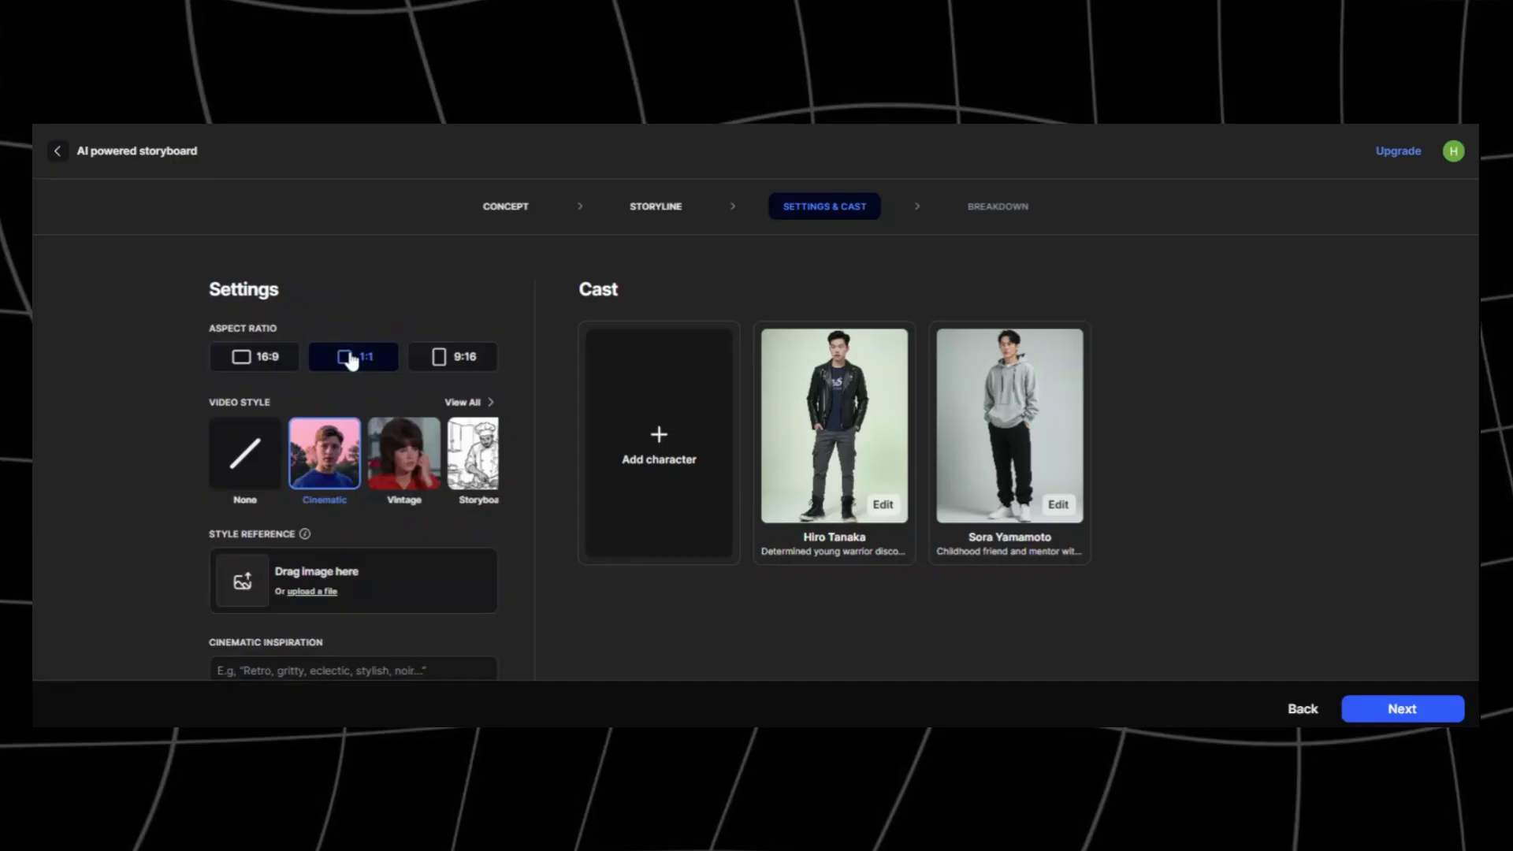
click(480, 356)
click(254, 359)
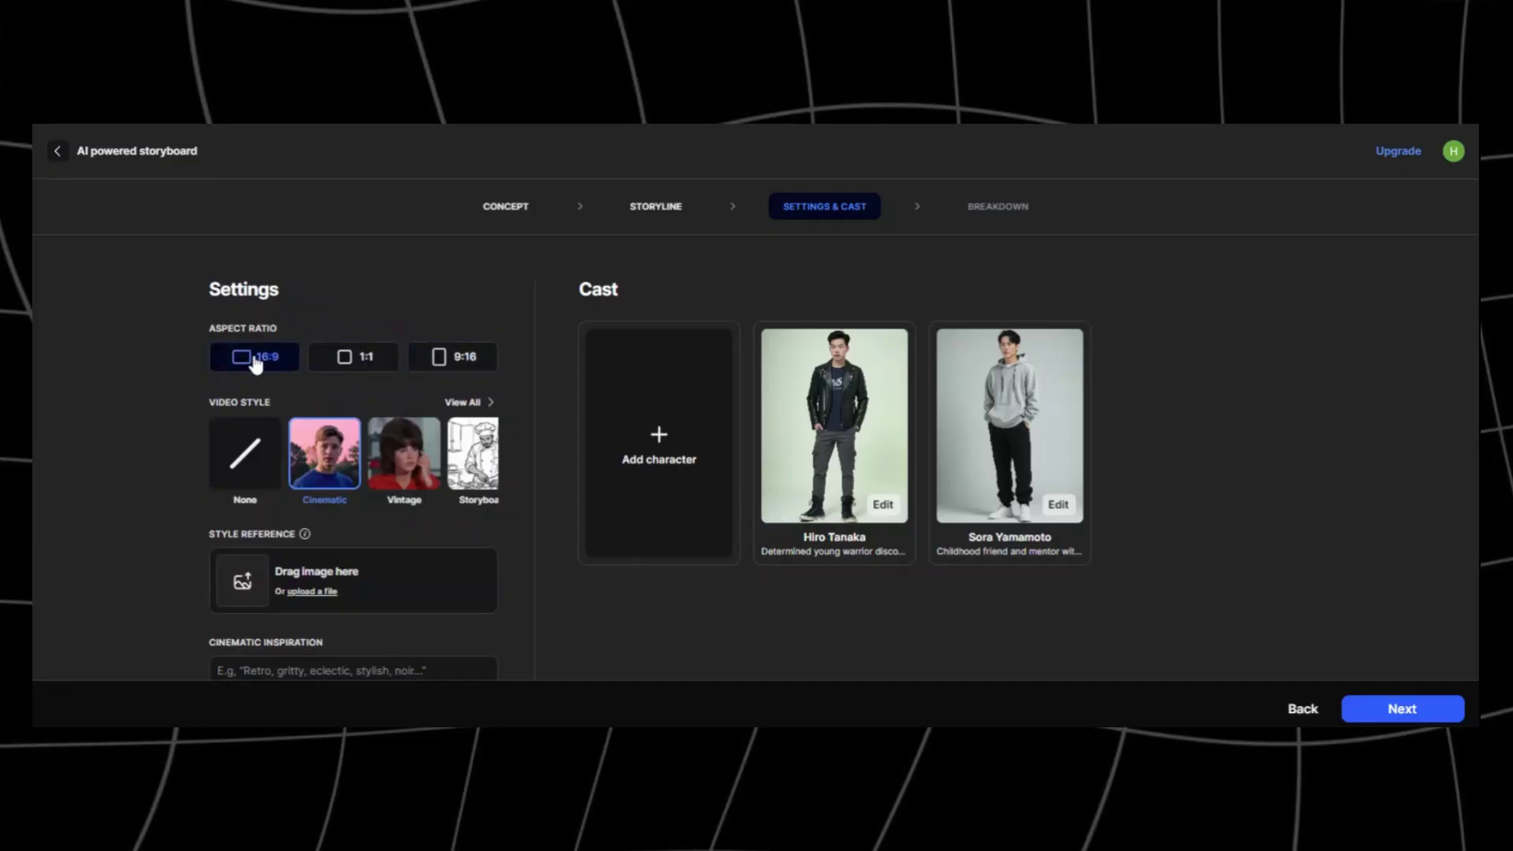
click(462, 403)
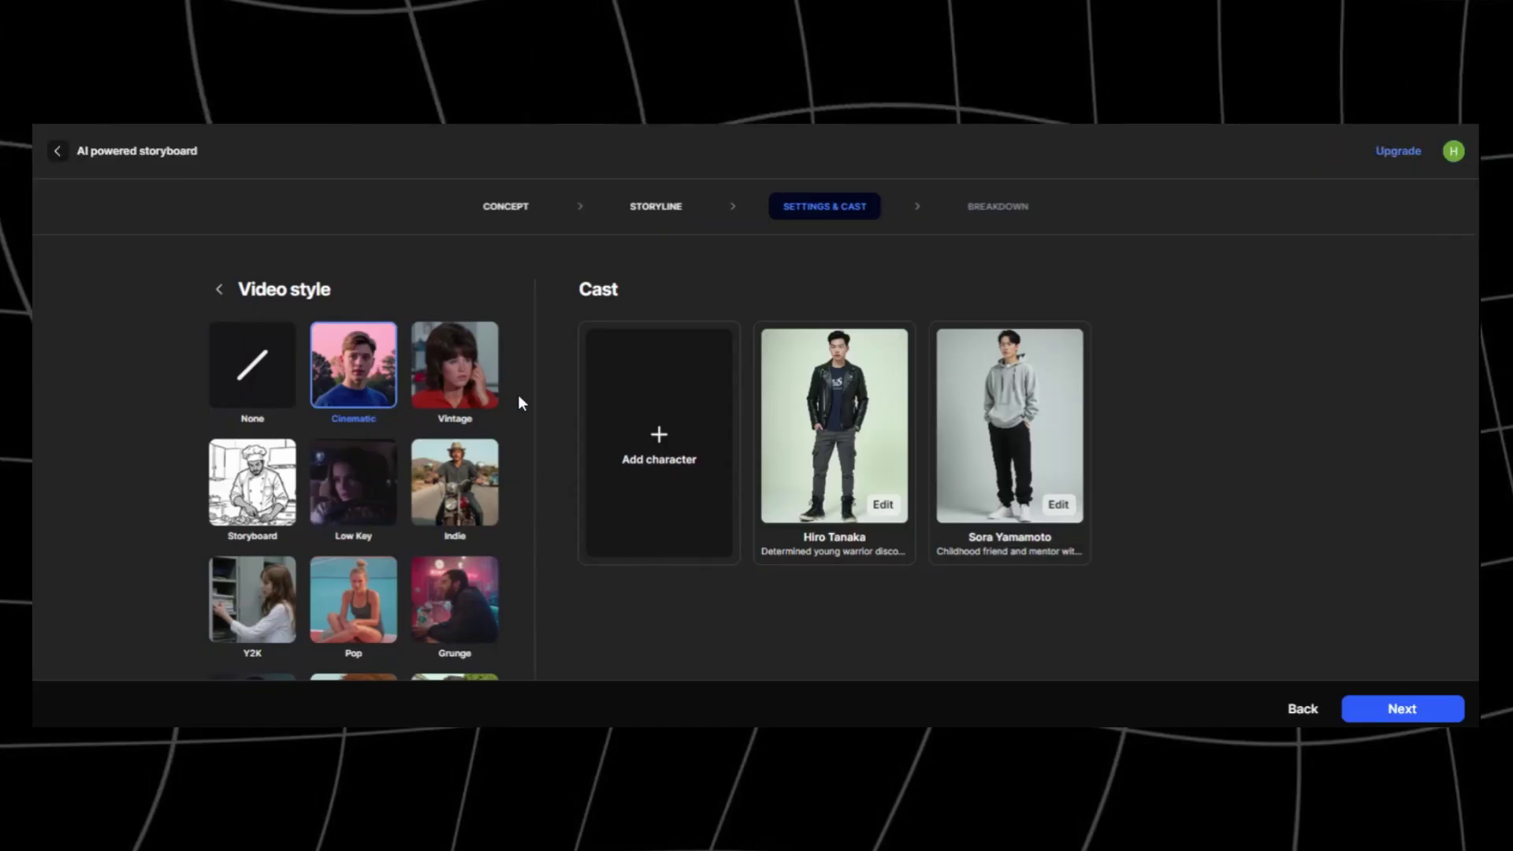
scroll(344, 364, down, 5)
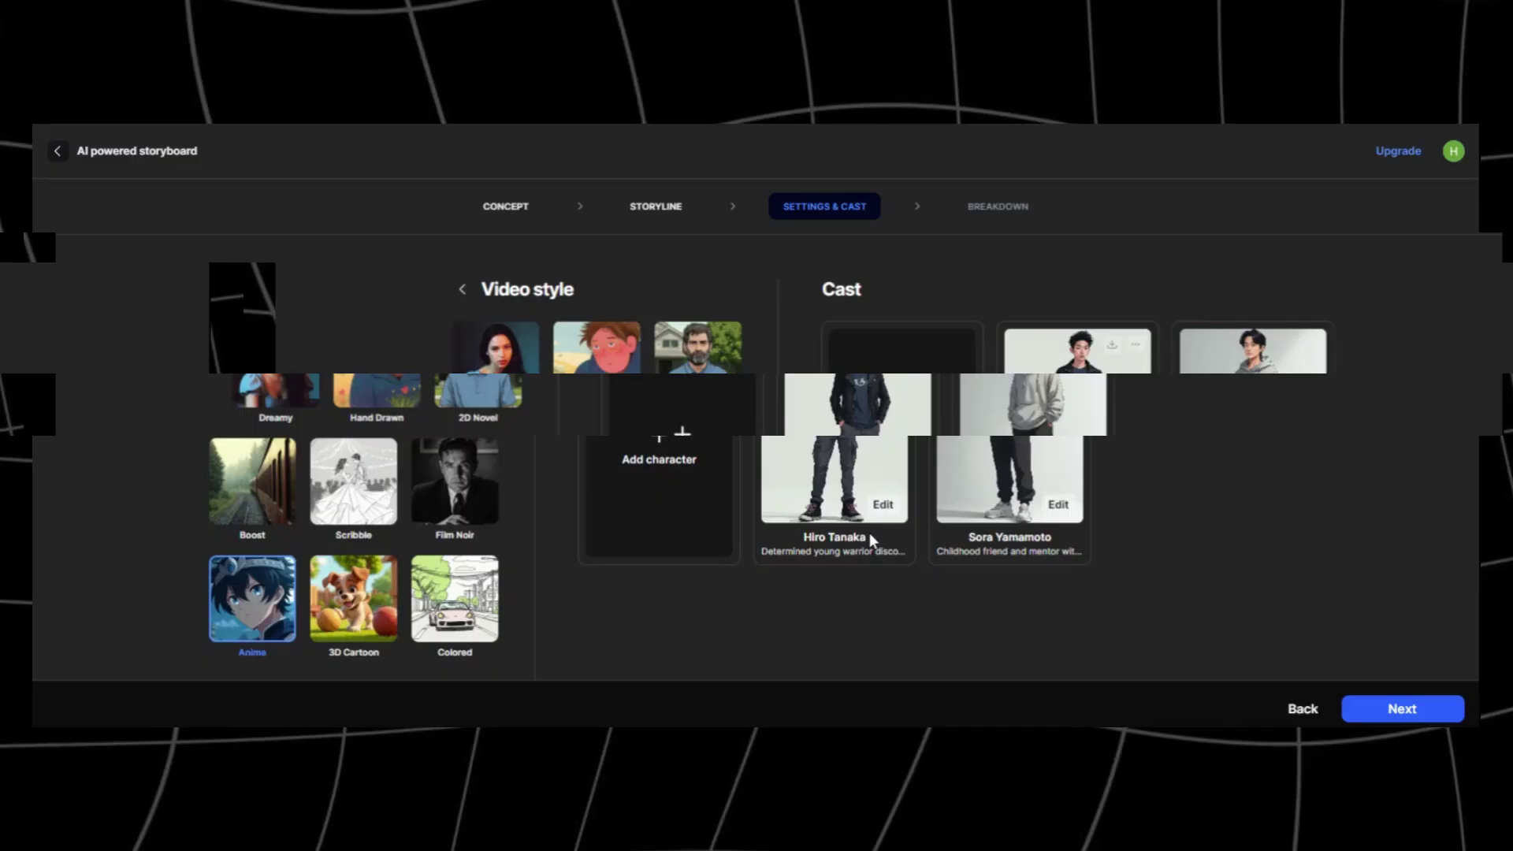
click(883, 504)
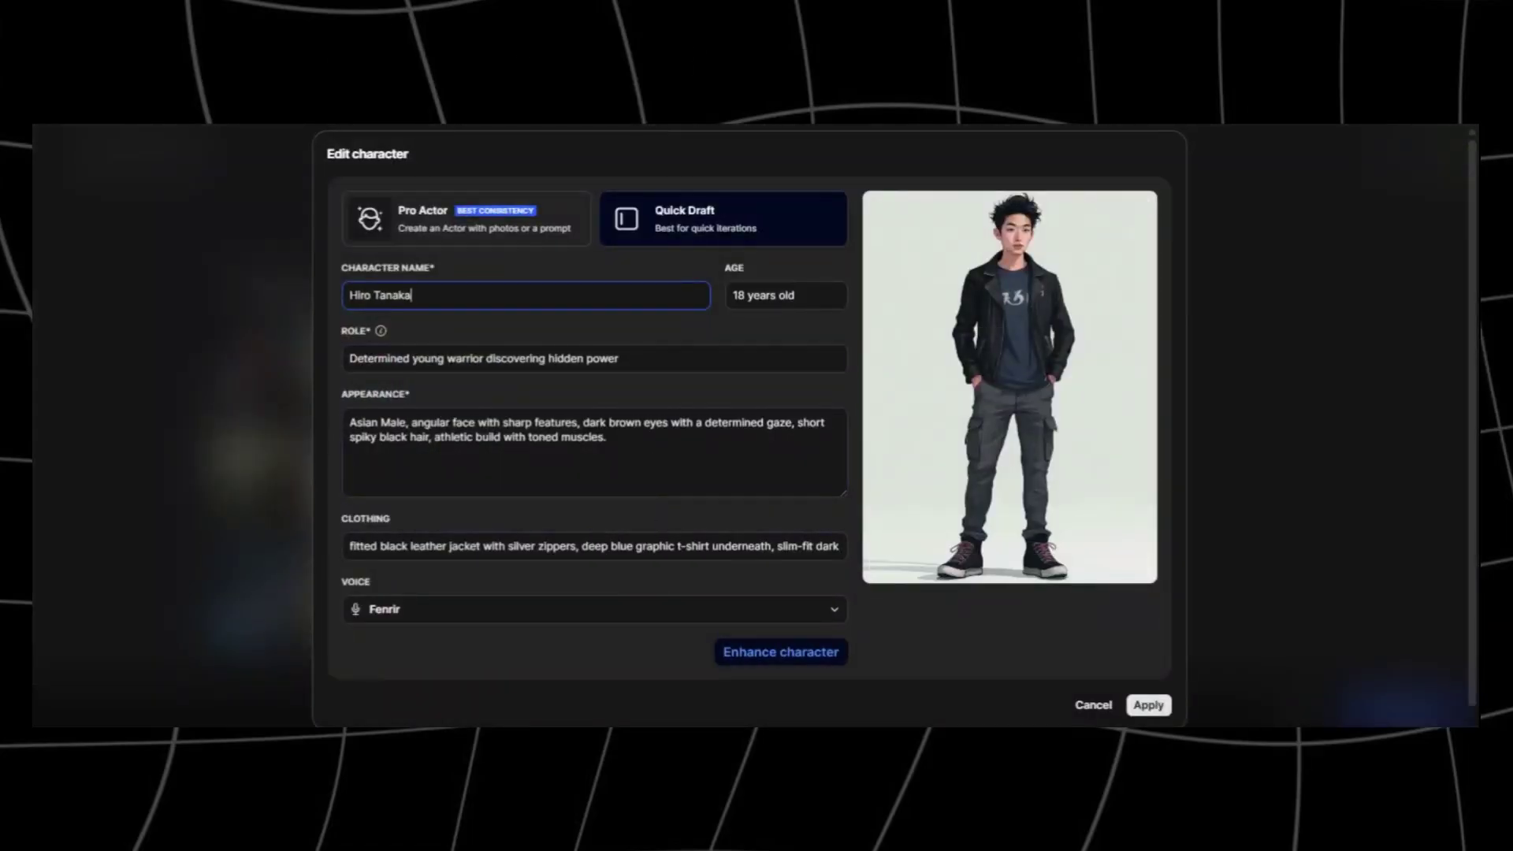
Keep Hiro Tanaka's Fenrir voice, cancelling a custom voice, and apply the character edits
click(827, 613)
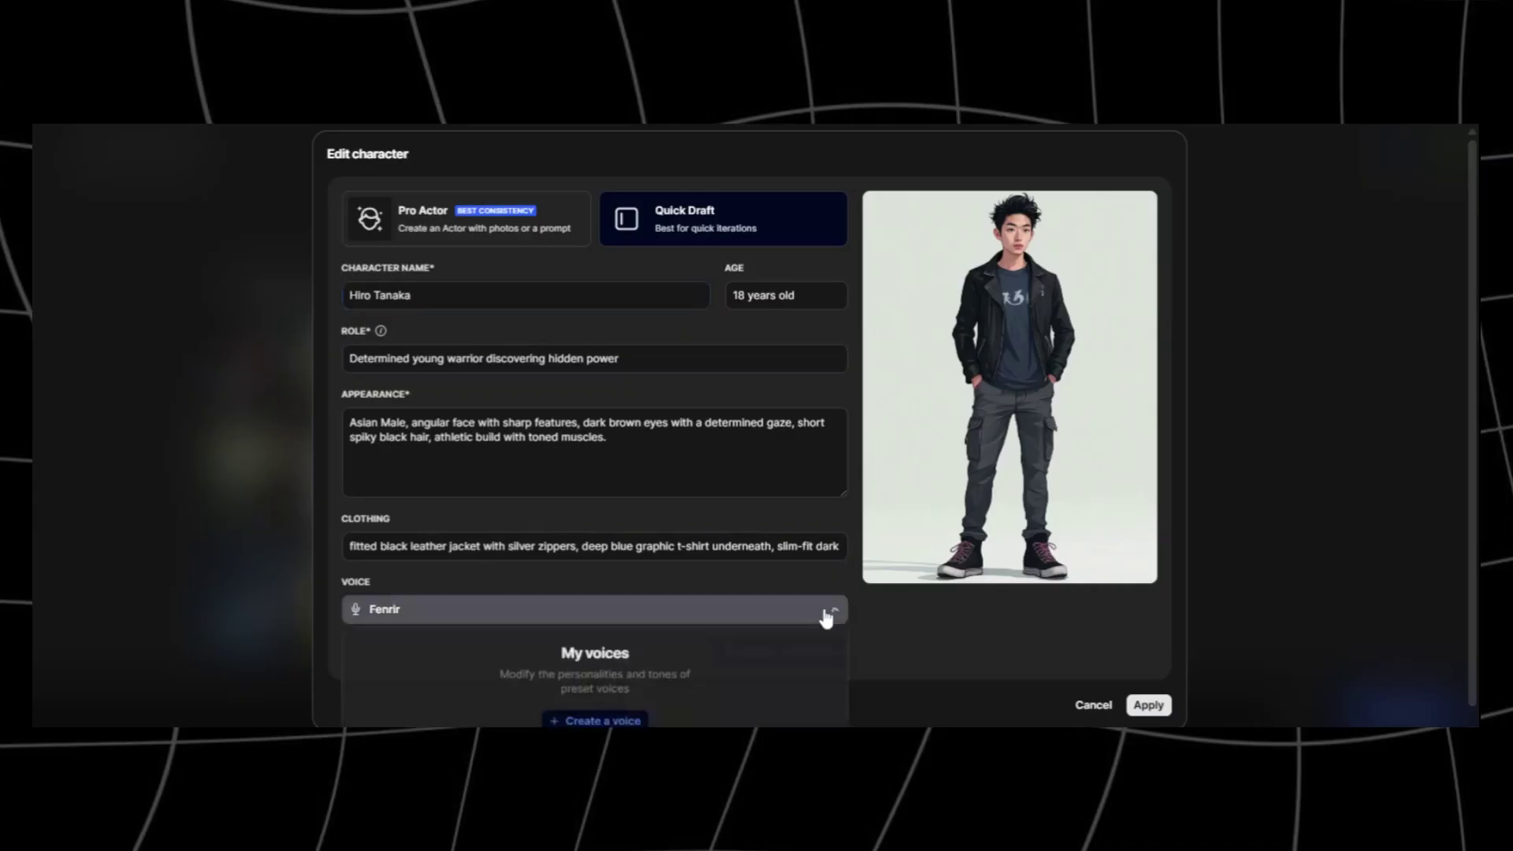
click(608, 720)
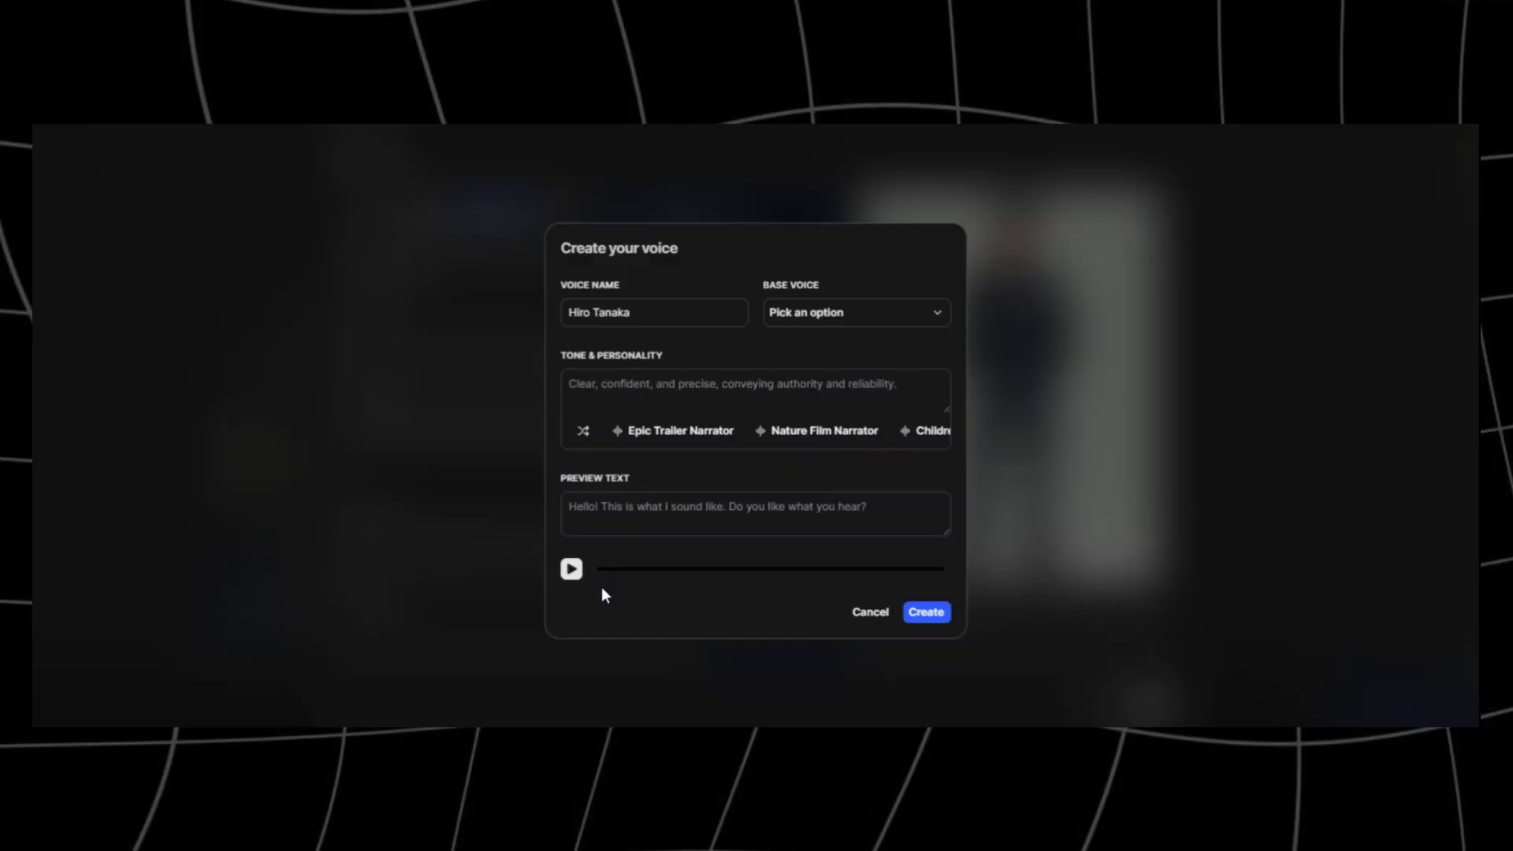
click(881, 619)
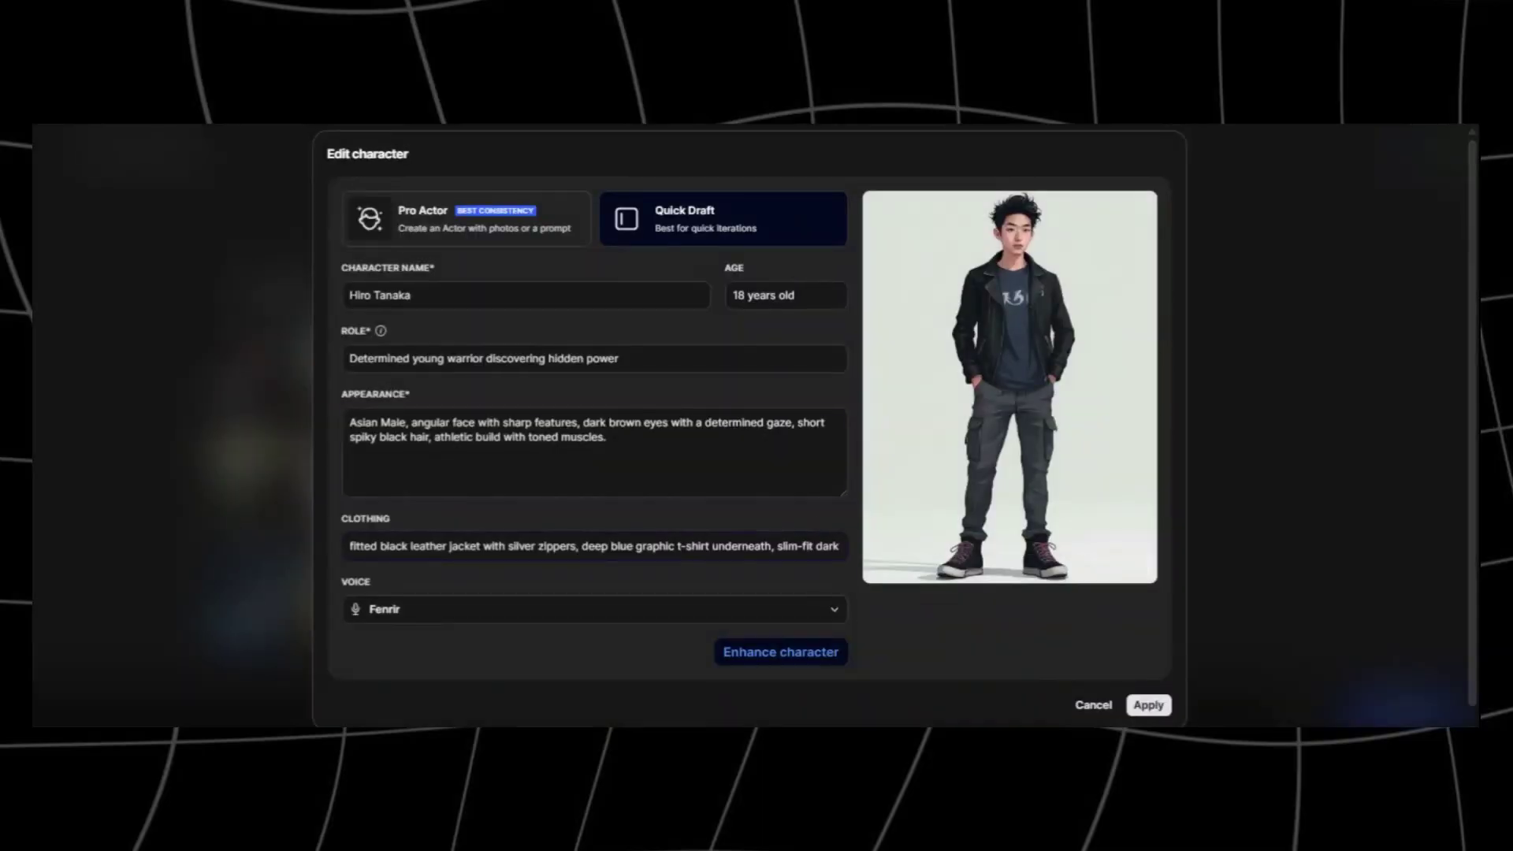
click(1148, 705)
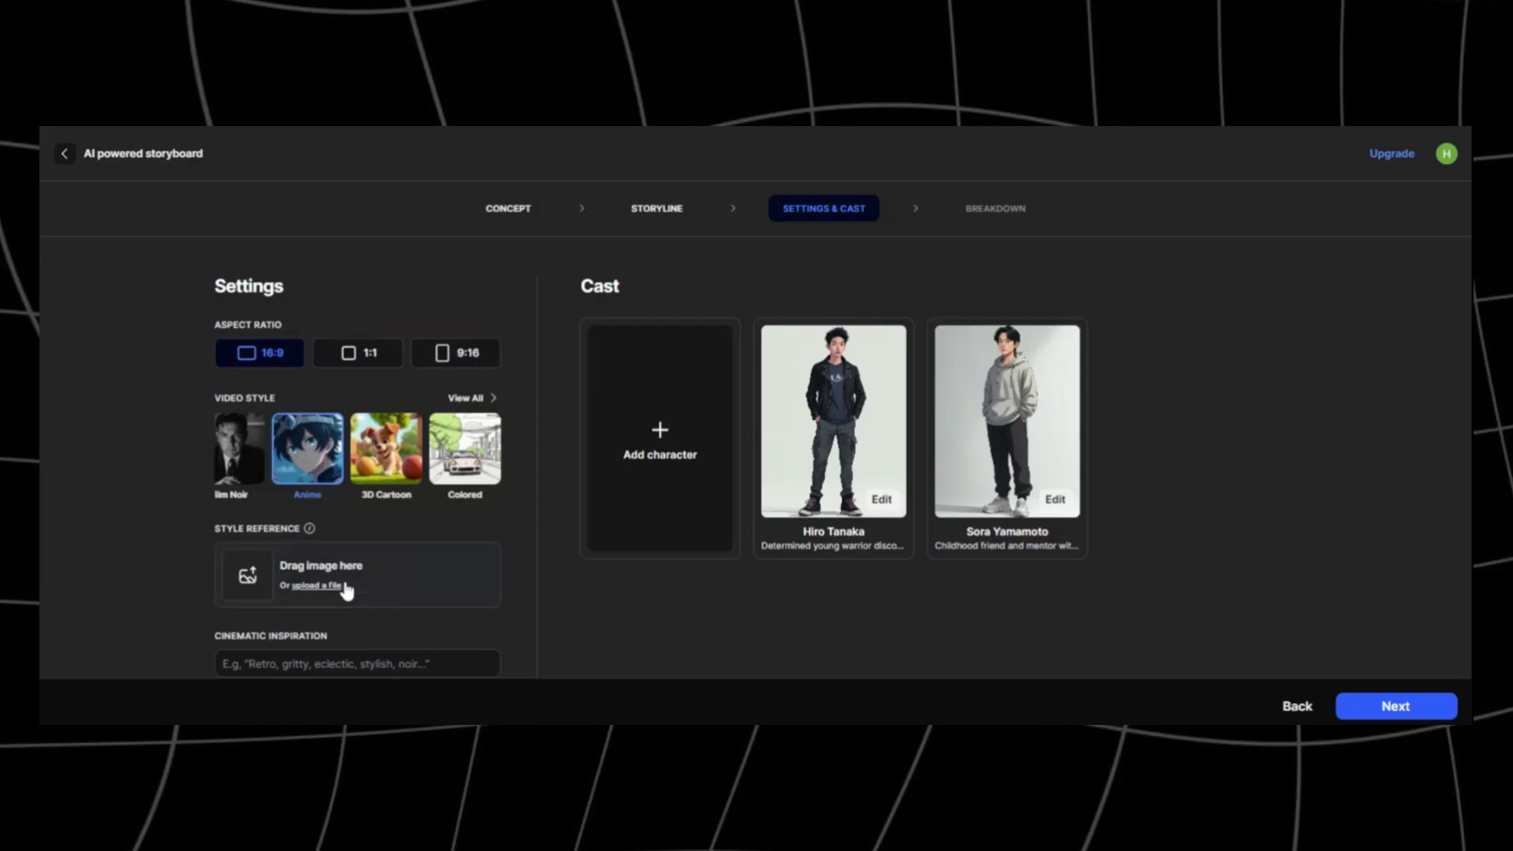
Enter Wuxia as the cinematic inspiration and generate the Breakdown step
click(339, 663)
text(W)
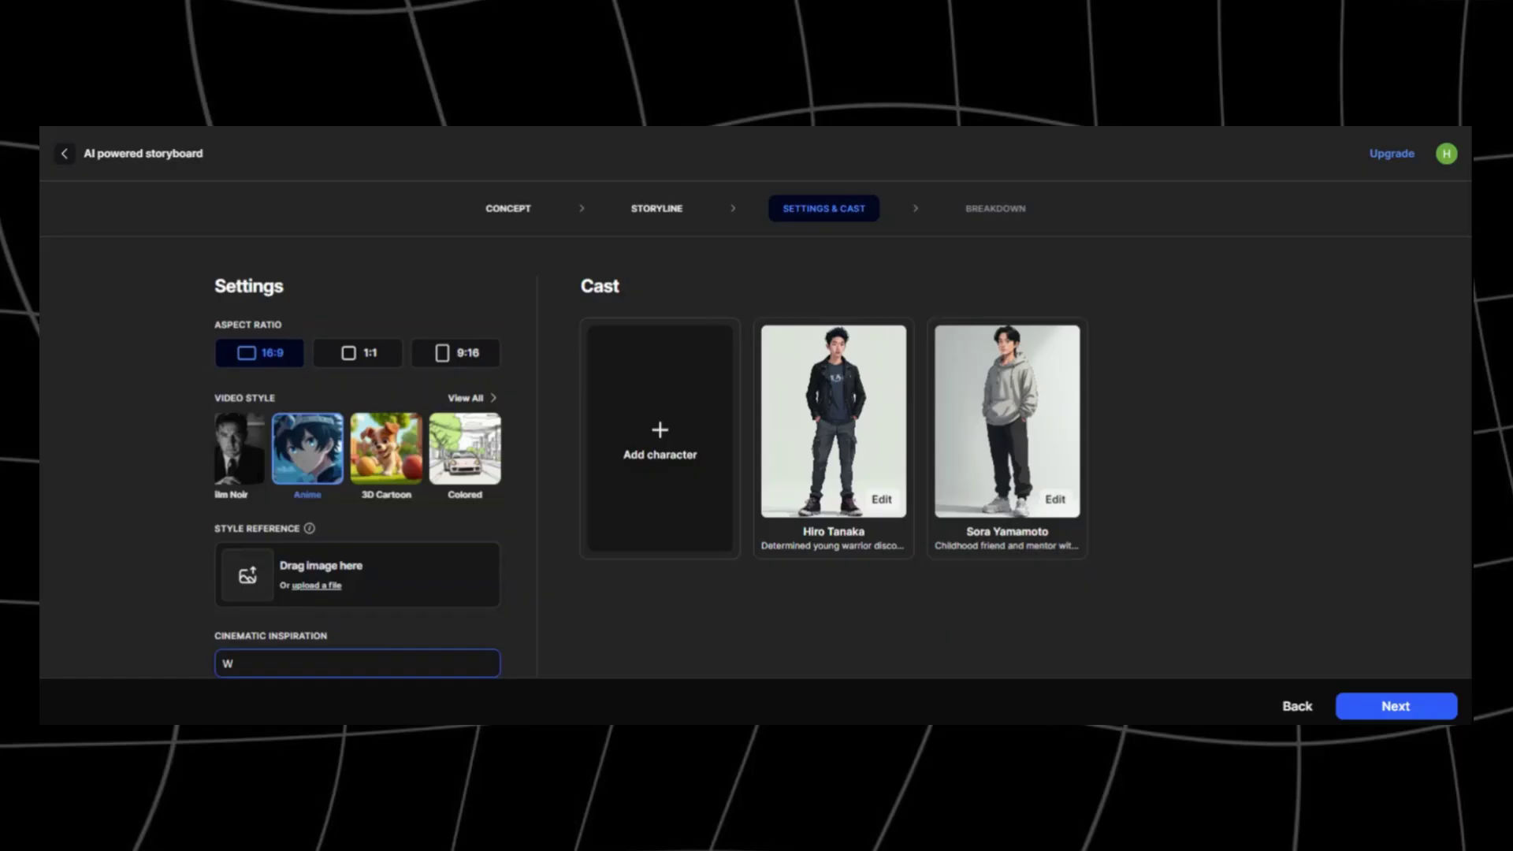
text(uxian)
click(1395, 706)
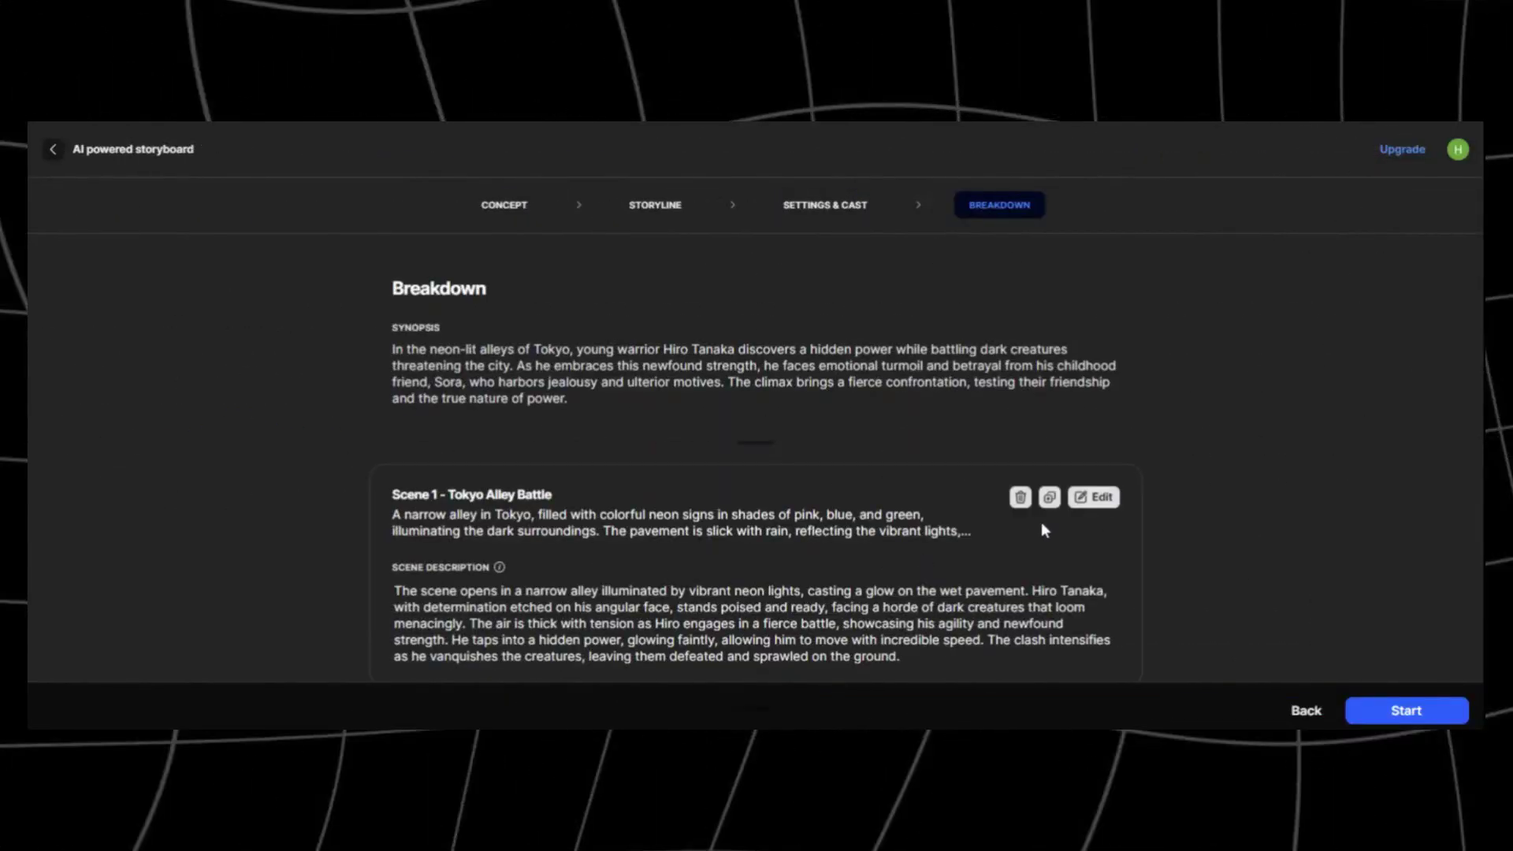
Edit Scene 4, review its location and lighting, and leave Weather empty after trying 'moody'
click(1100, 498)
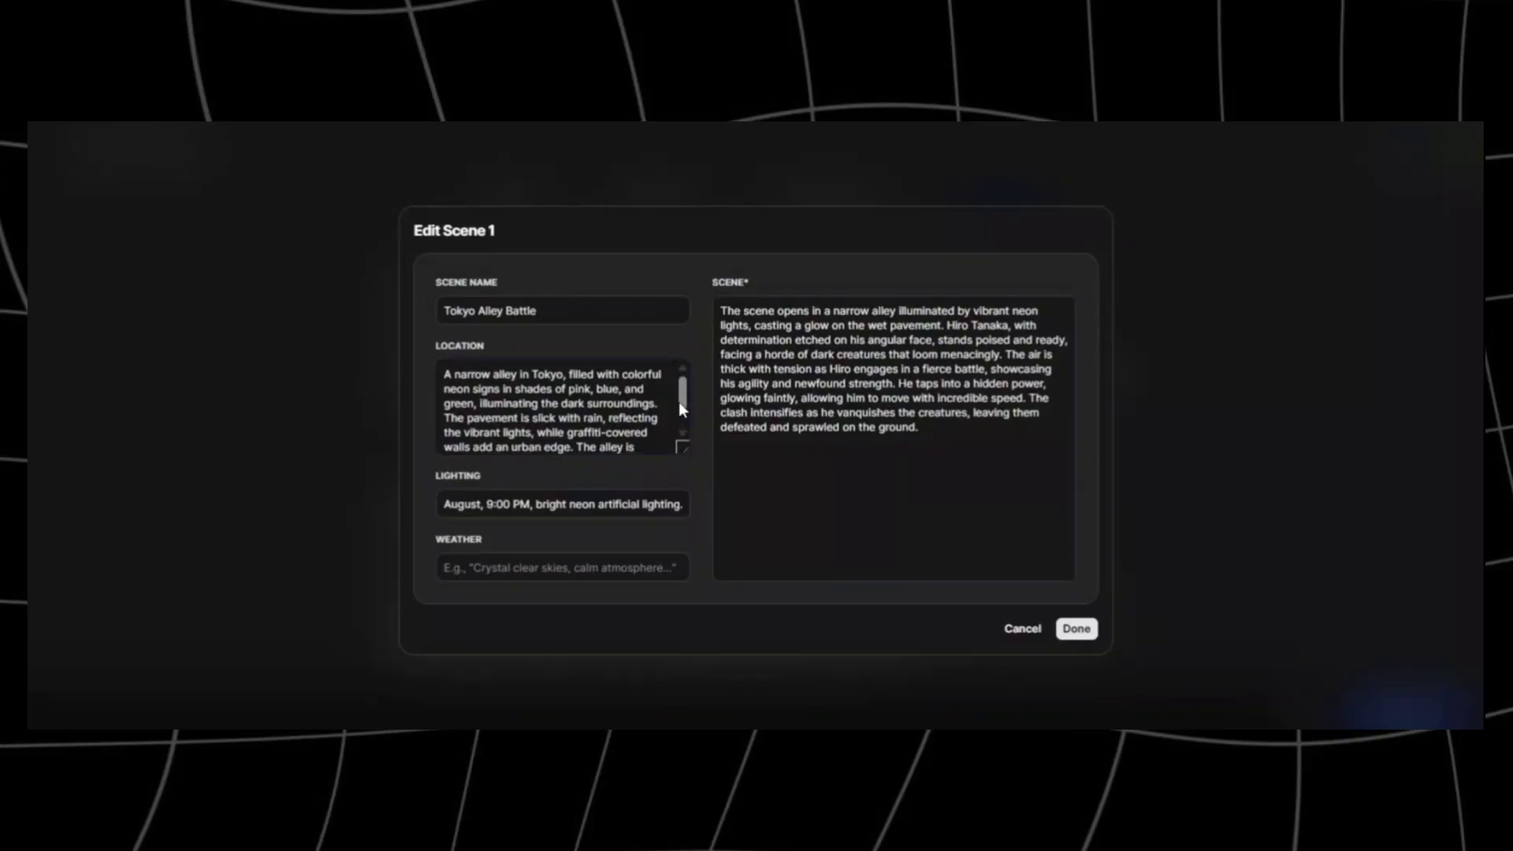
drag(679, 399, 677, 427)
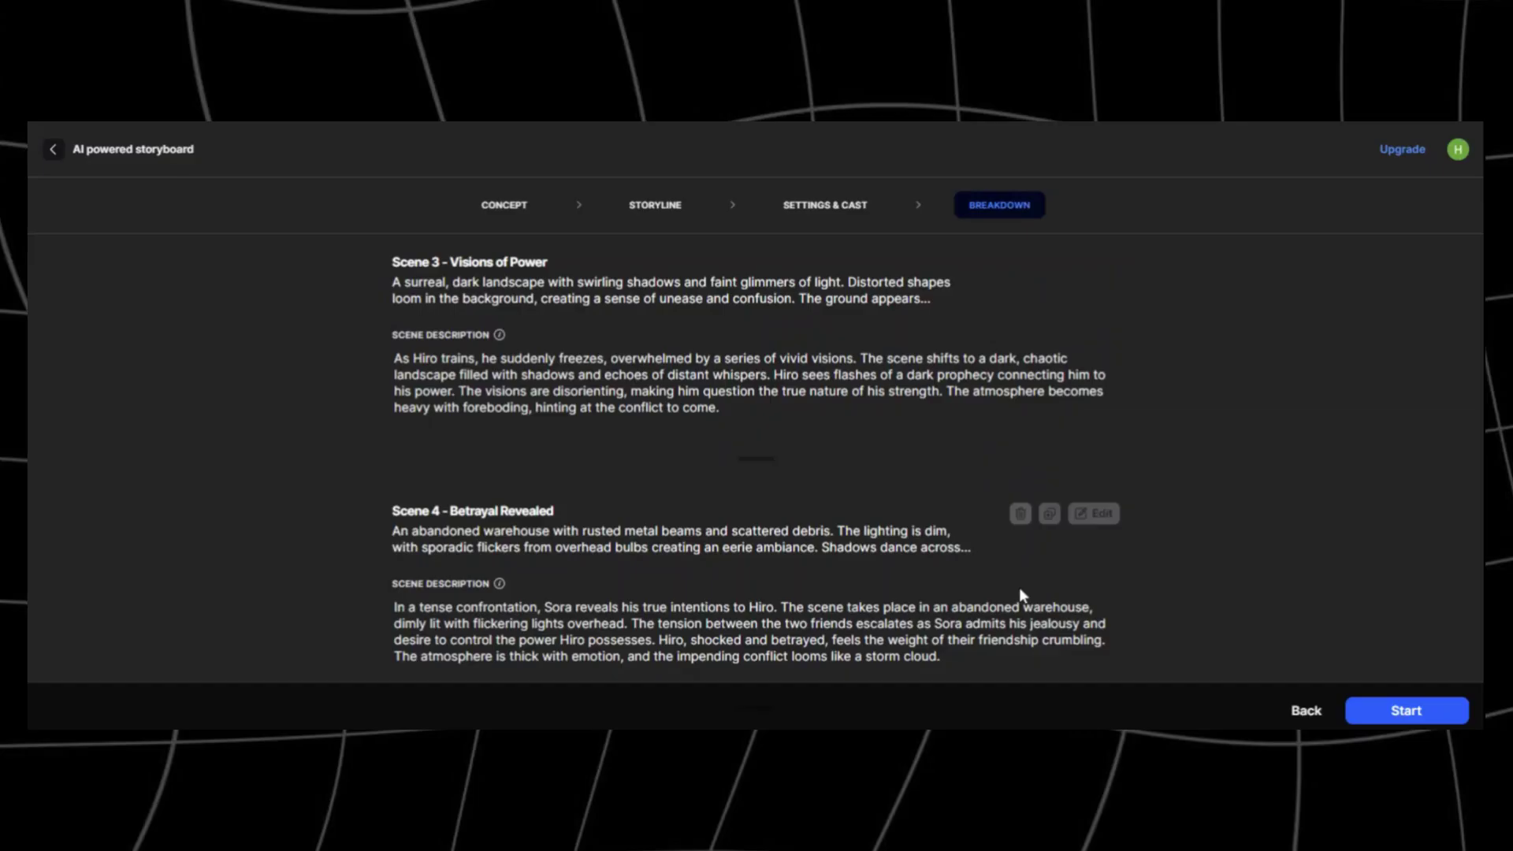
click(1094, 513)
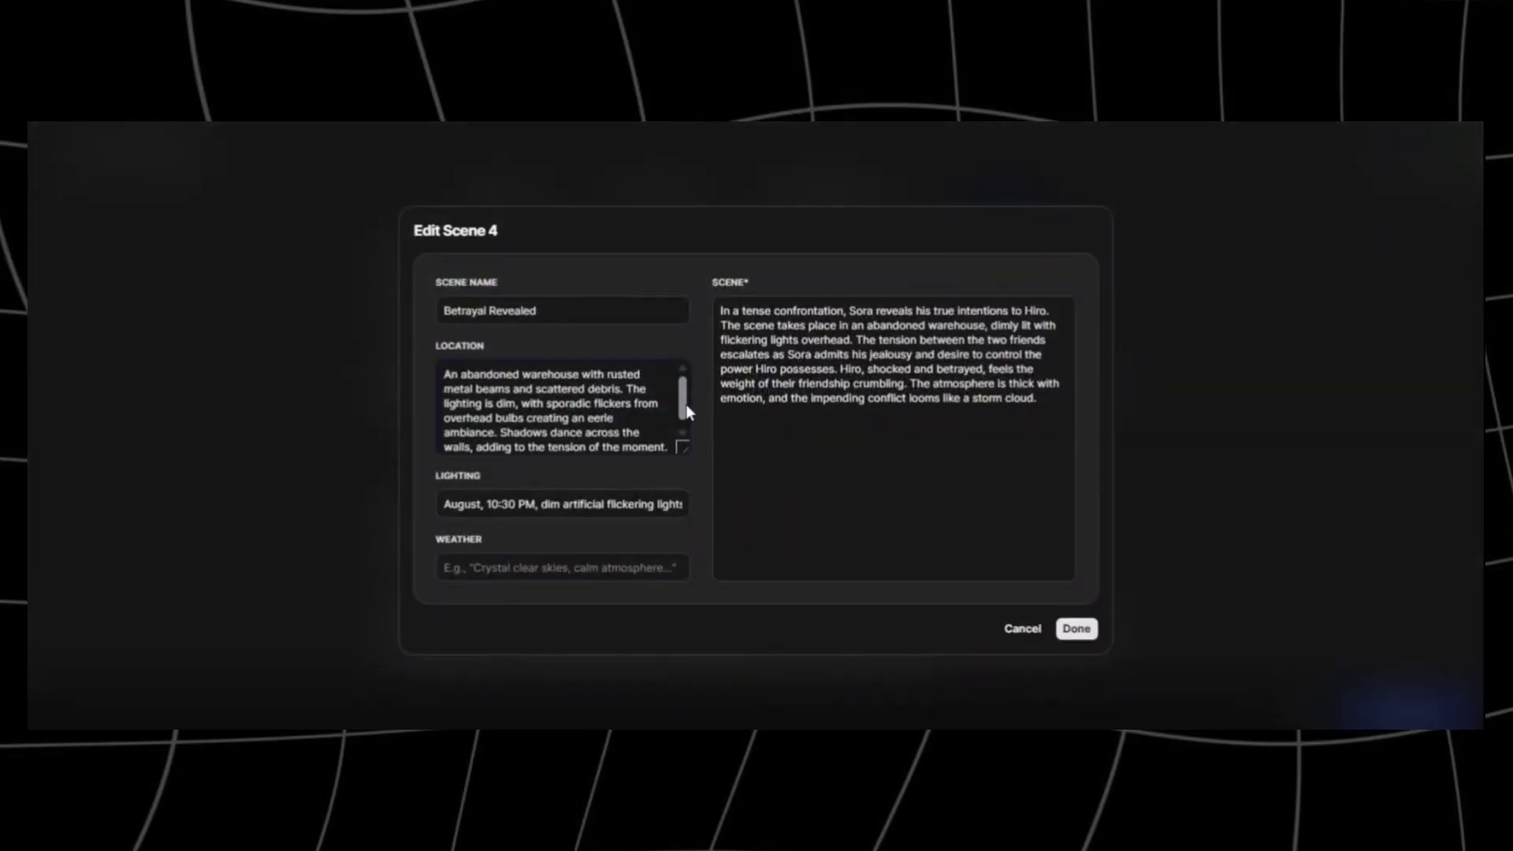
drag(685, 405, 685, 409)
click(668, 504)
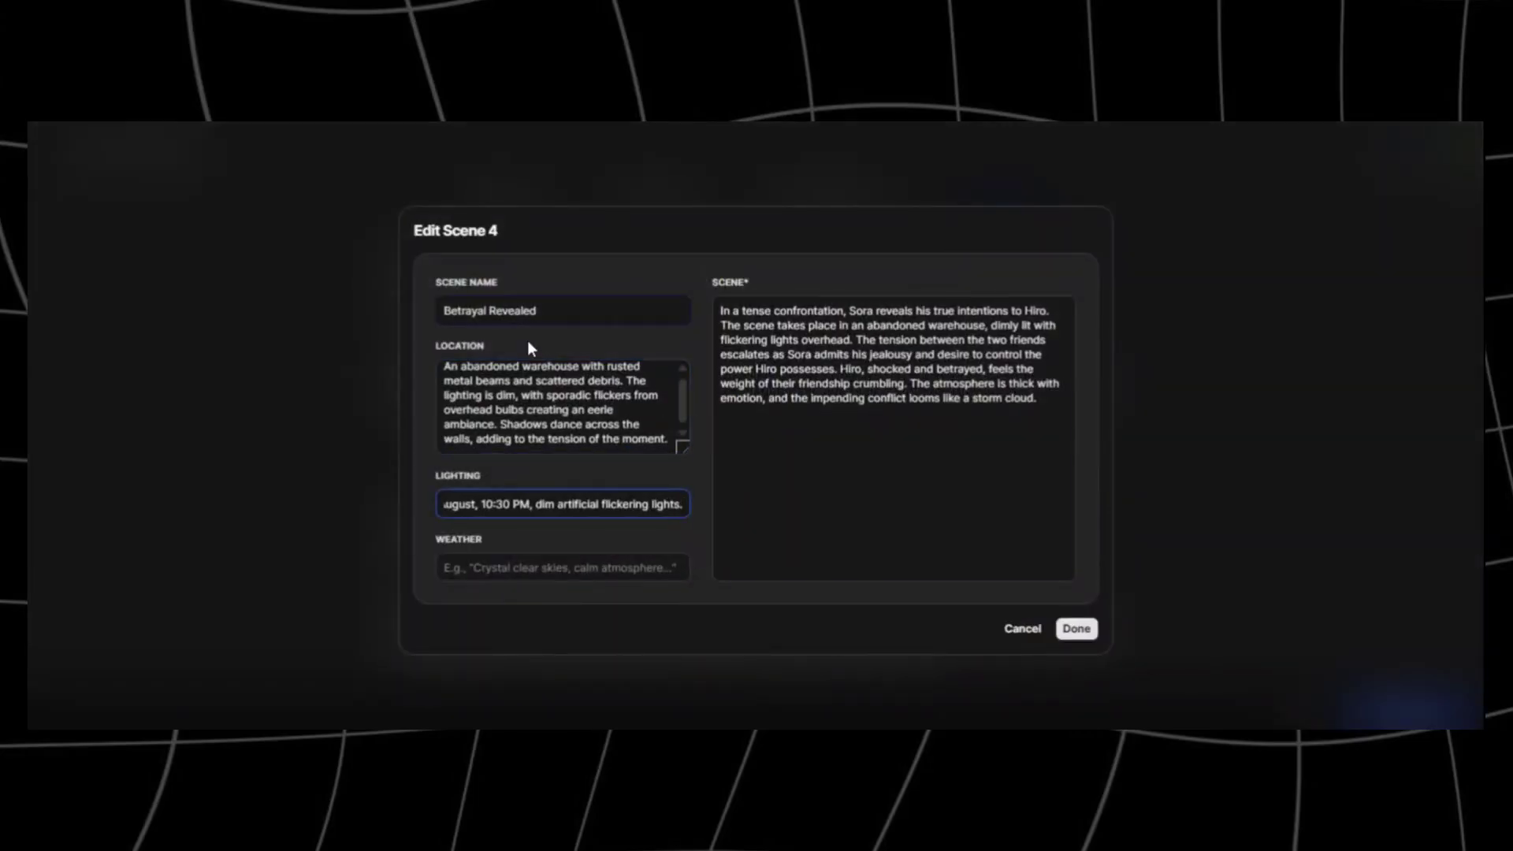
key(Tab)
text(m)
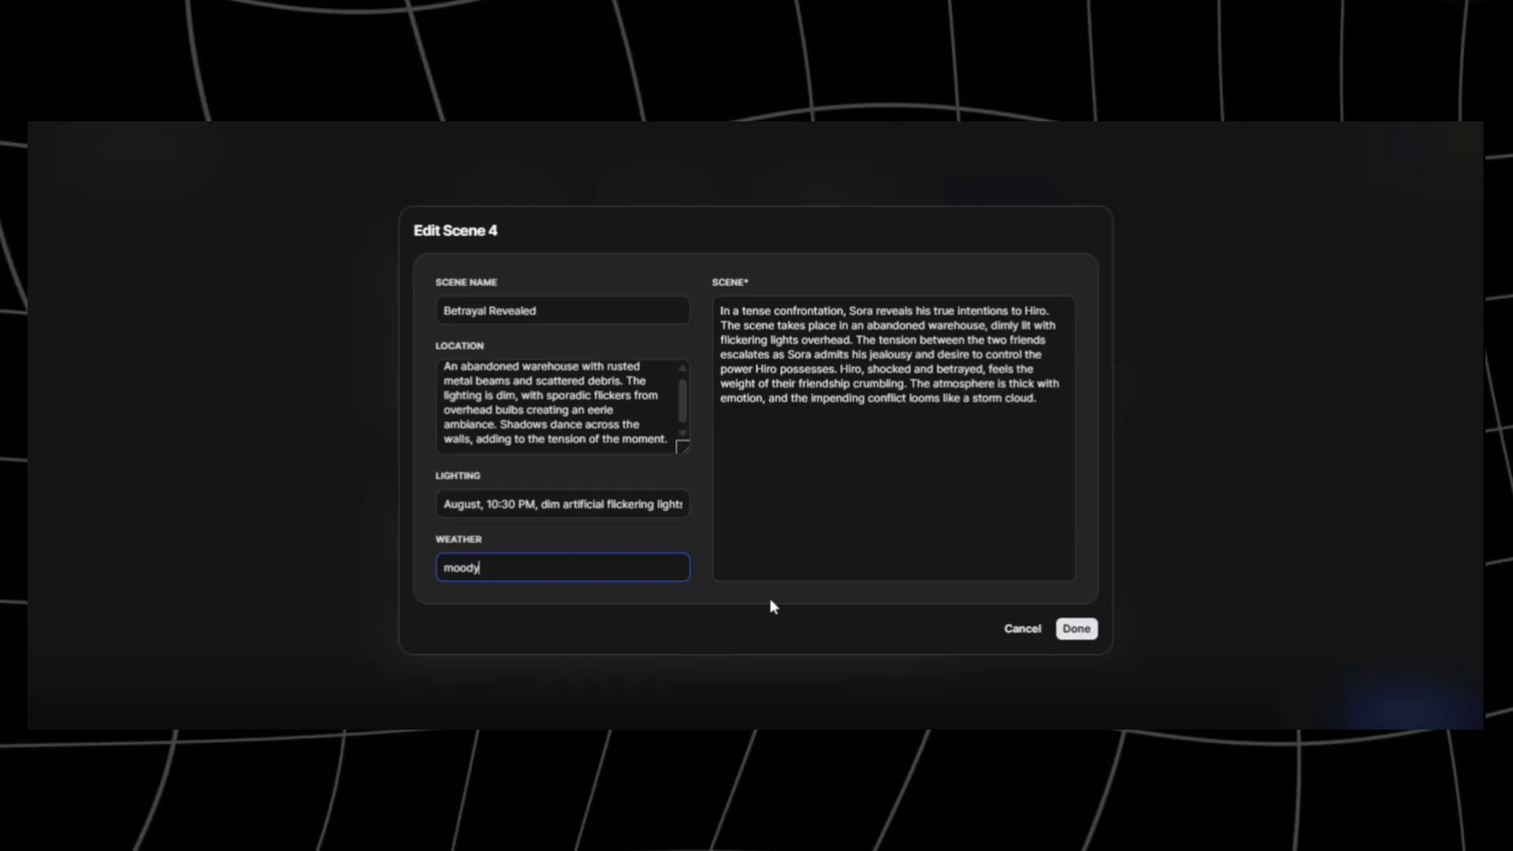
text(oody)
key(BackSpace)
key(BackSpace)
key(BackSpace)
key(BackSpace)
key(BackSpace)
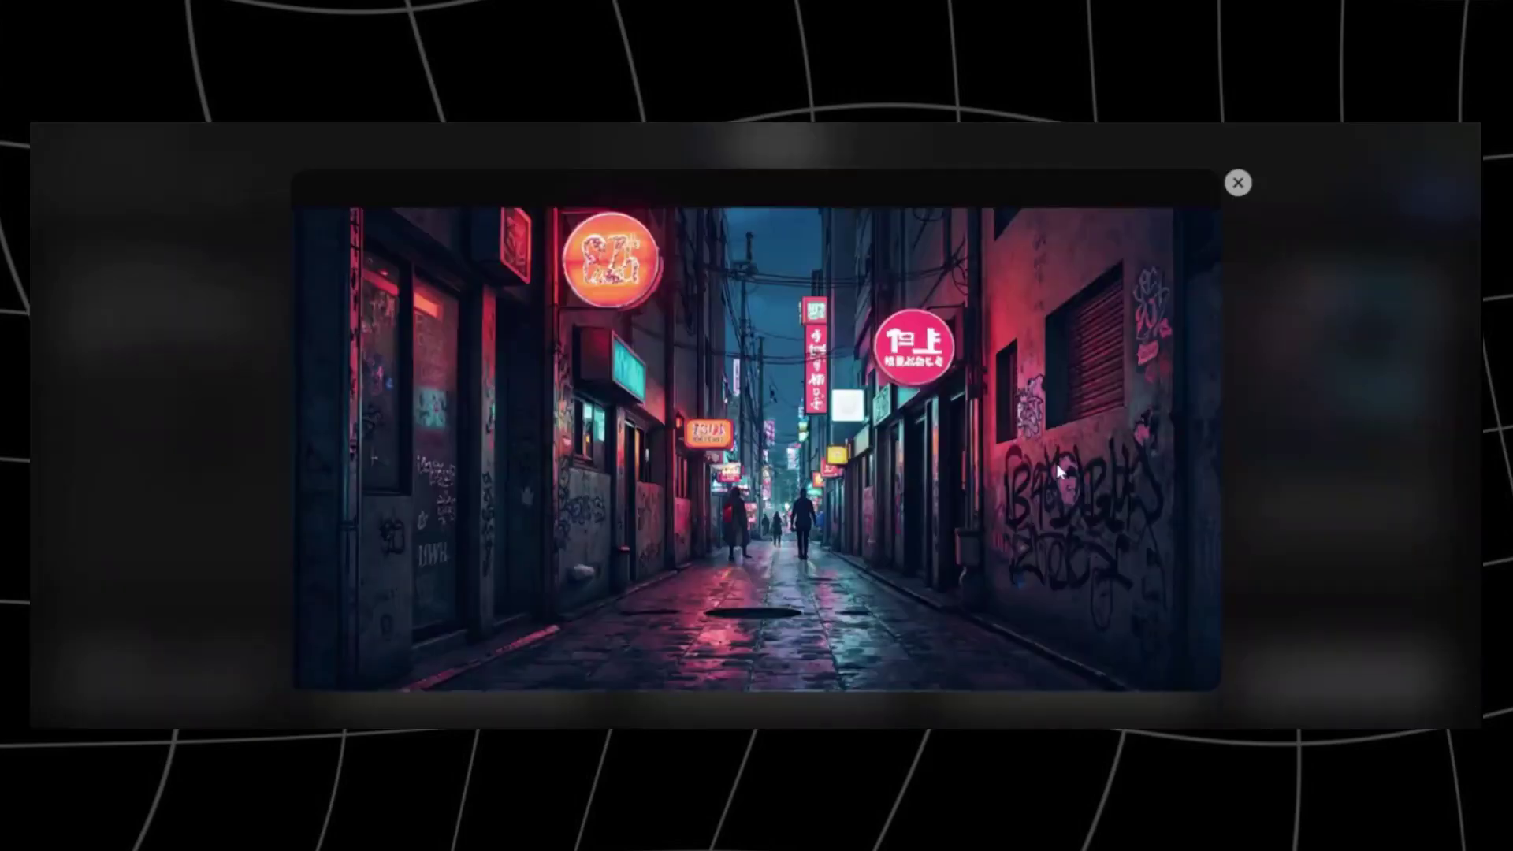
Browse enlarged previews of the storyboard images, including shot 3, then scroll the Storyboard row back left
click(1236, 186)
click(872, 407)
click(1238, 183)
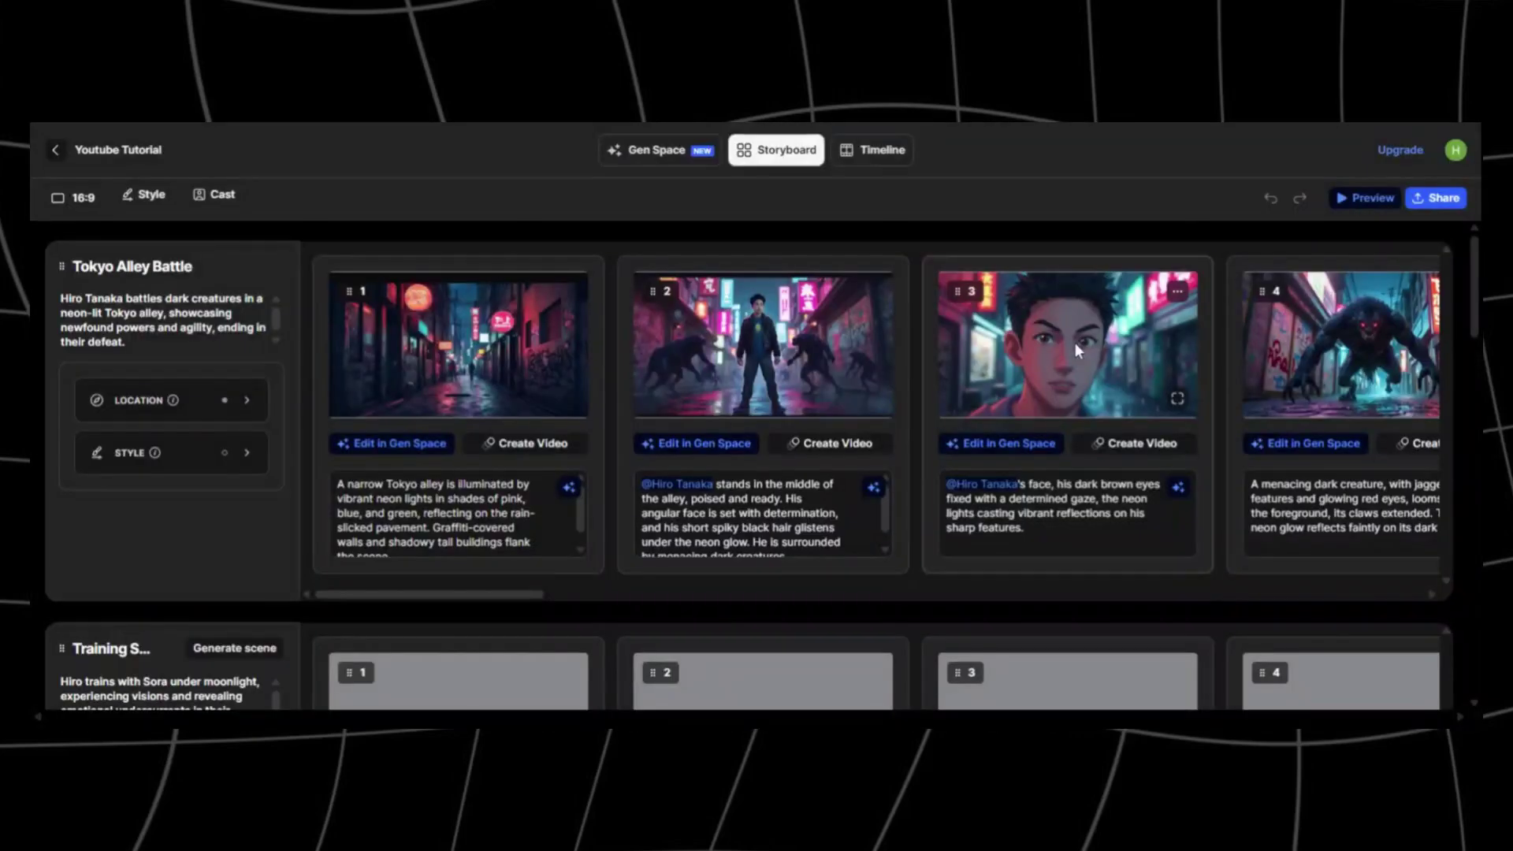
click(1074, 343)
click(1237, 179)
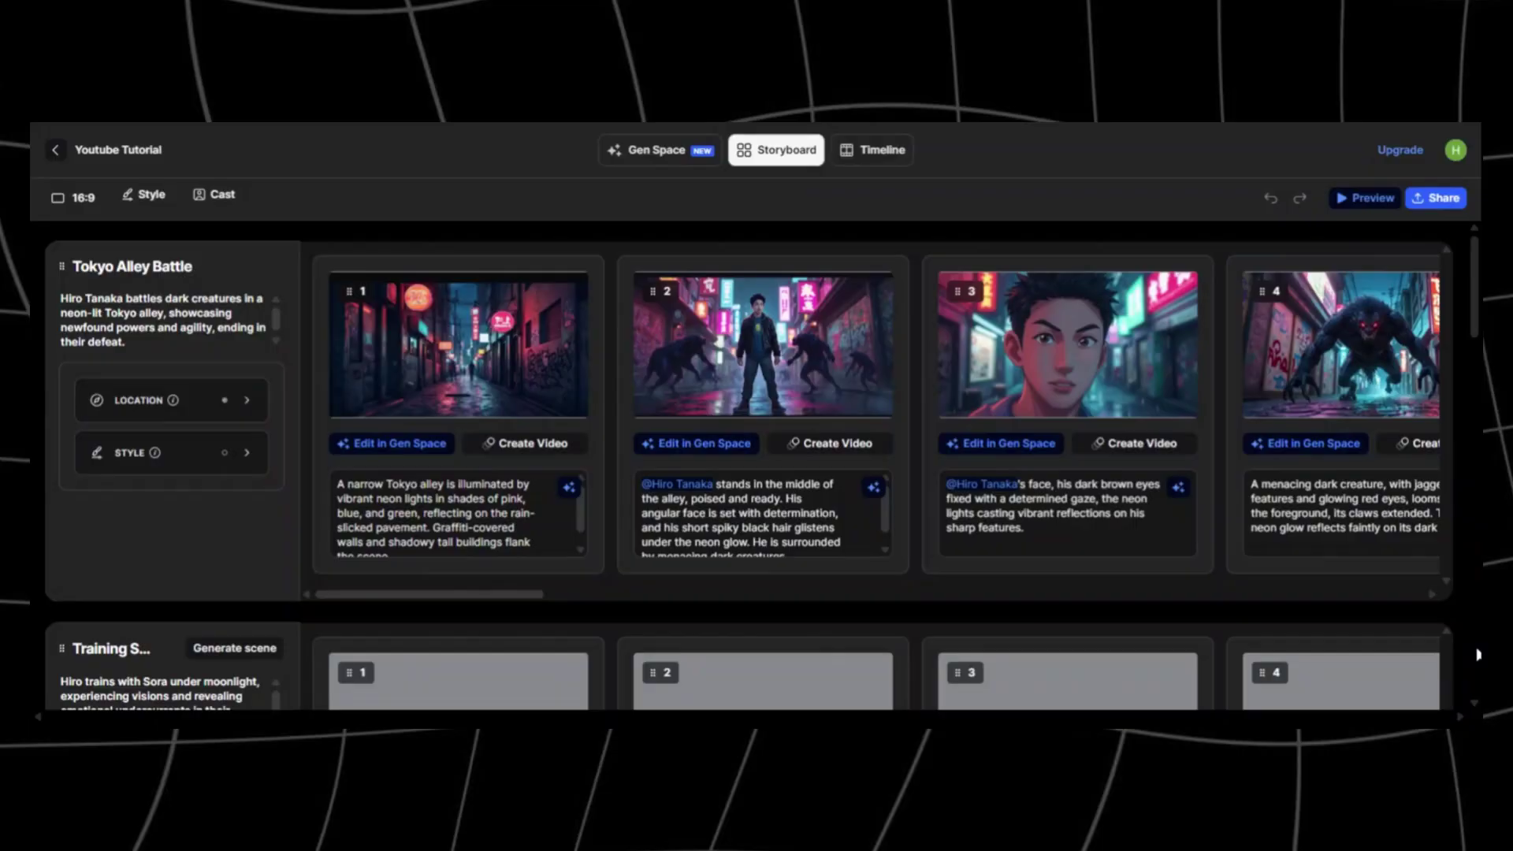
drag(465, 595, 1241, 572)
scroll(1242, 581, left, 15)
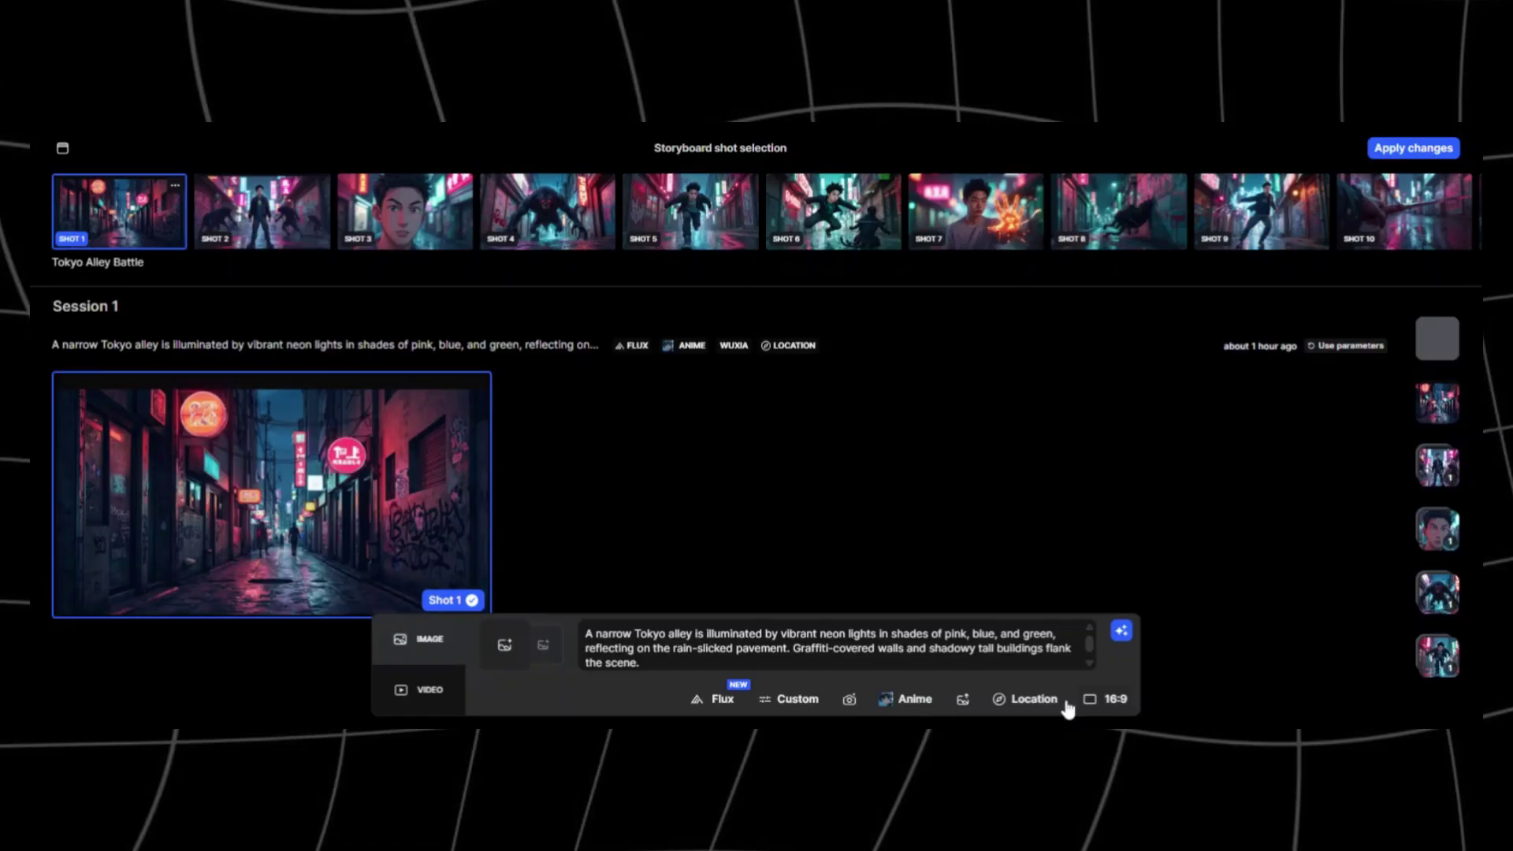
Start video generation for storyboard shots 1, 2 and 3
click(722, 698)
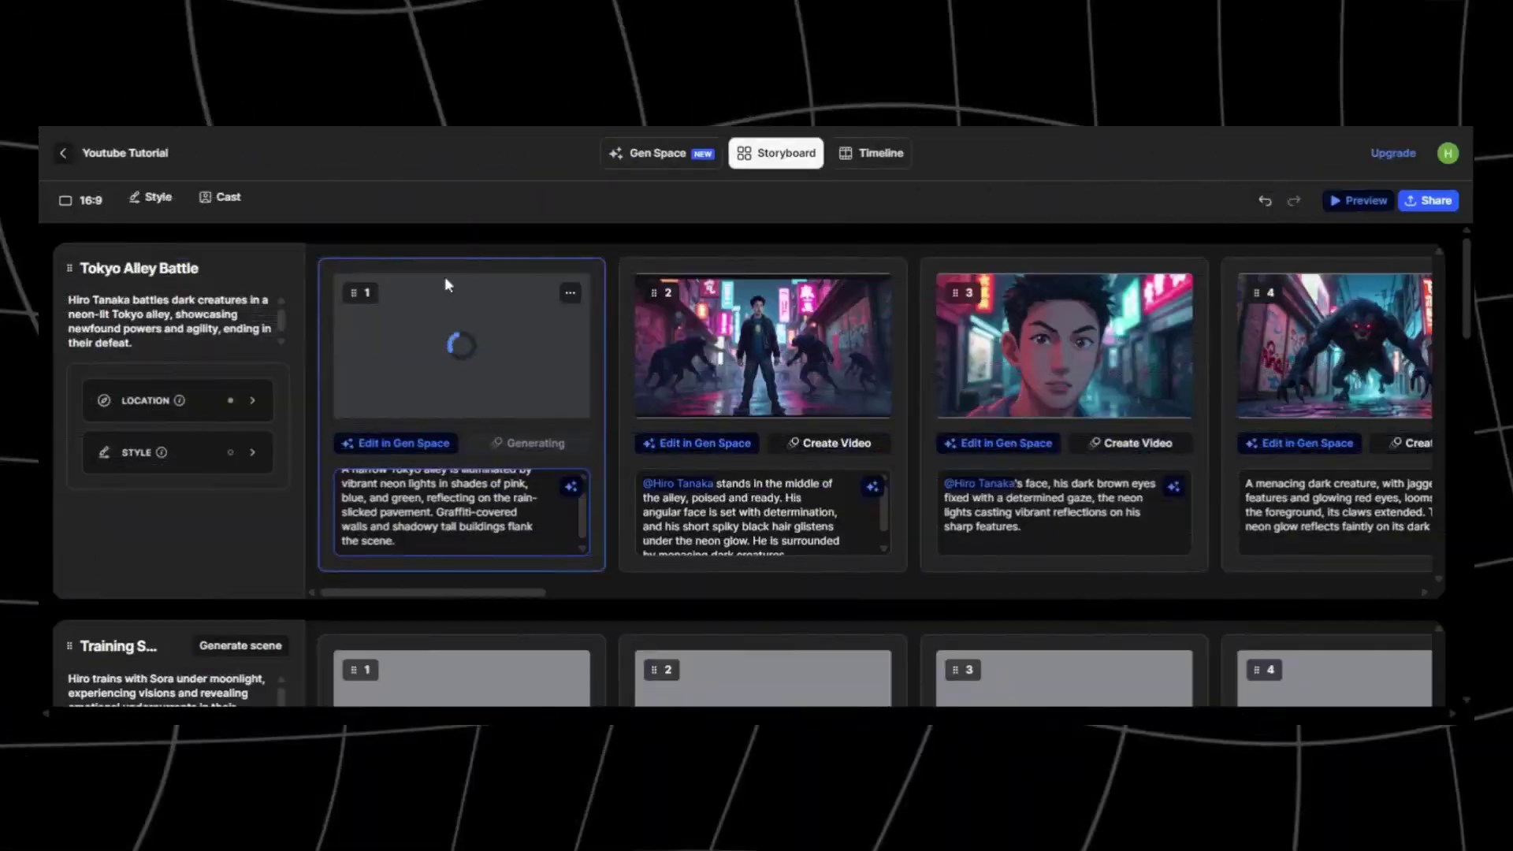
click(832, 443)
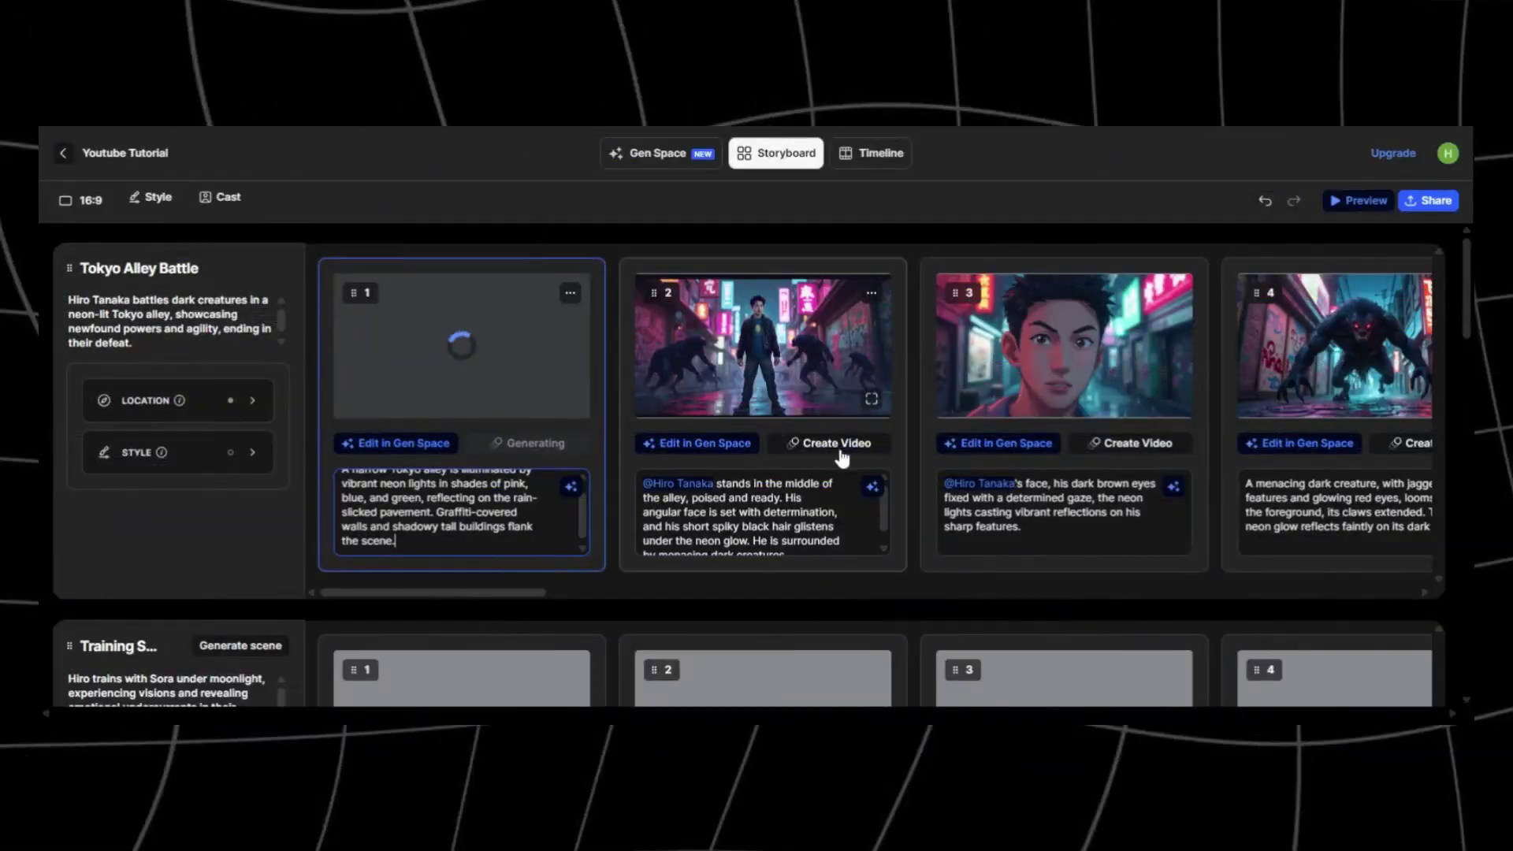
click(1129, 444)
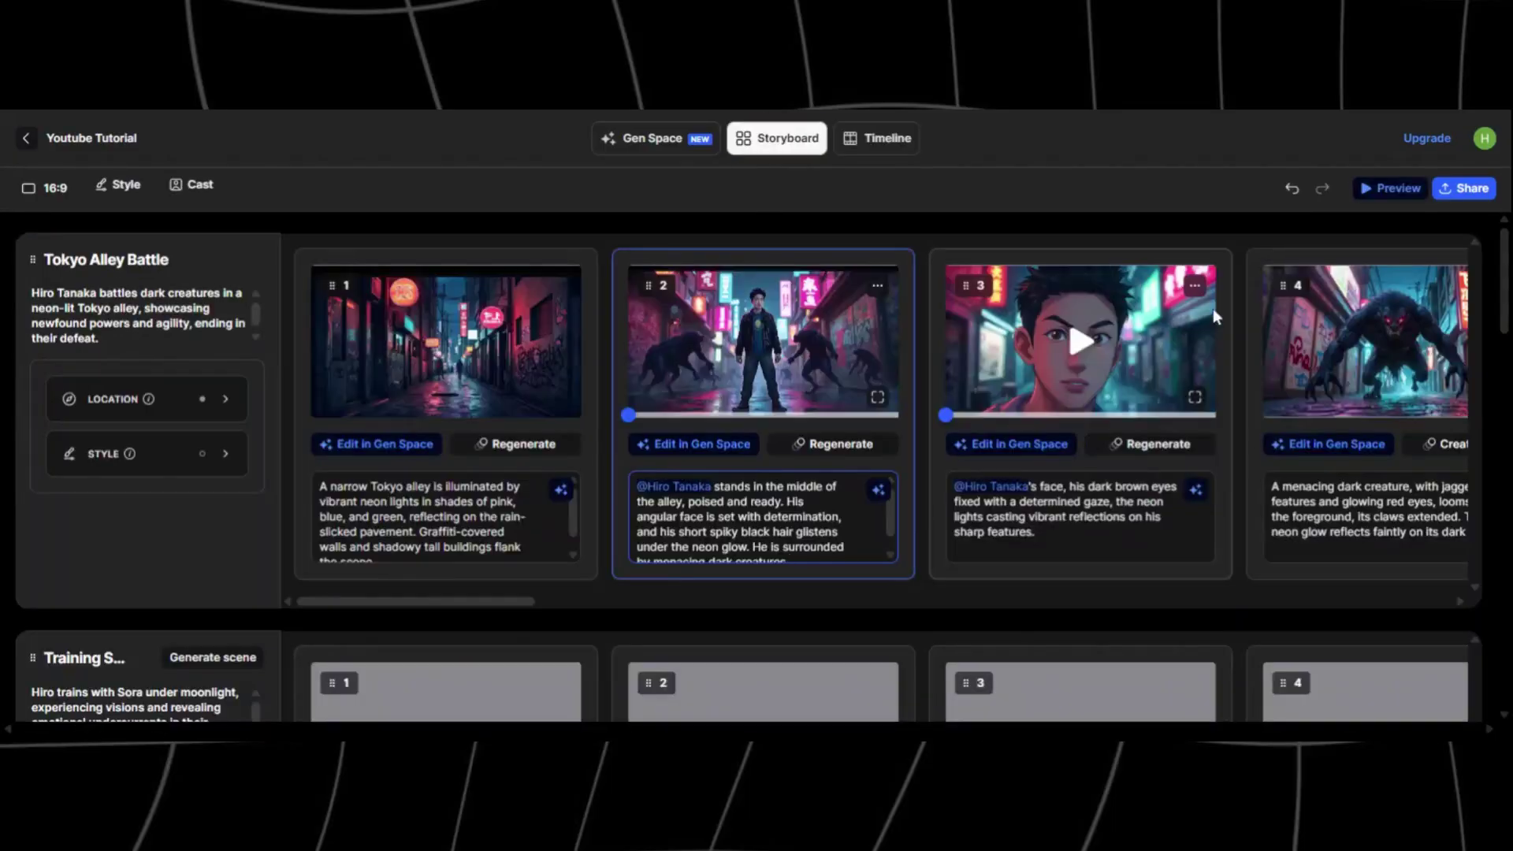
Send the creature frame to the timeline and move its clip later
drag(496, 601, 565, 602)
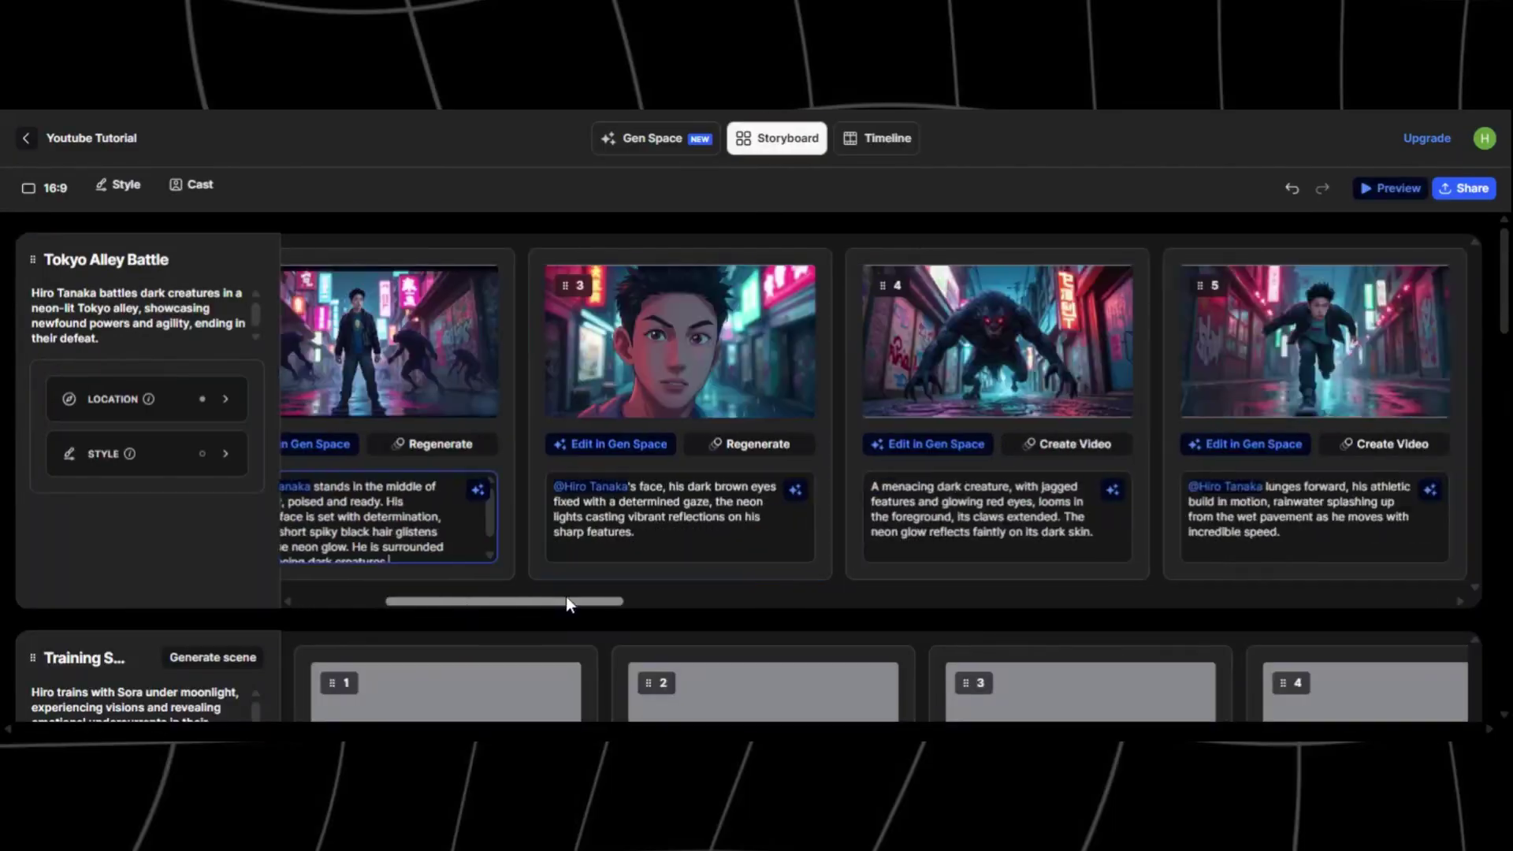
click(686, 437)
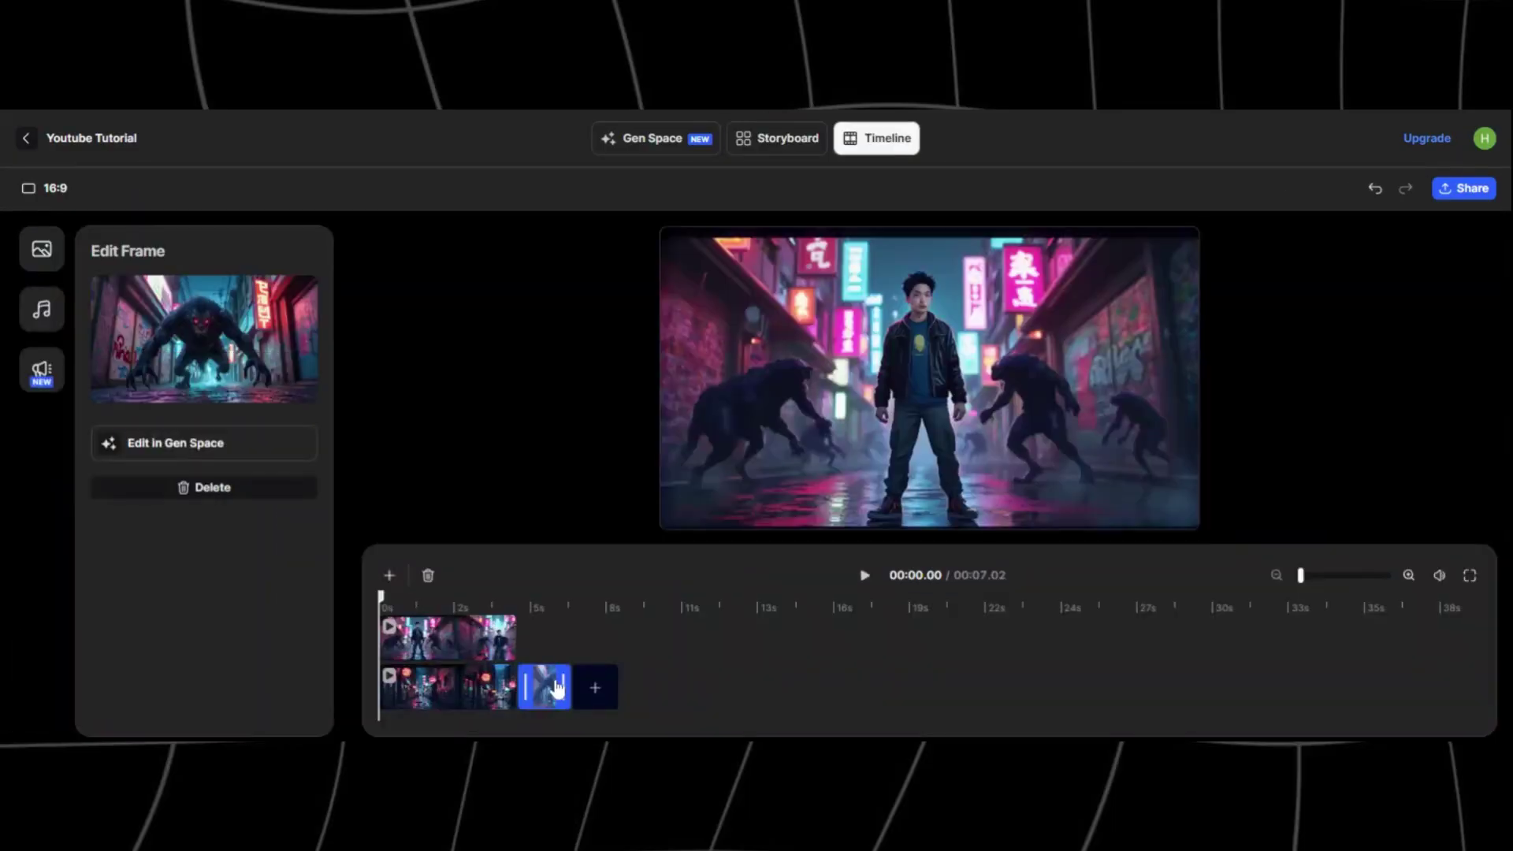
drag(557, 687, 676, 696)
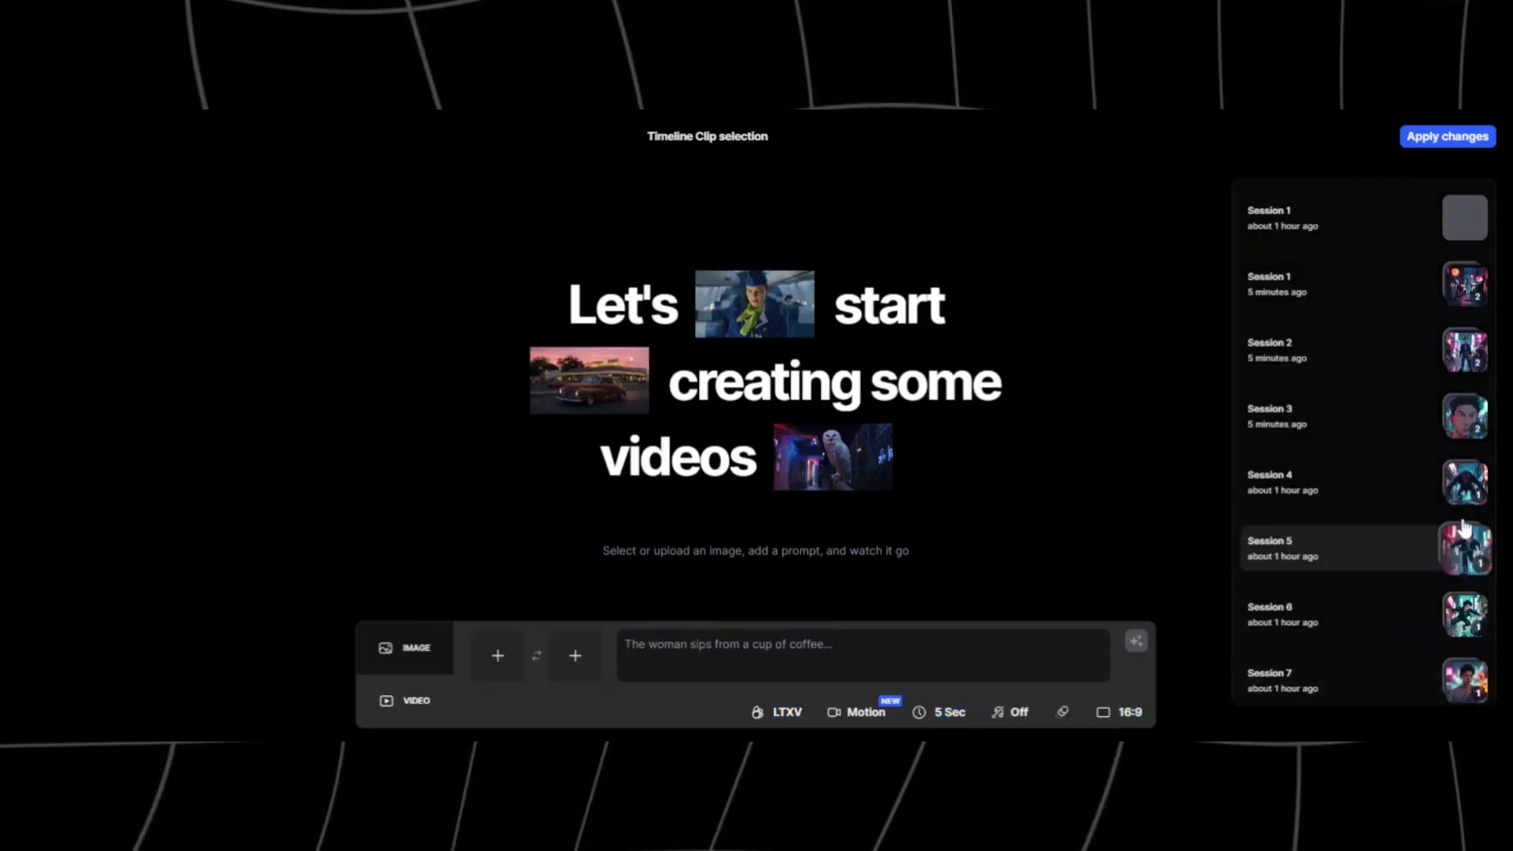
Use Session 9's shot image as the start frame, keeping LTXV at 3 Sec duration
click(1339, 547)
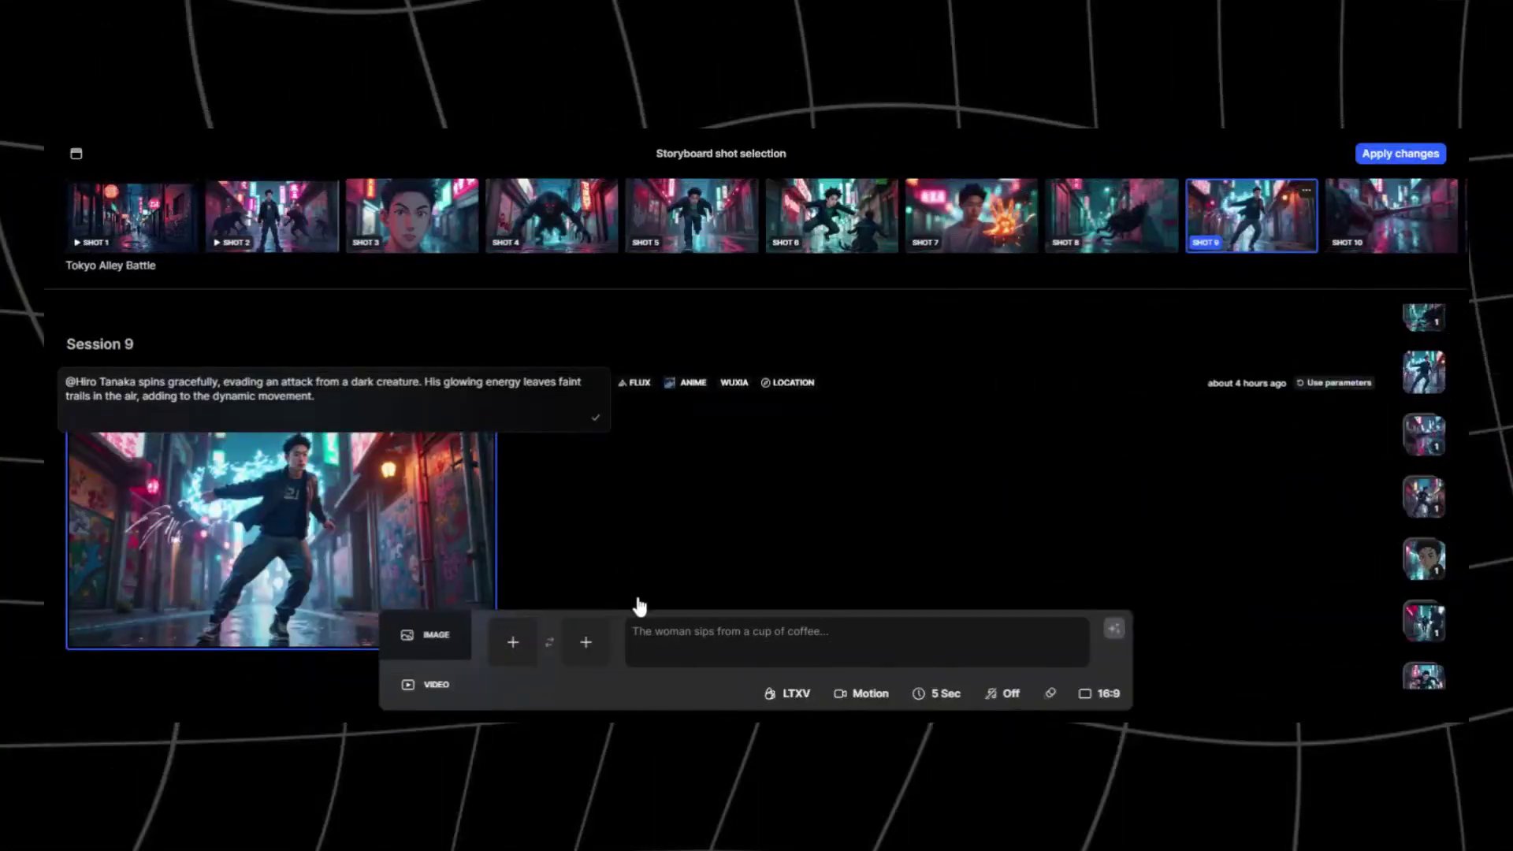
drag(351, 506, 452, 682)
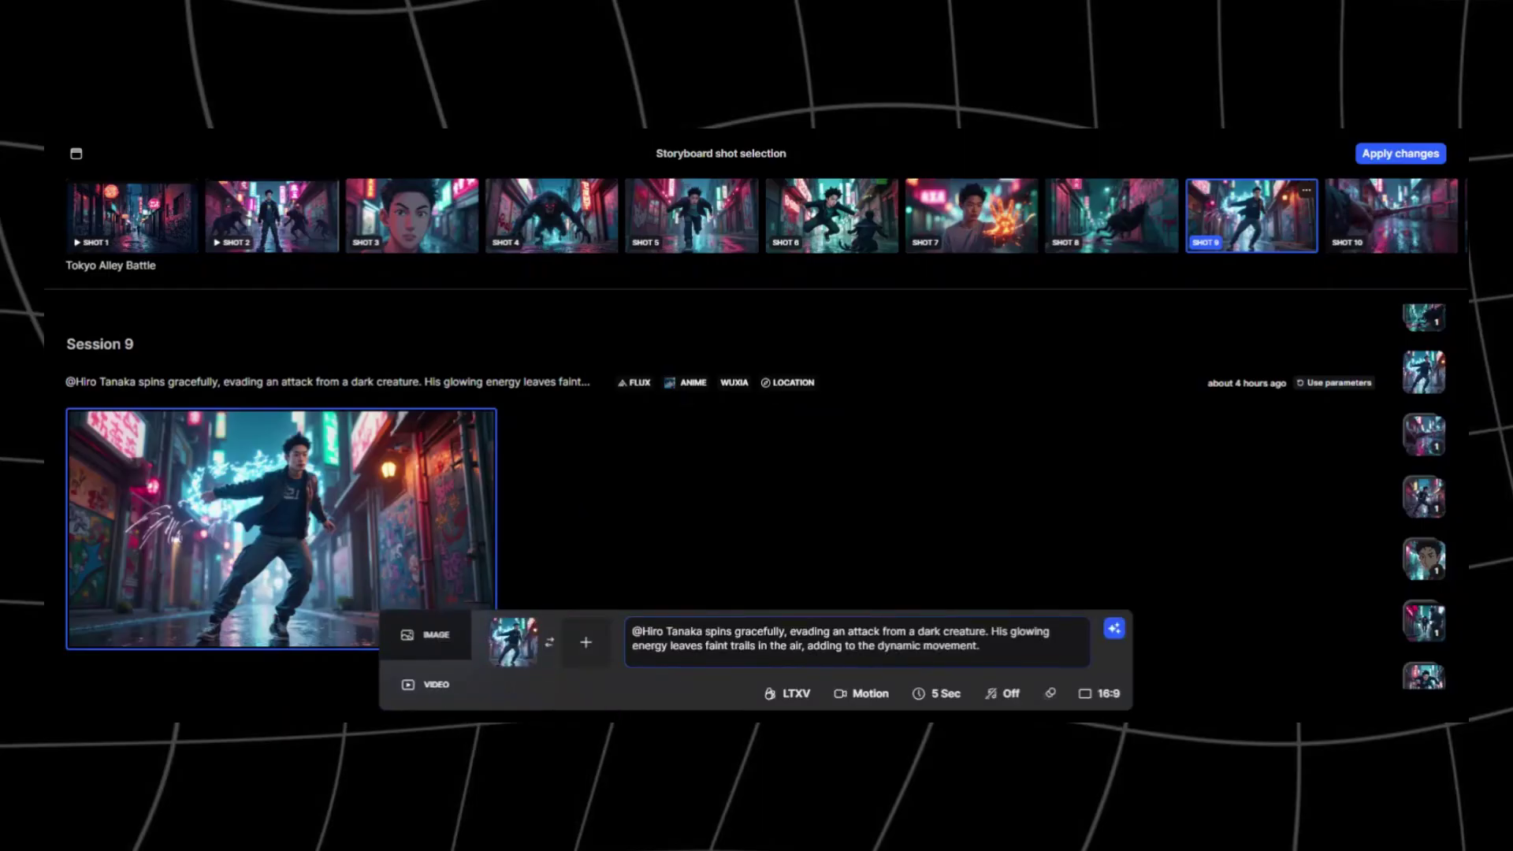
click(794, 693)
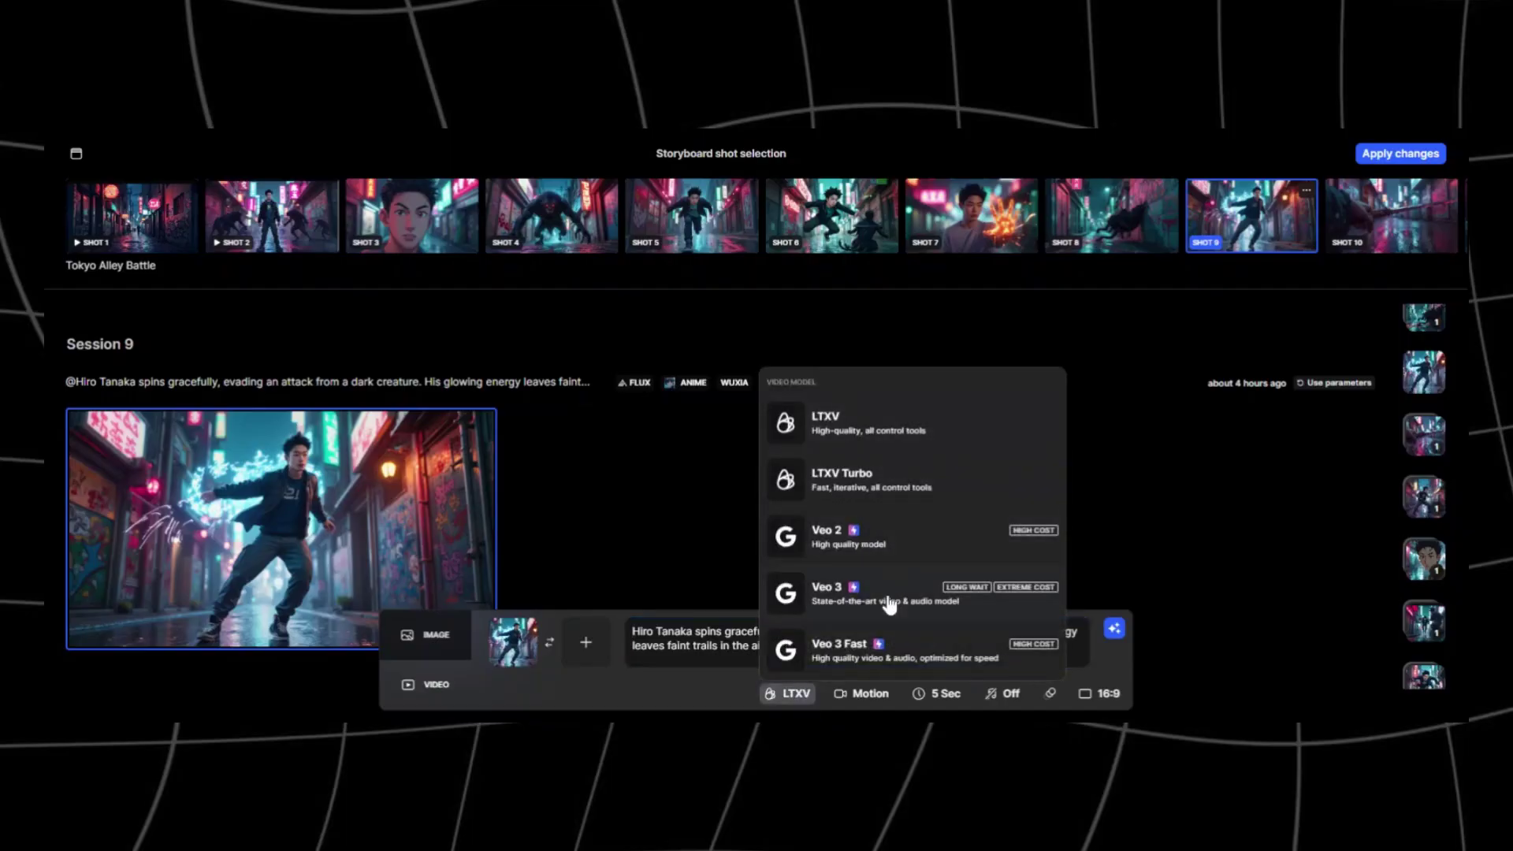
click(843, 429)
click(944, 691)
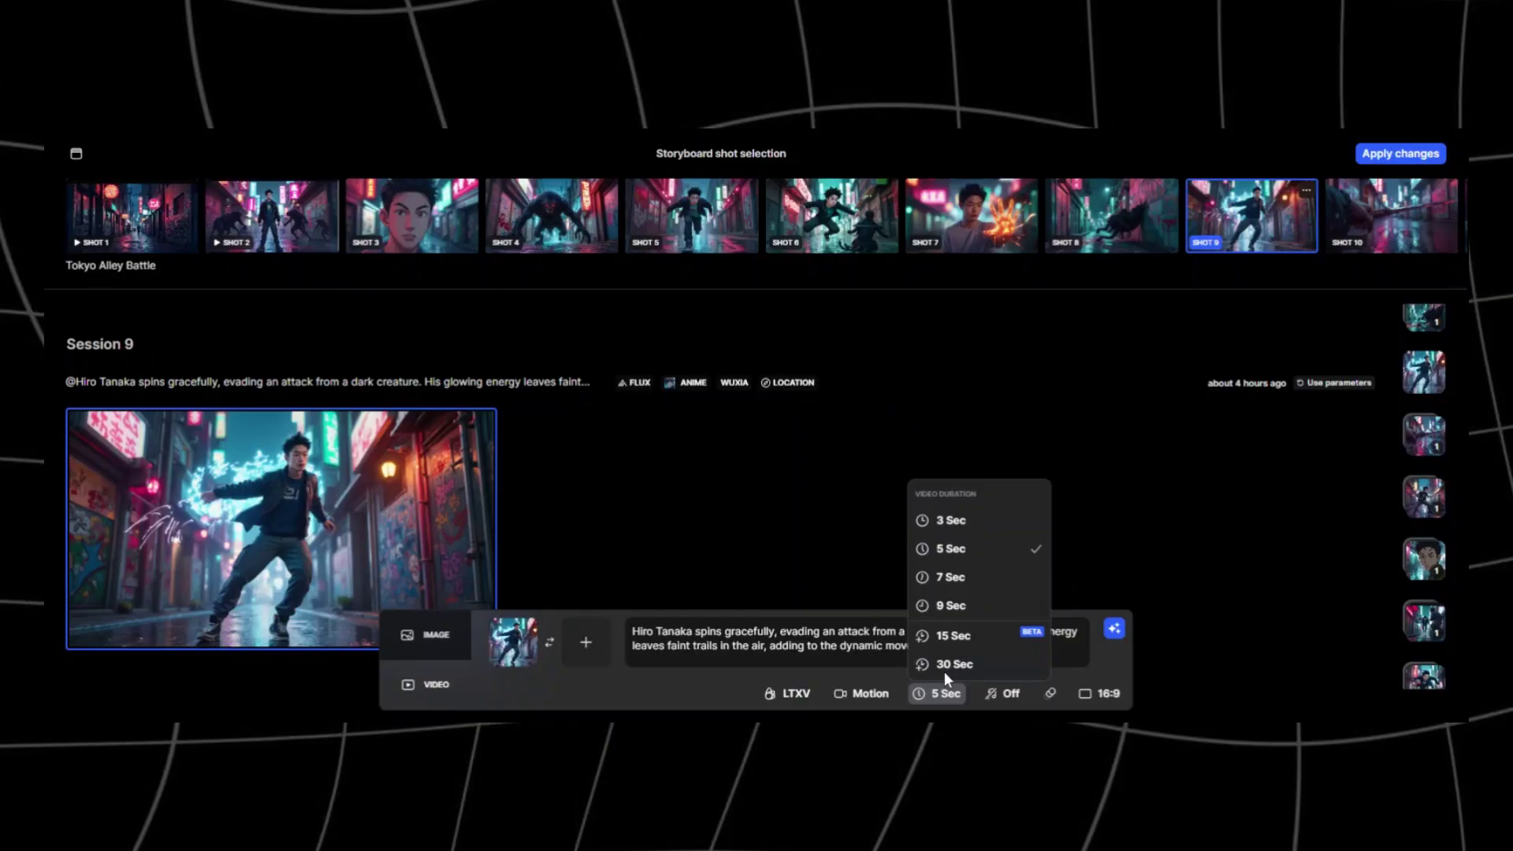
click(951, 521)
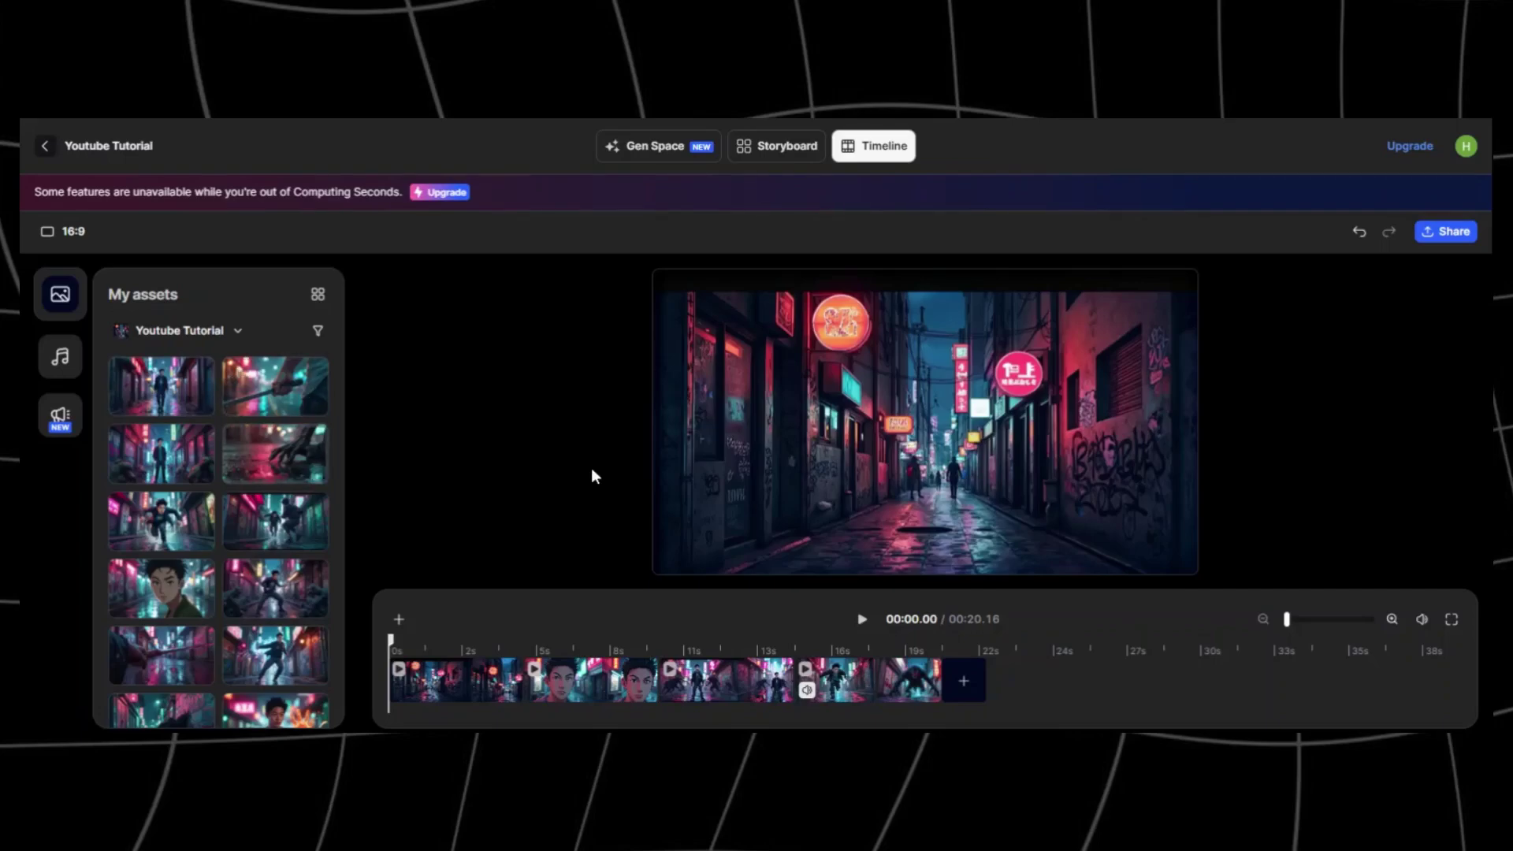
Play the timeline and close the empty gap between clips
click(862, 621)
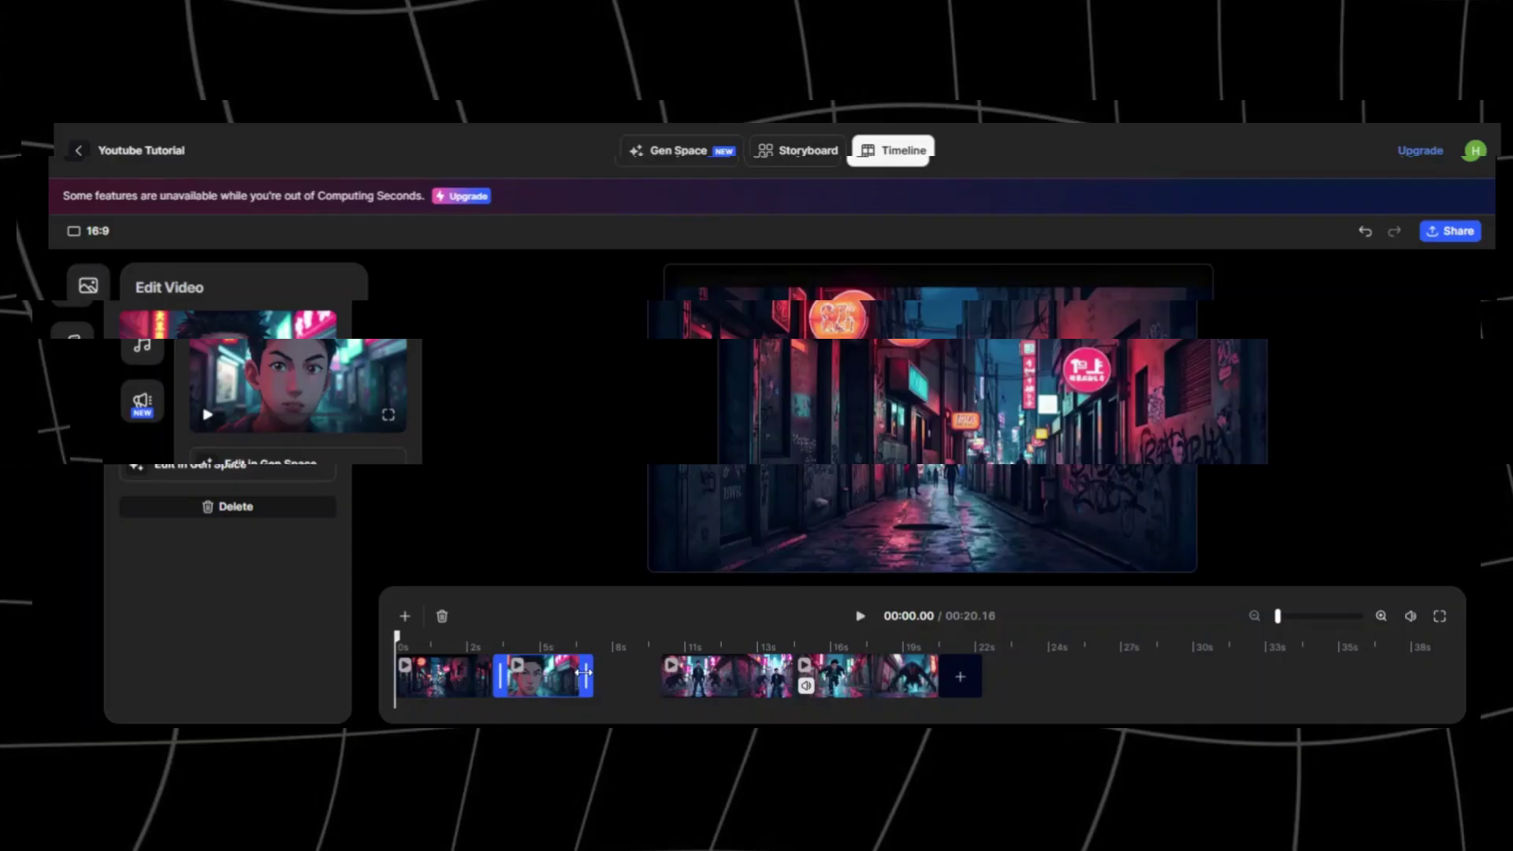
click(702, 690)
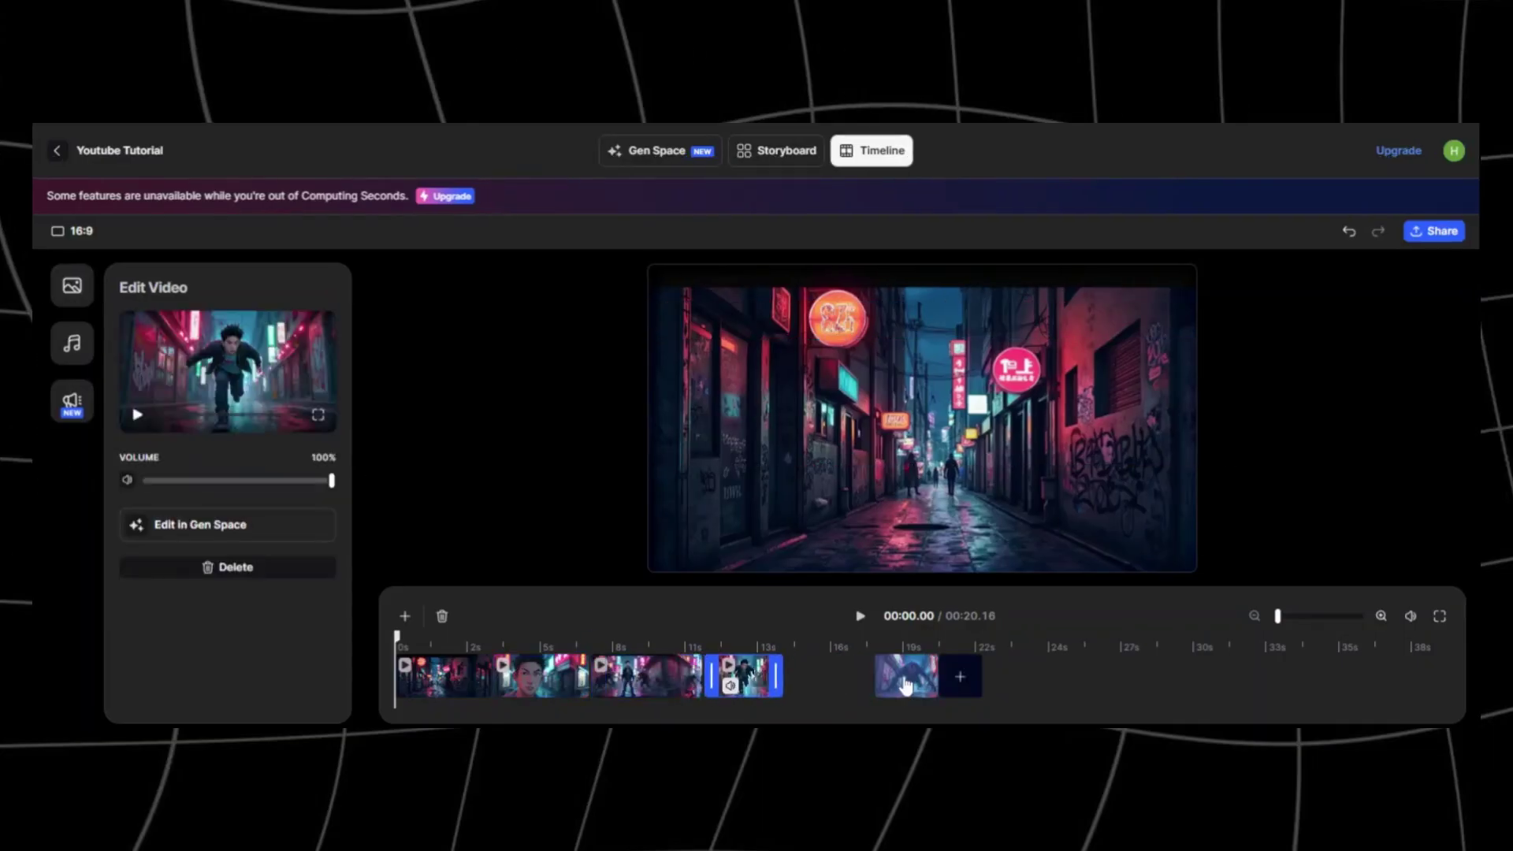
click(716, 609)
click(859, 616)
click(459, 642)
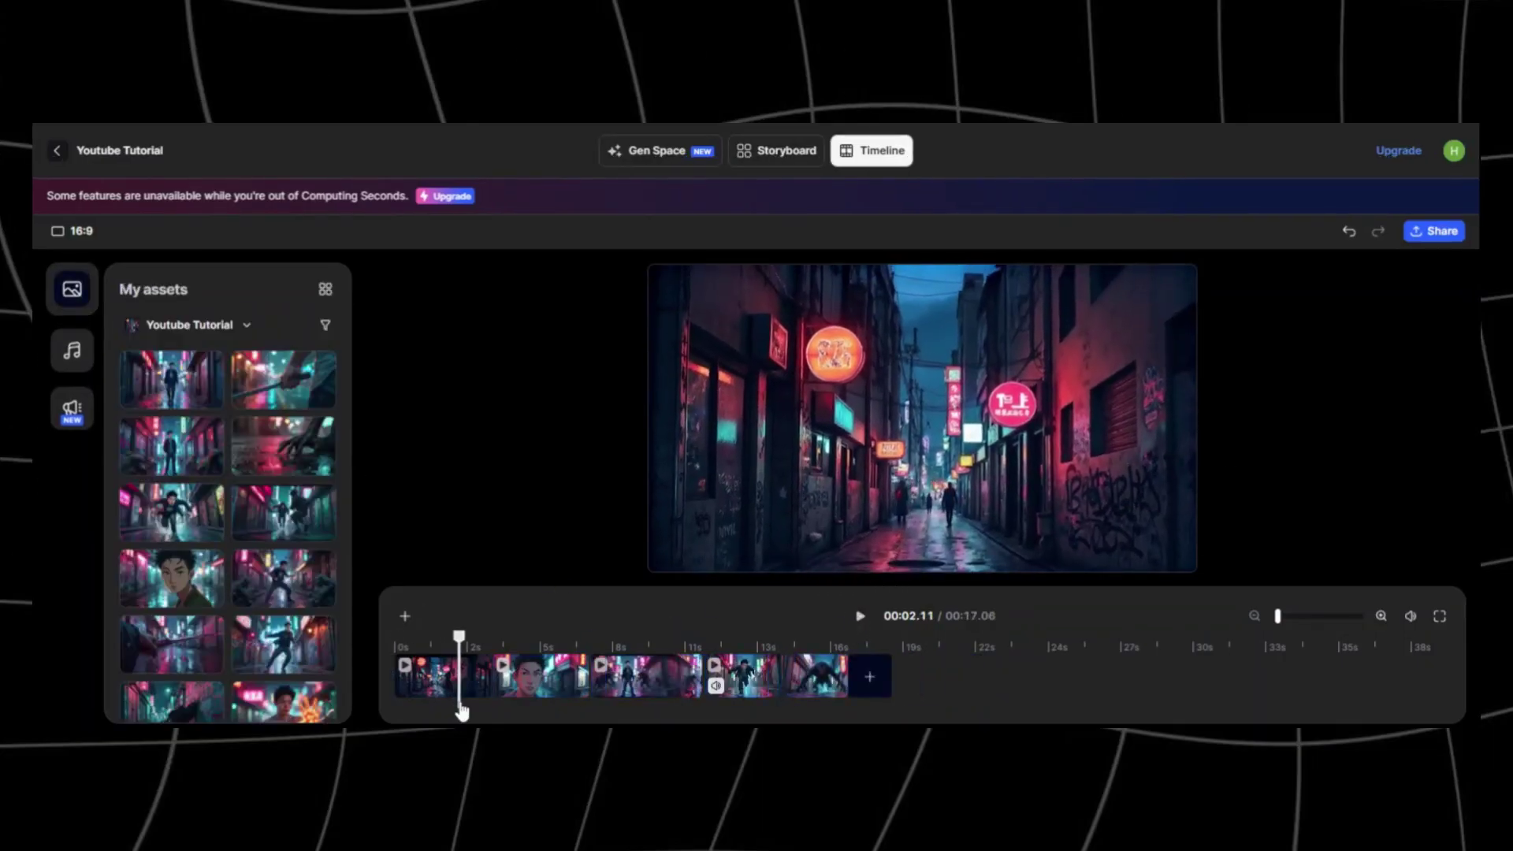
Move the second clip earlier in the sequence, then bring up the Share options
click(508, 680)
drag(512, 682, 709, 675)
click(778, 679)
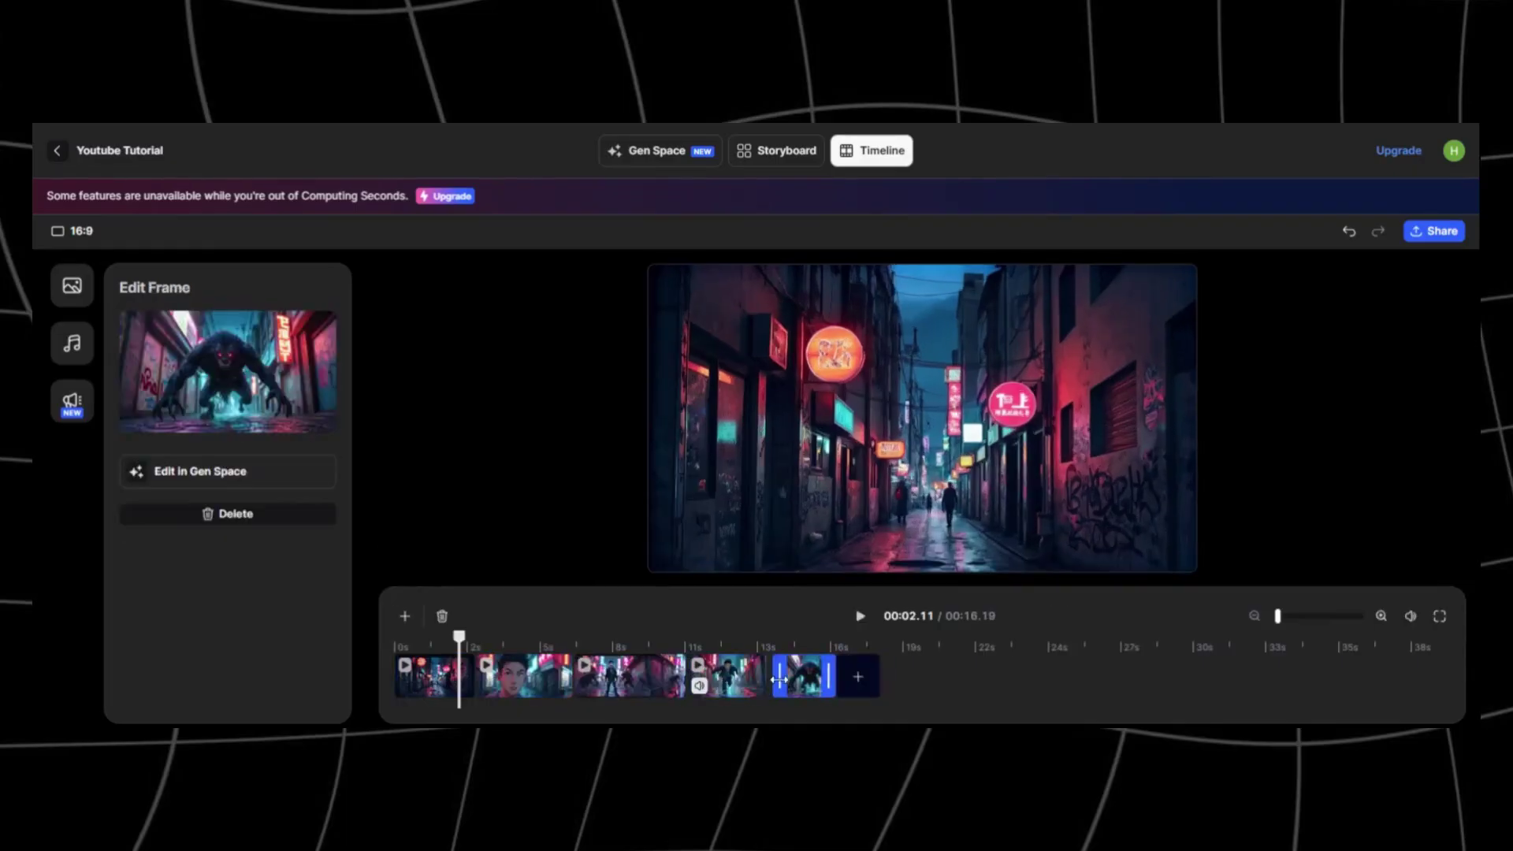
click(1433, 238)
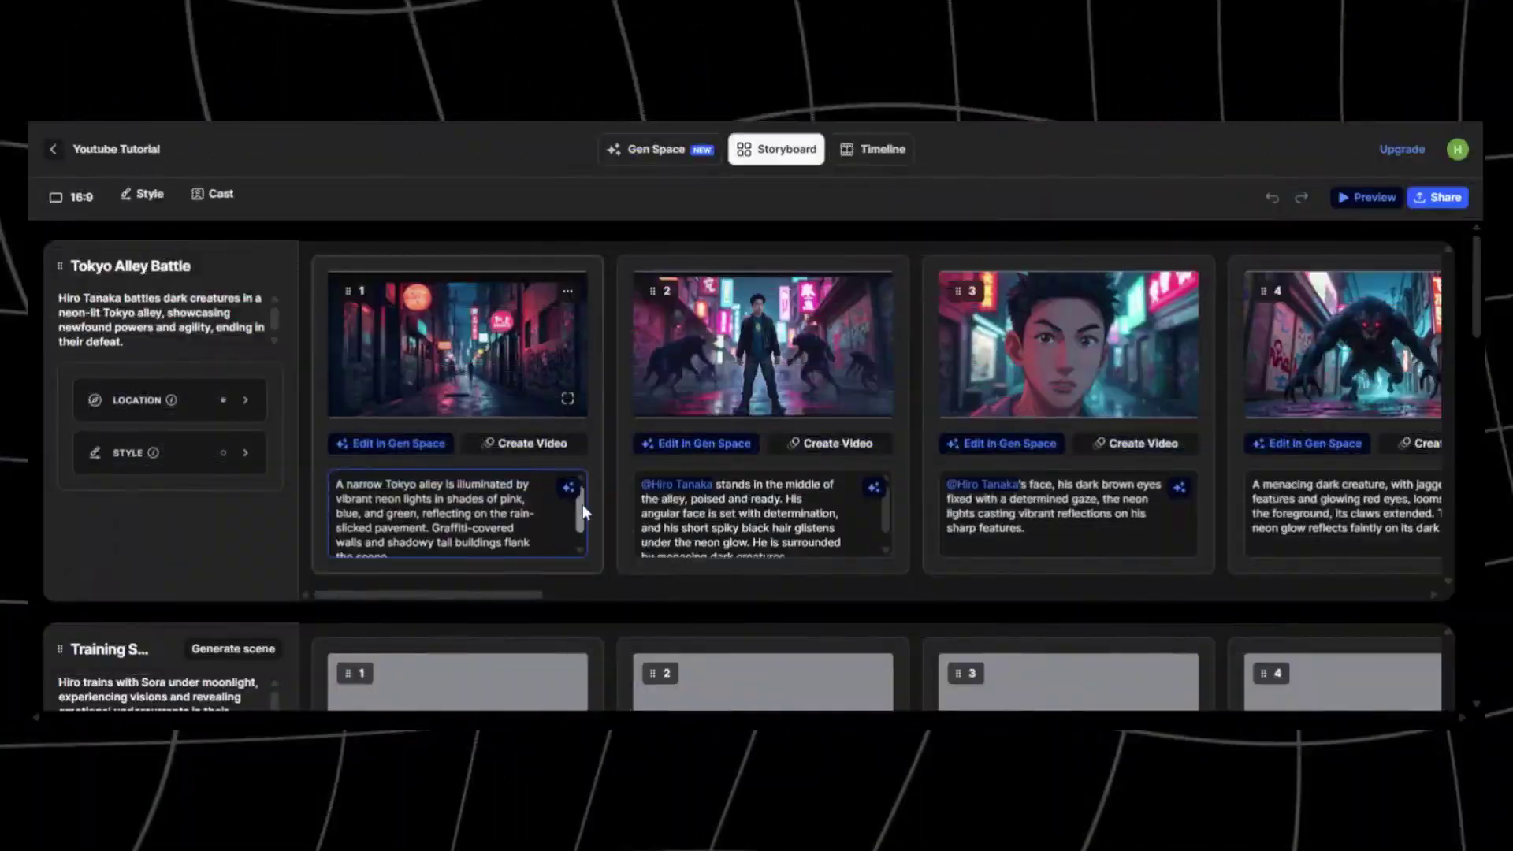
Preview the neon alley, warrior-among-creatures and close-up face images, then scroll the storyboard row
click(567, 399)
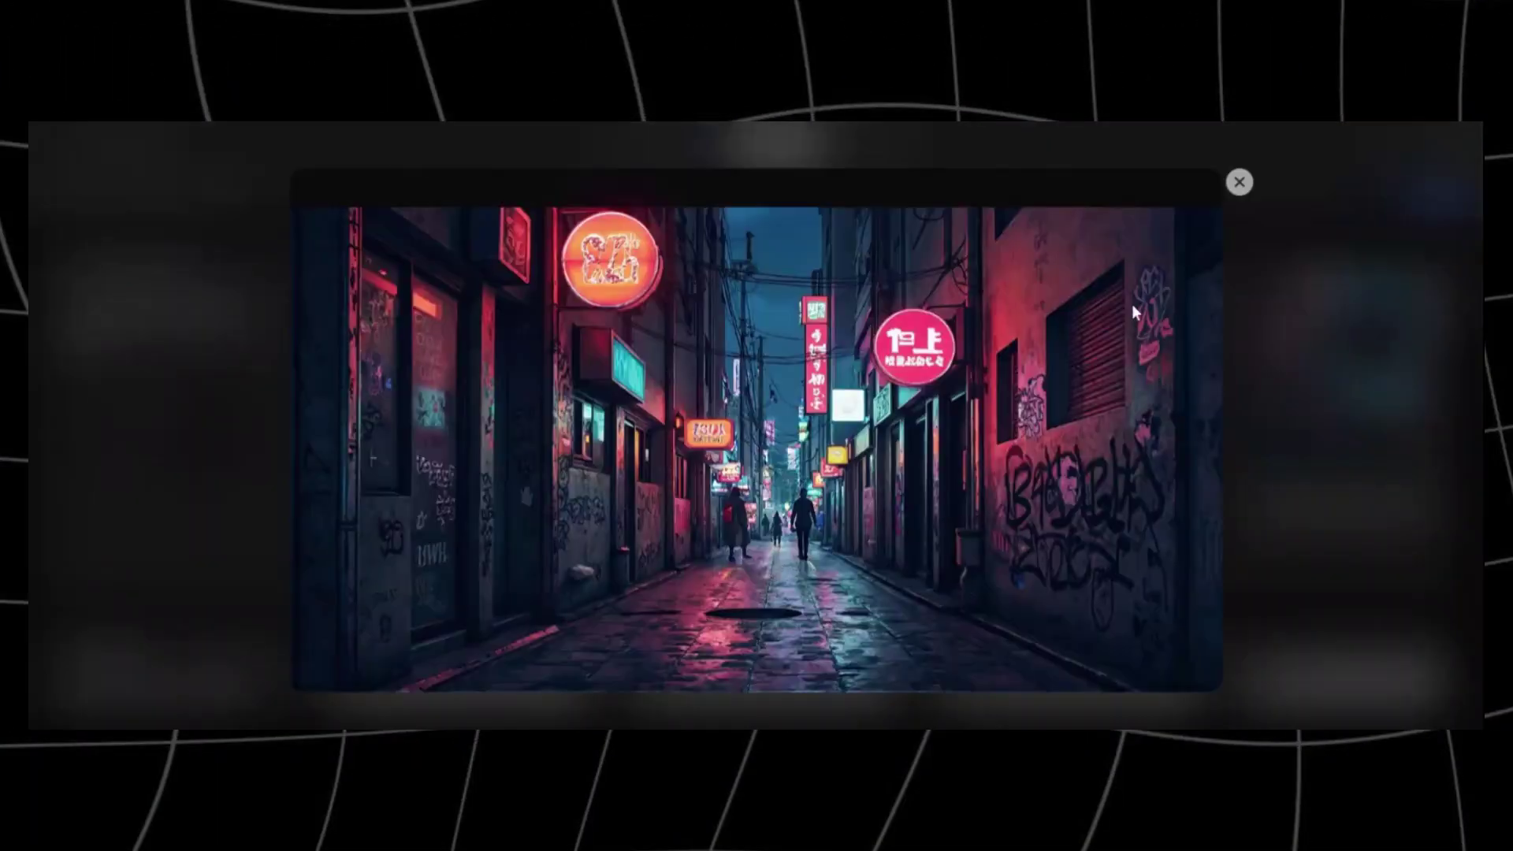
click(1238, 182)
click(1010, 445)
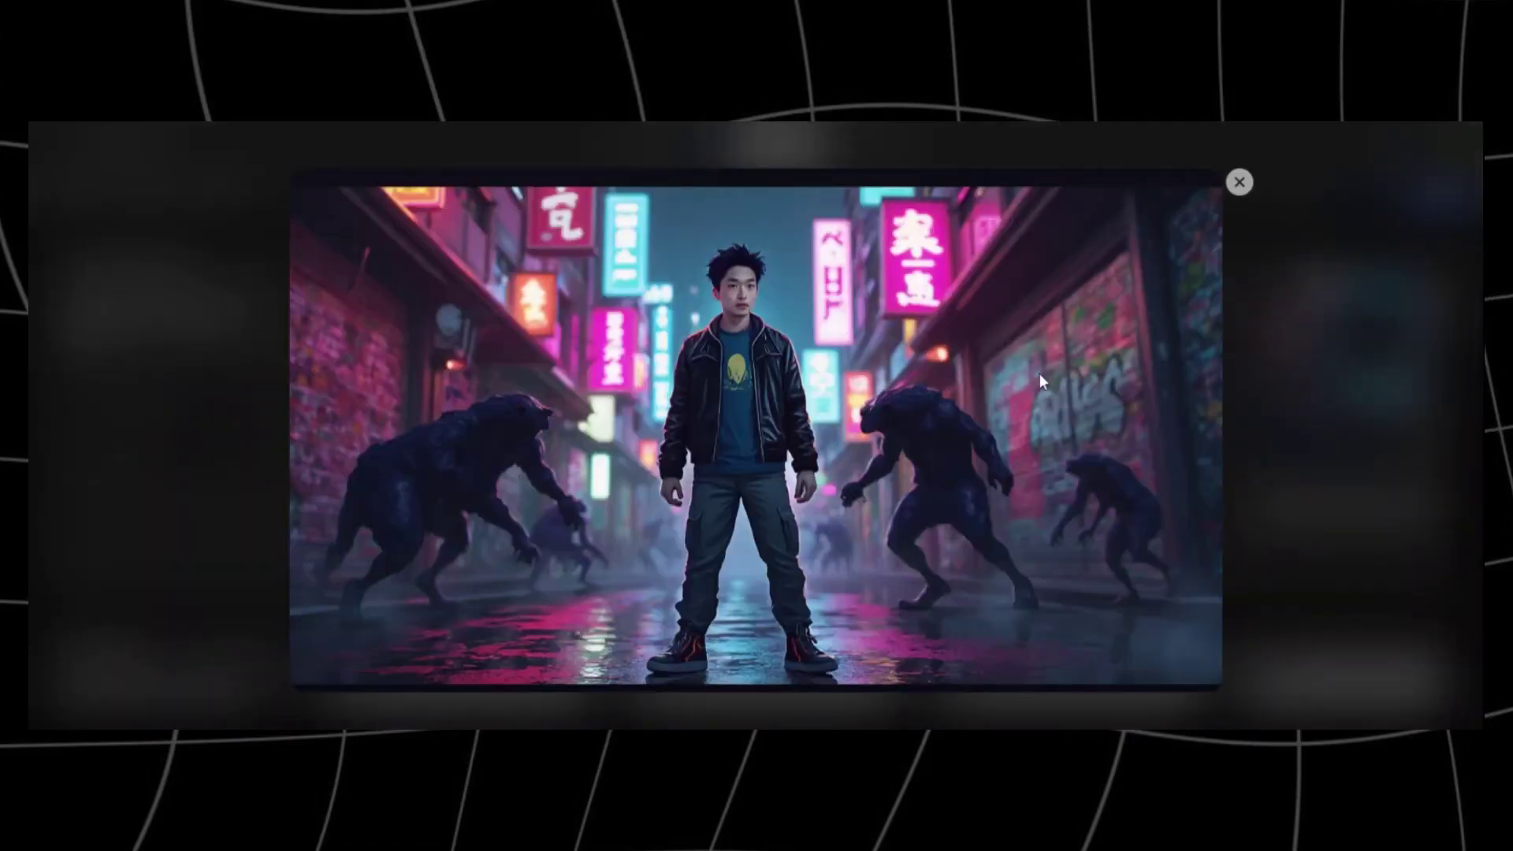
click(1239, 182)
click(1103, 370)
click(1239, 182)
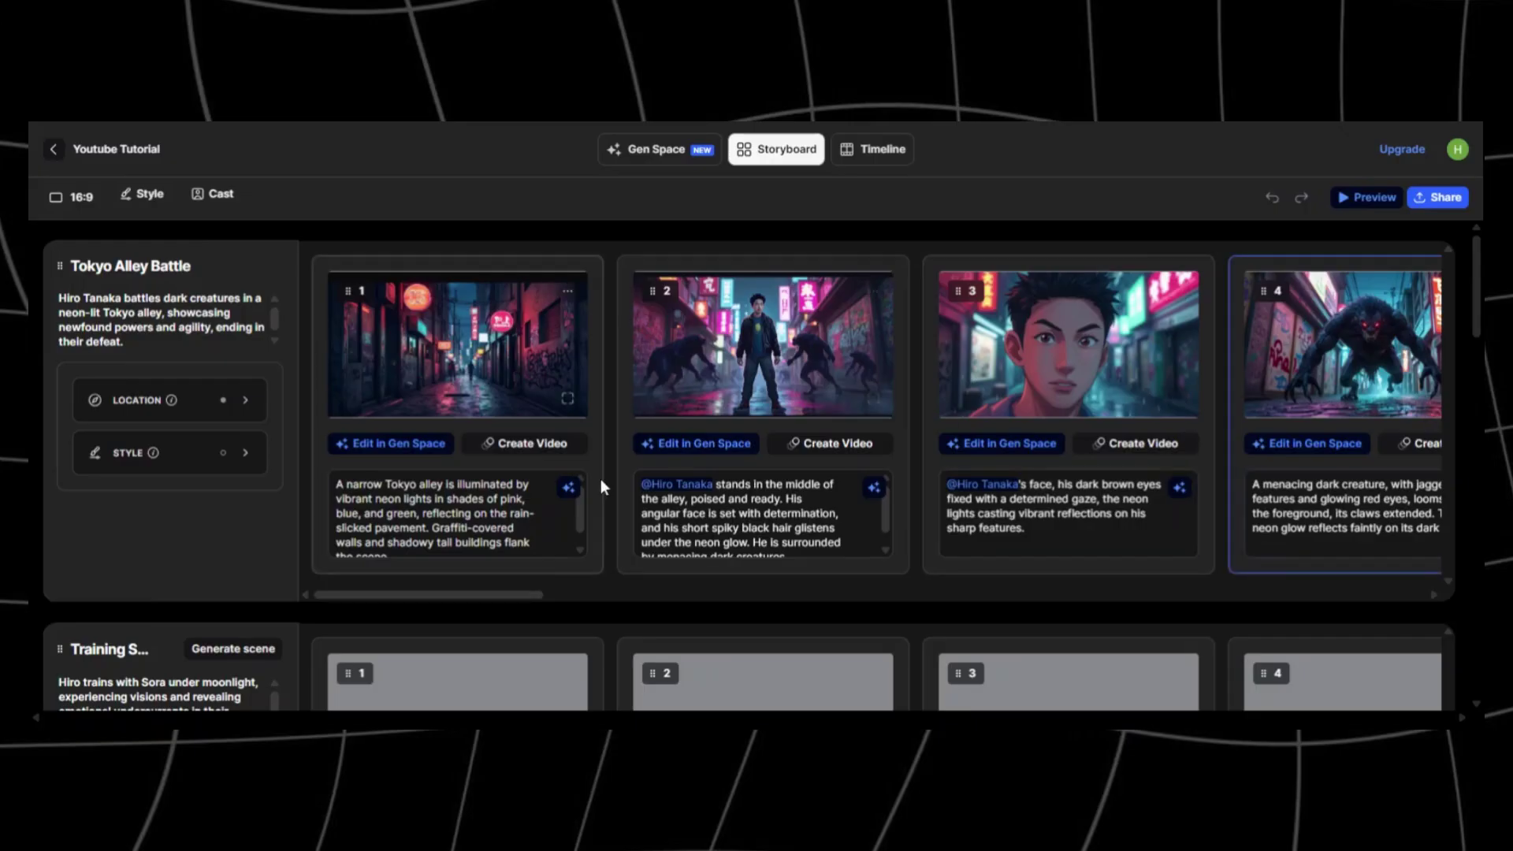
drag(520, 595, 97, 561)
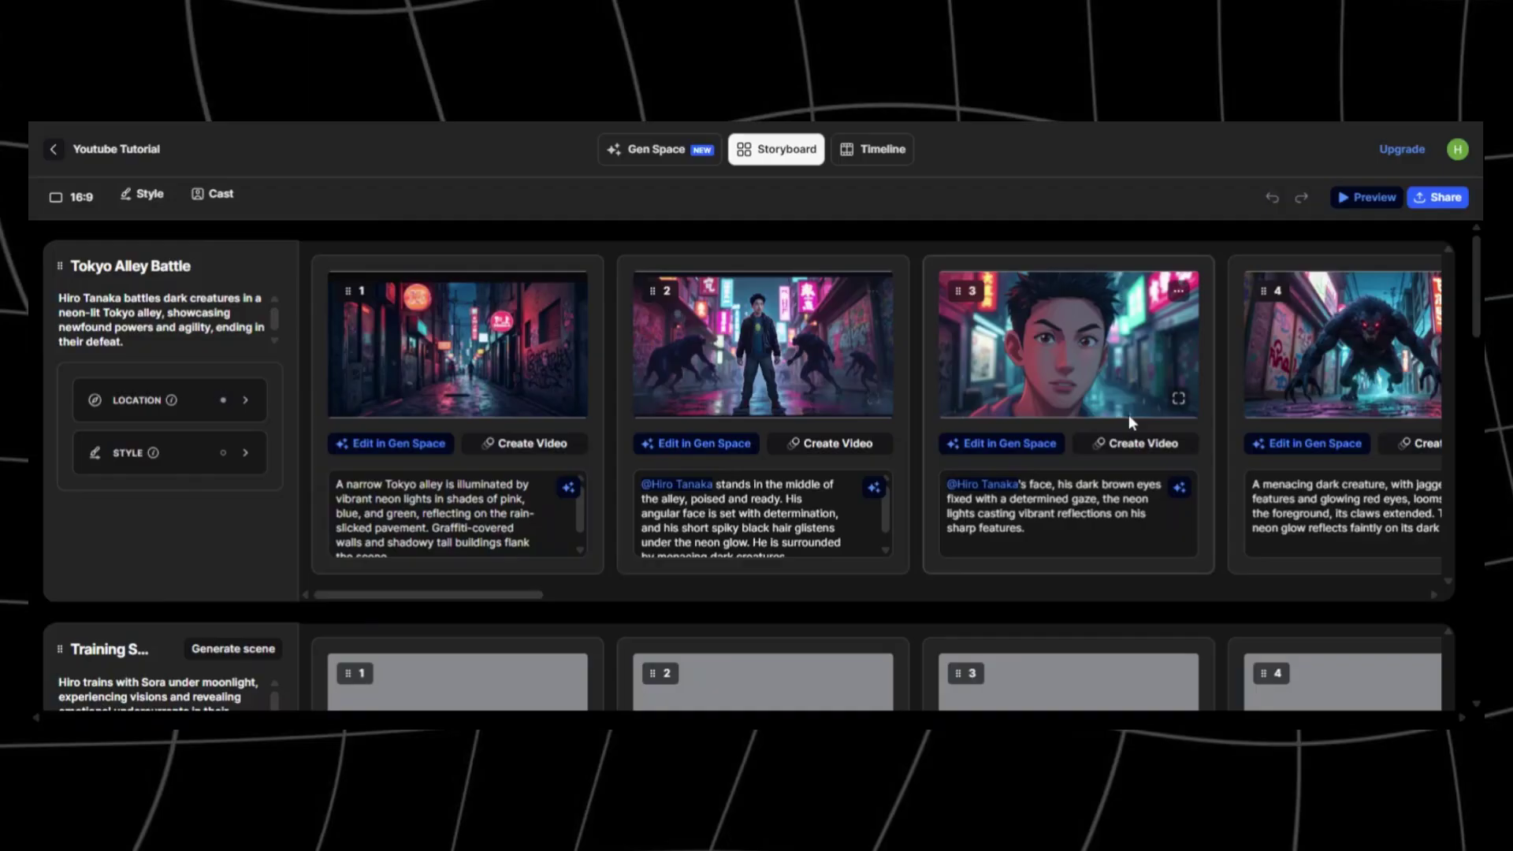